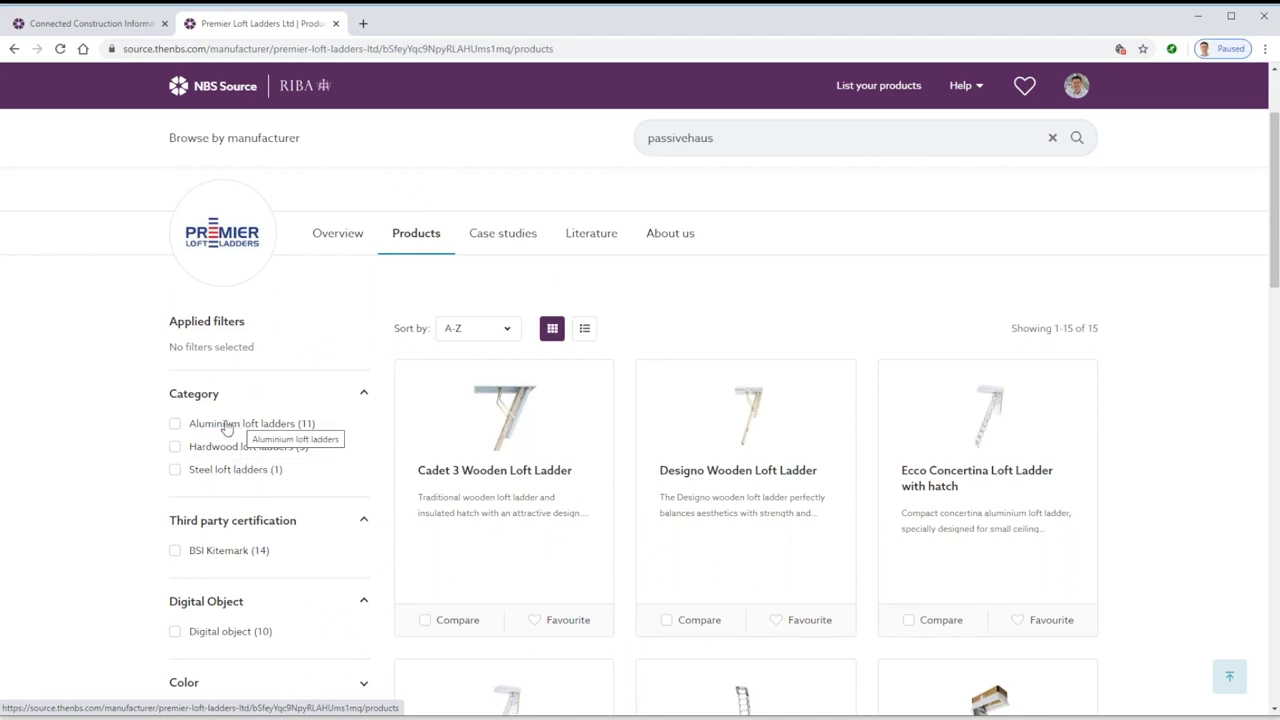
Filter the Premier Loft Ladders products to the Hardwood loft ladders category.
click(178, 447)
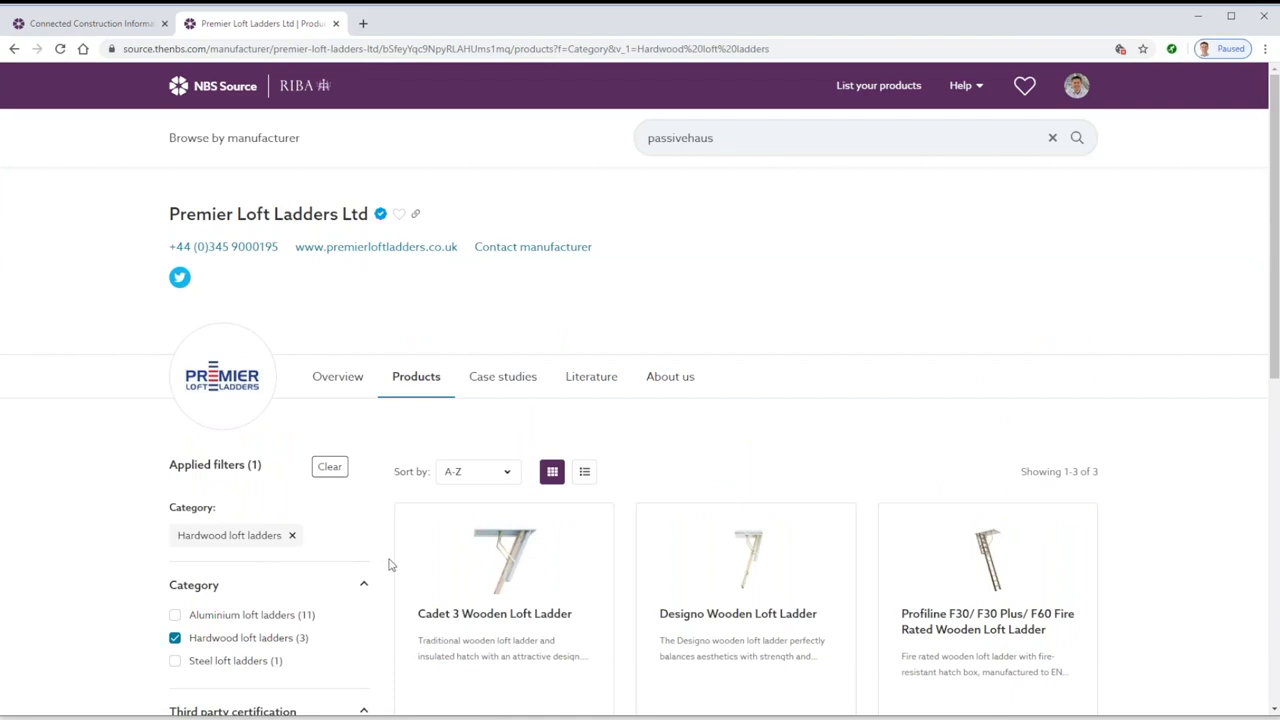
scroll(437, 570, down, 1)
scroll(437, 570, down, 2)
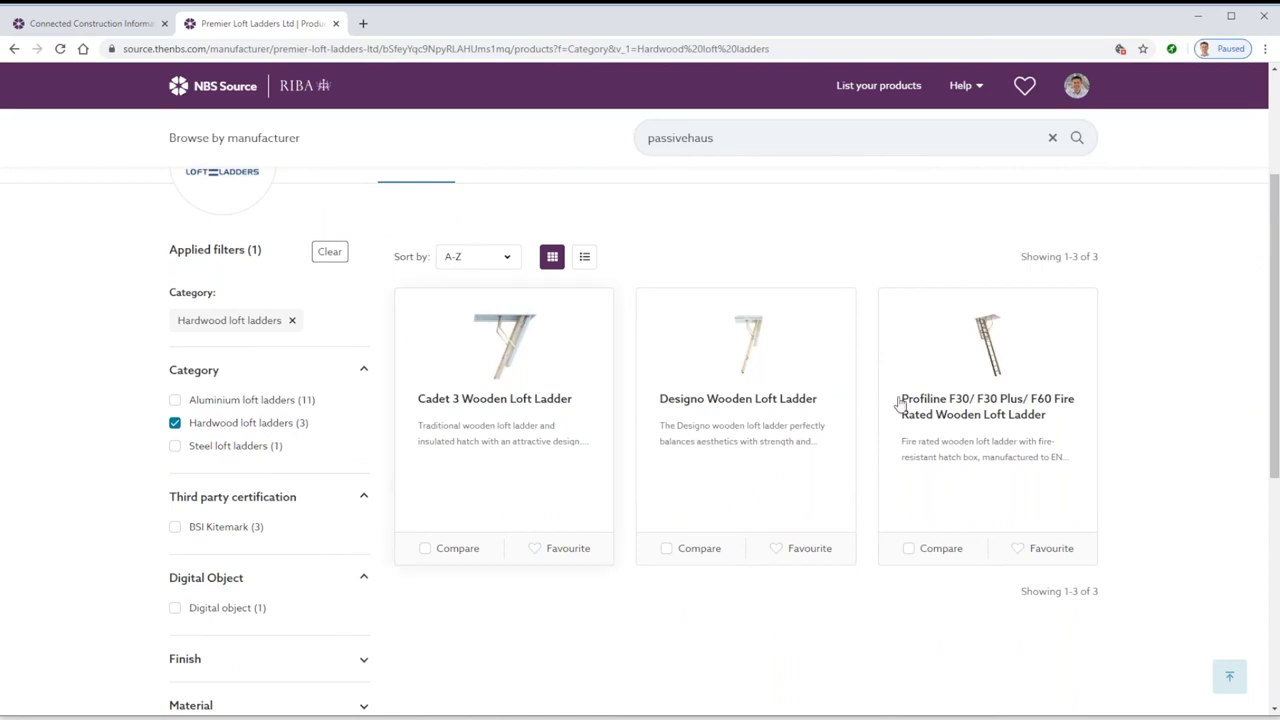
Open the Profiline F30/ F30 Plus/ F60 Fire Rated Wooden Loft Ladder product and review its description.
click(957, 405)
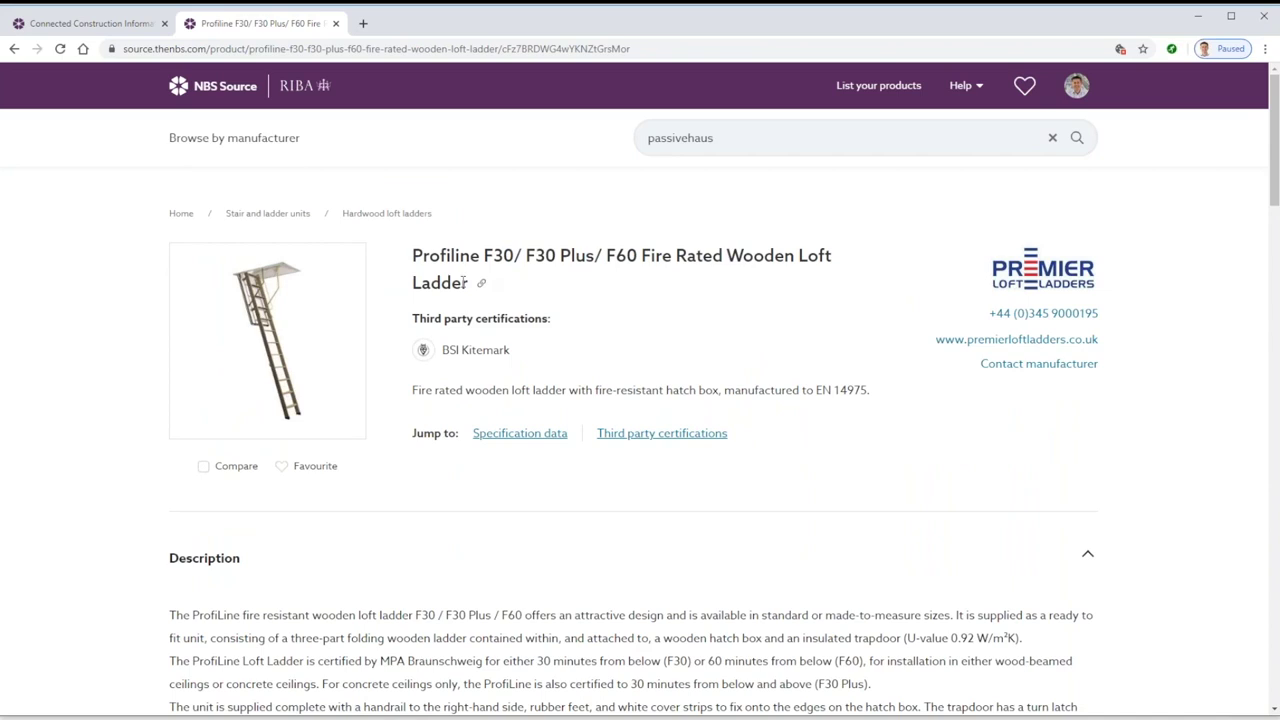
scroll(490, 366, down, 5)
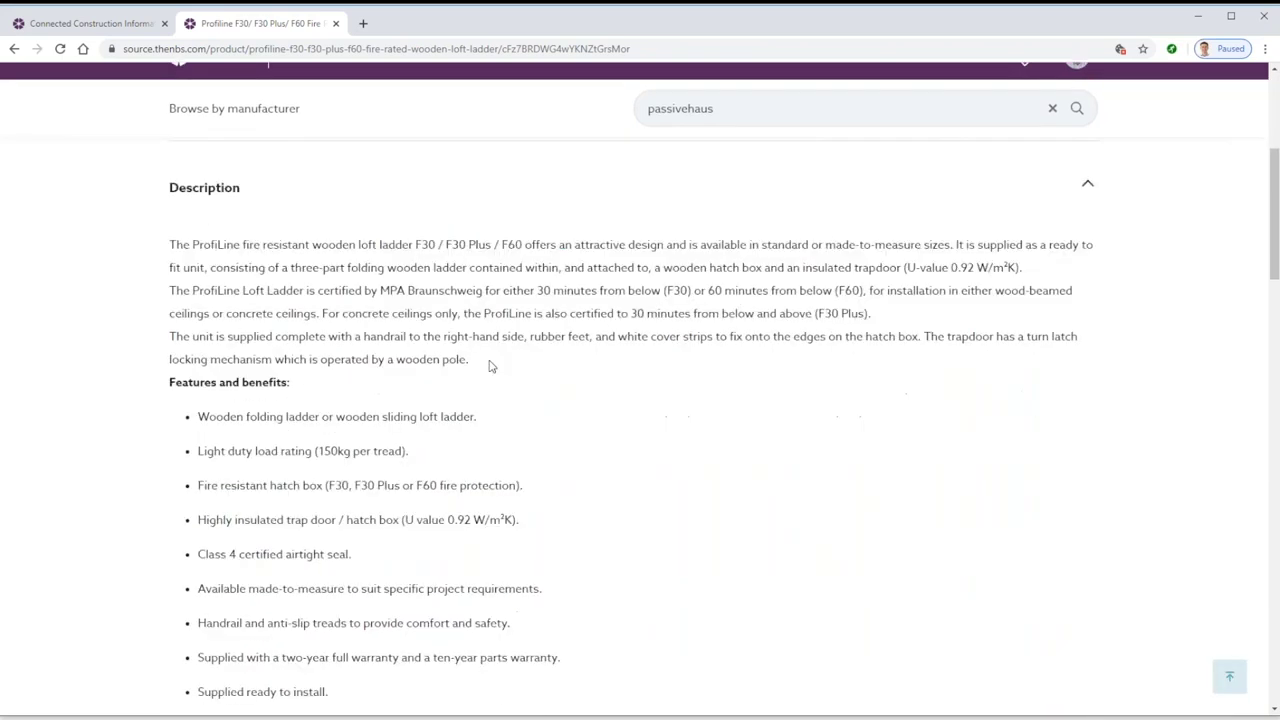
scroll(490, 366, up, 3)
scroll(490, 366, up, 2)
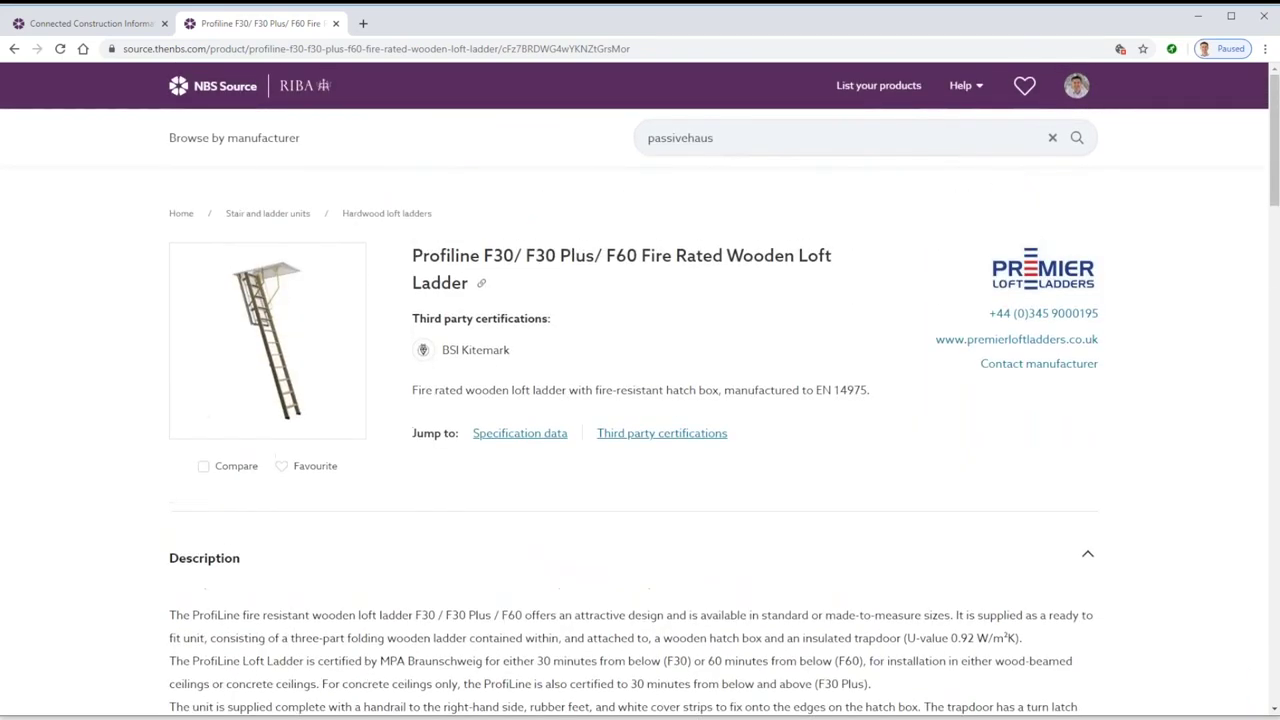
Go to the Hardwood loft ladders listing under Stair and ladder units and remove its category filter to browse all manufacturers' products.
click(386, 214)
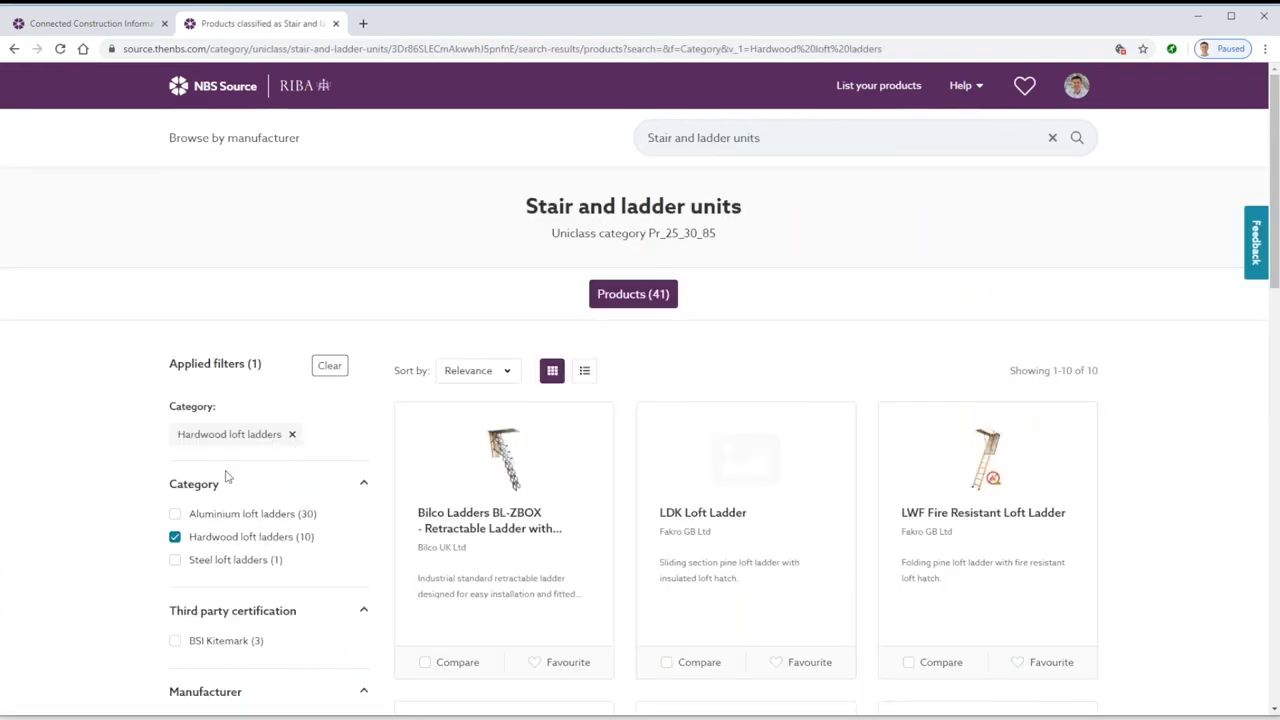
scroll(217, 597, down, 2)
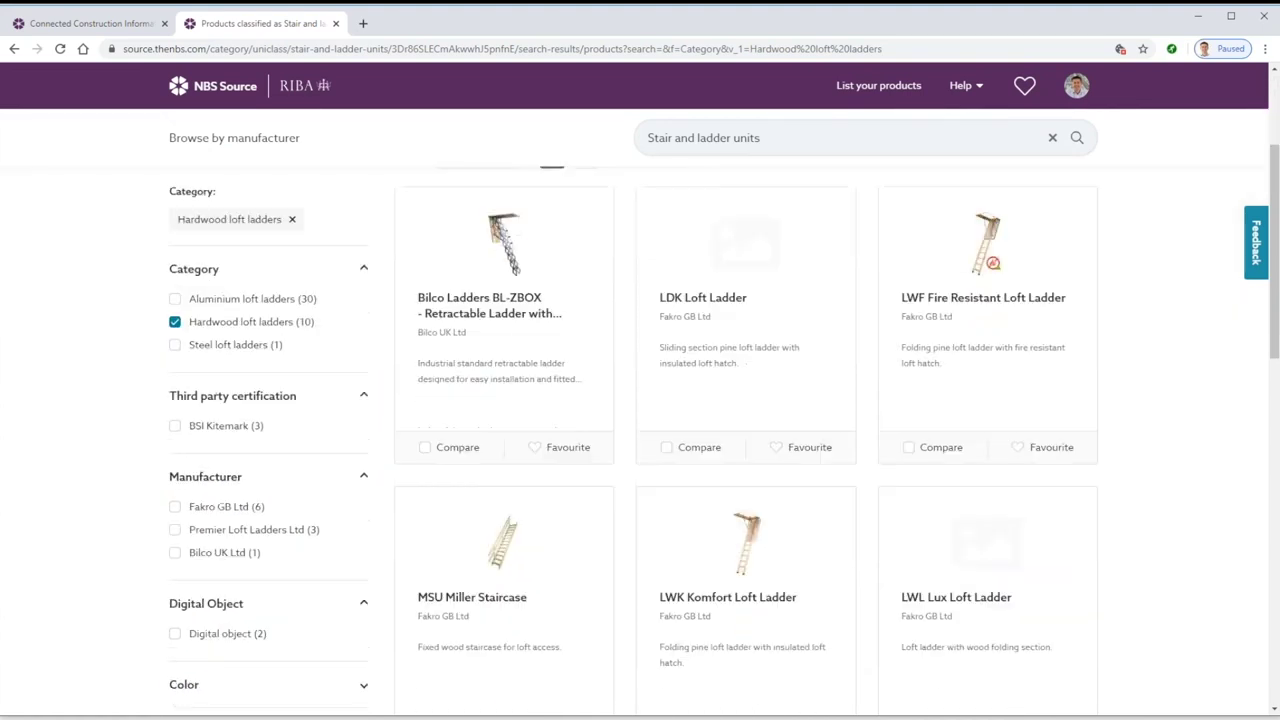
click(175, 322)
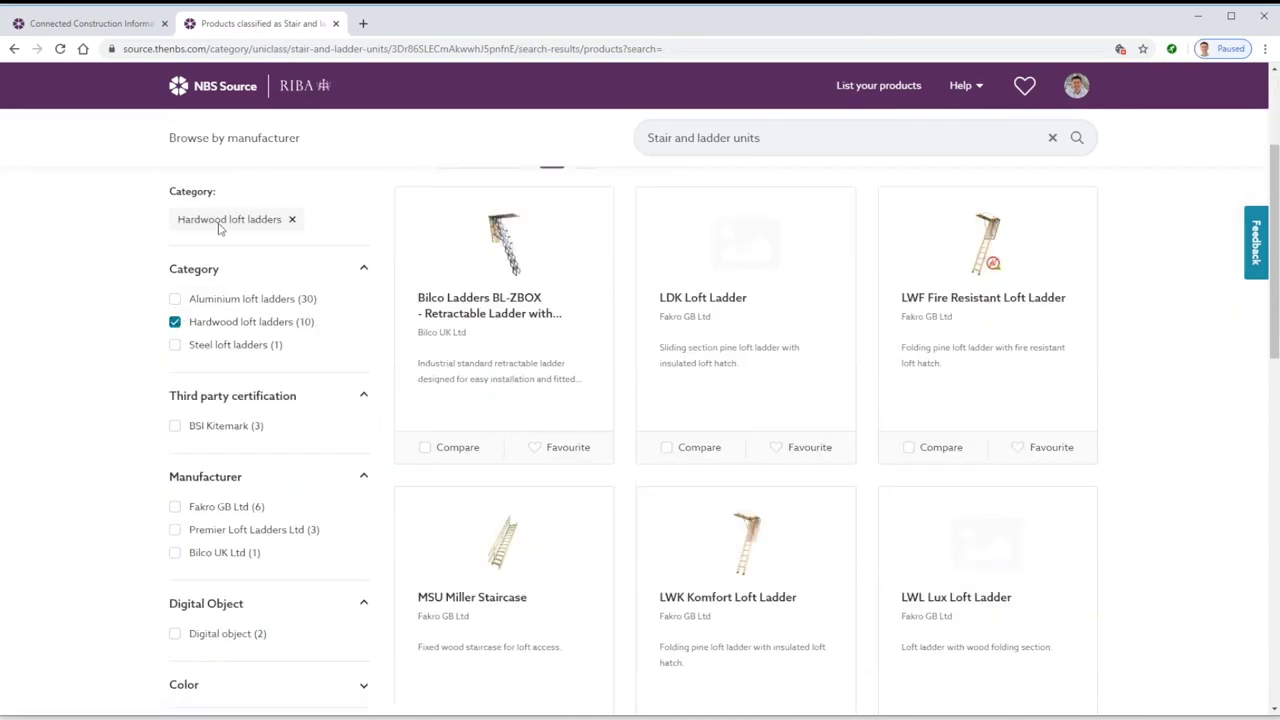
scroll(140, 470, down, 2)
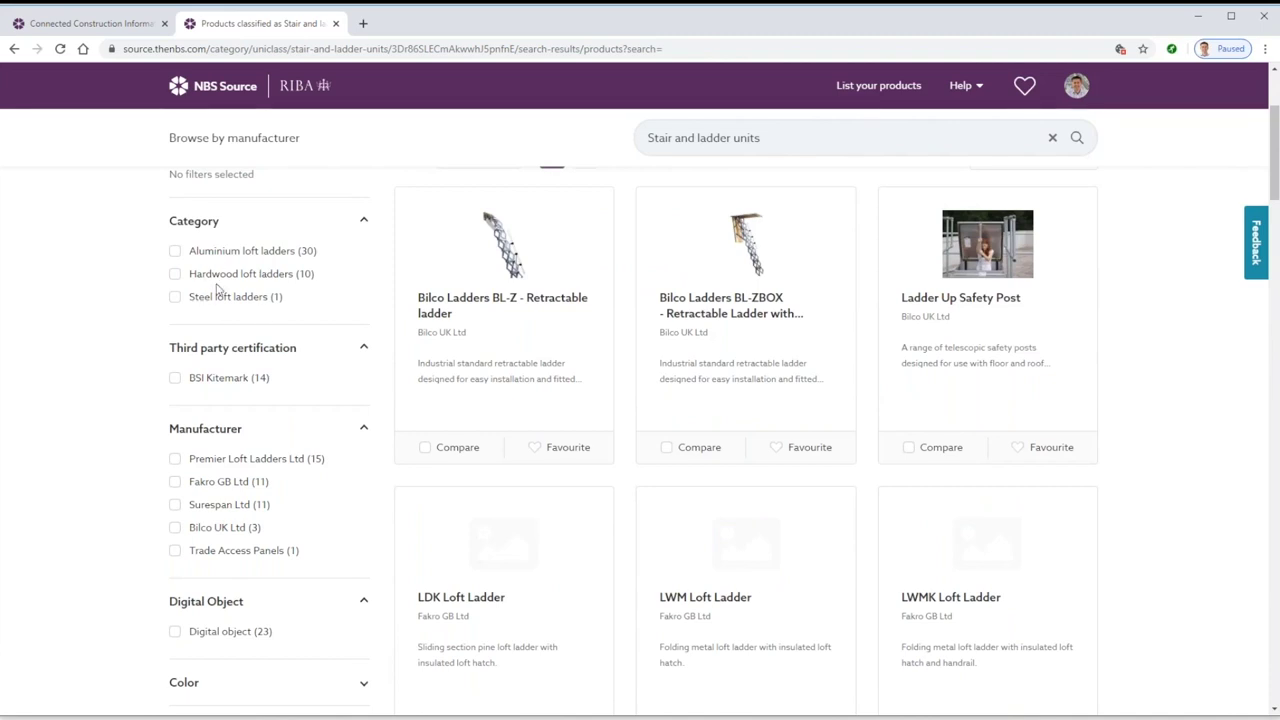
scroll(218, 290, down, 3)
scroll(357, 369, up, 3)
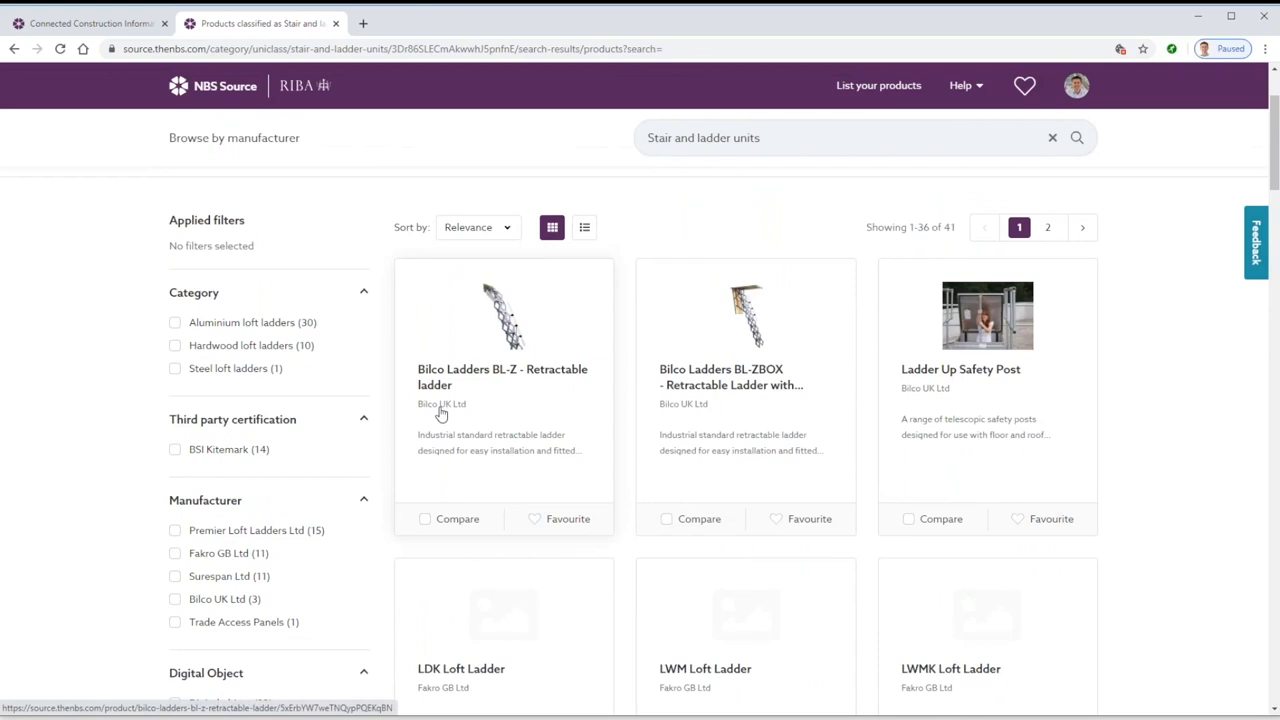
Open Bilco UK Ltd's product listing and examine its full list of product categories.
click(437, 405)
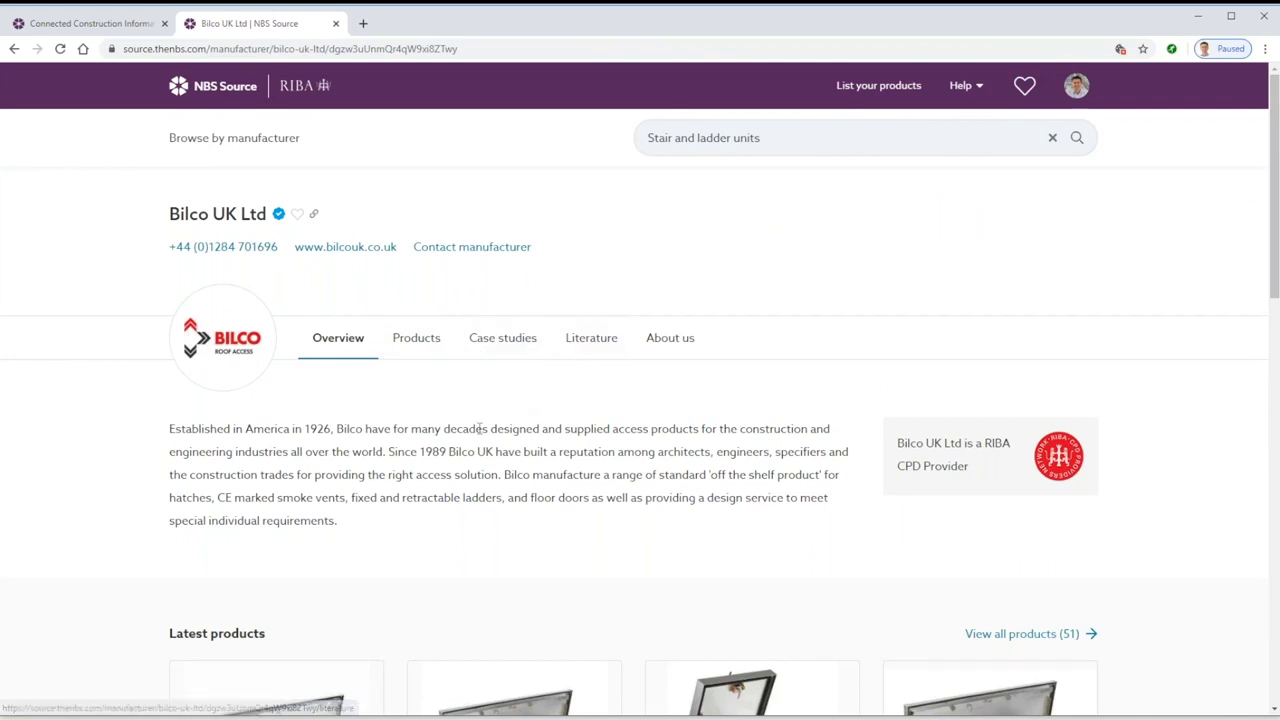
click(436, 350)
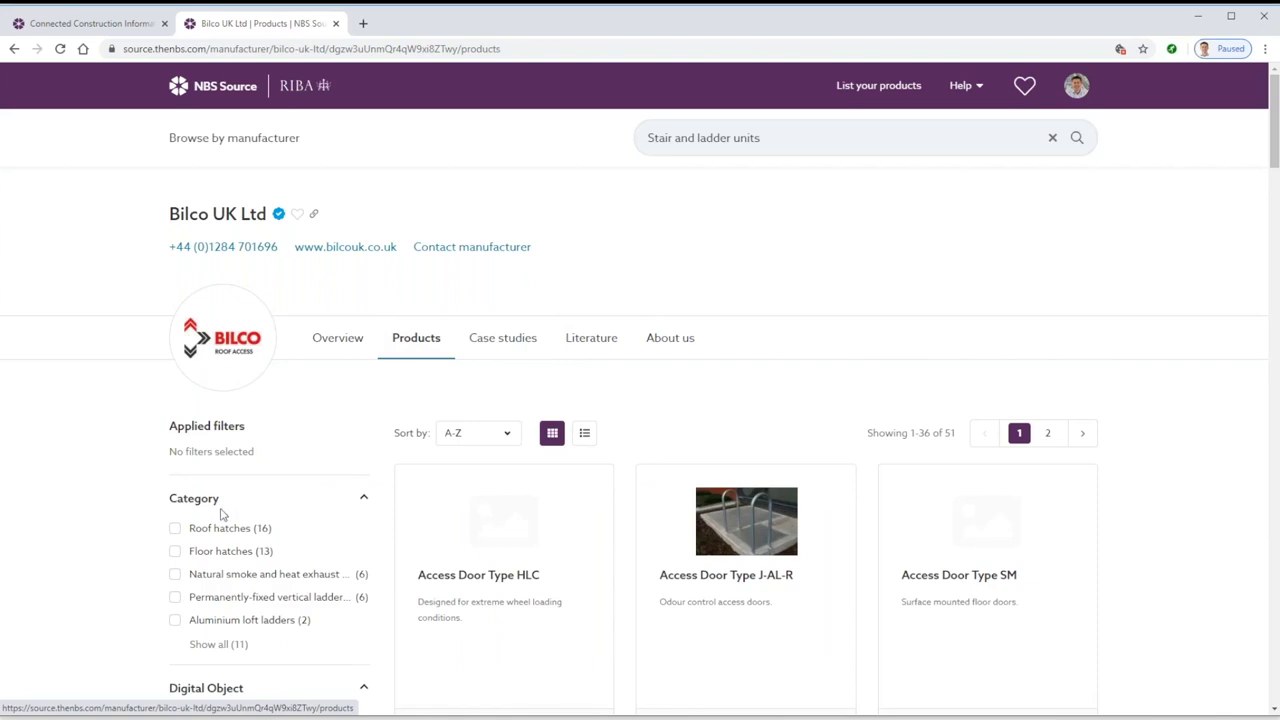
click(210, 644)
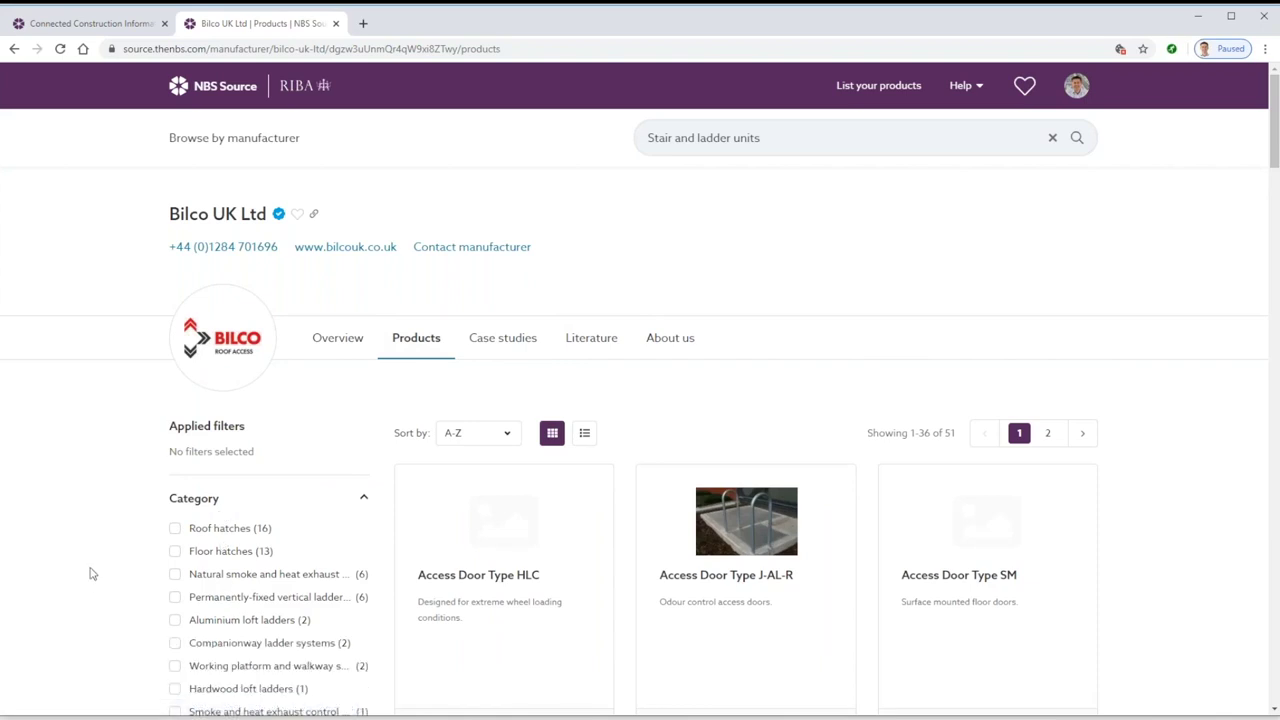
scroll(89, 571, down, 2)
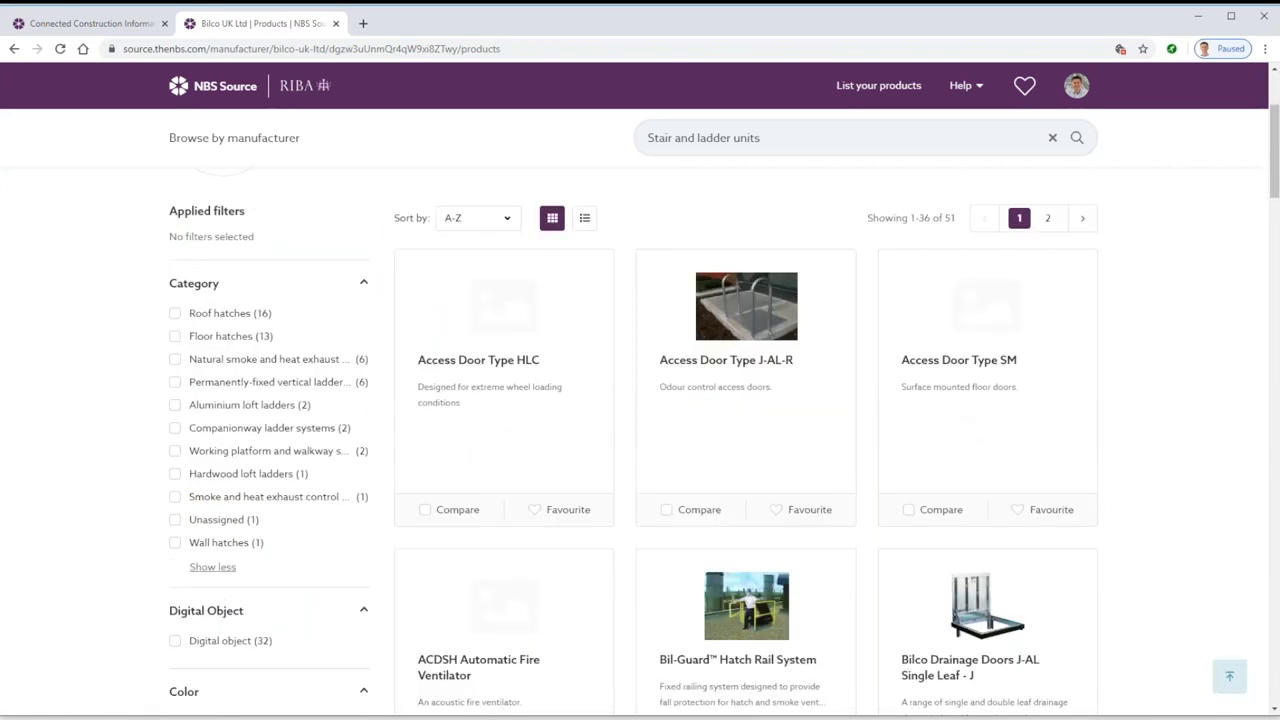
click(212, 566)
scroll(105, 467, up, 2)
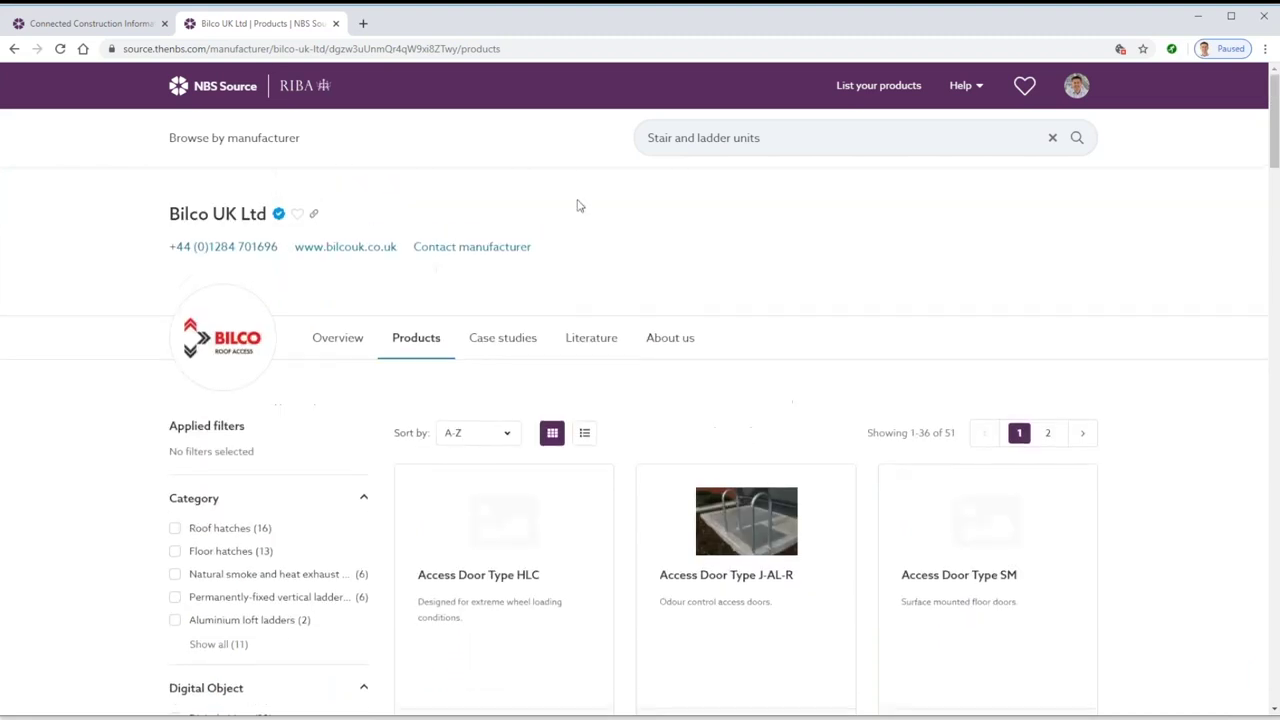
Search for "window" and open the suggested Window units category.
double_click(705, 140)
click(705, 138)
text(window)
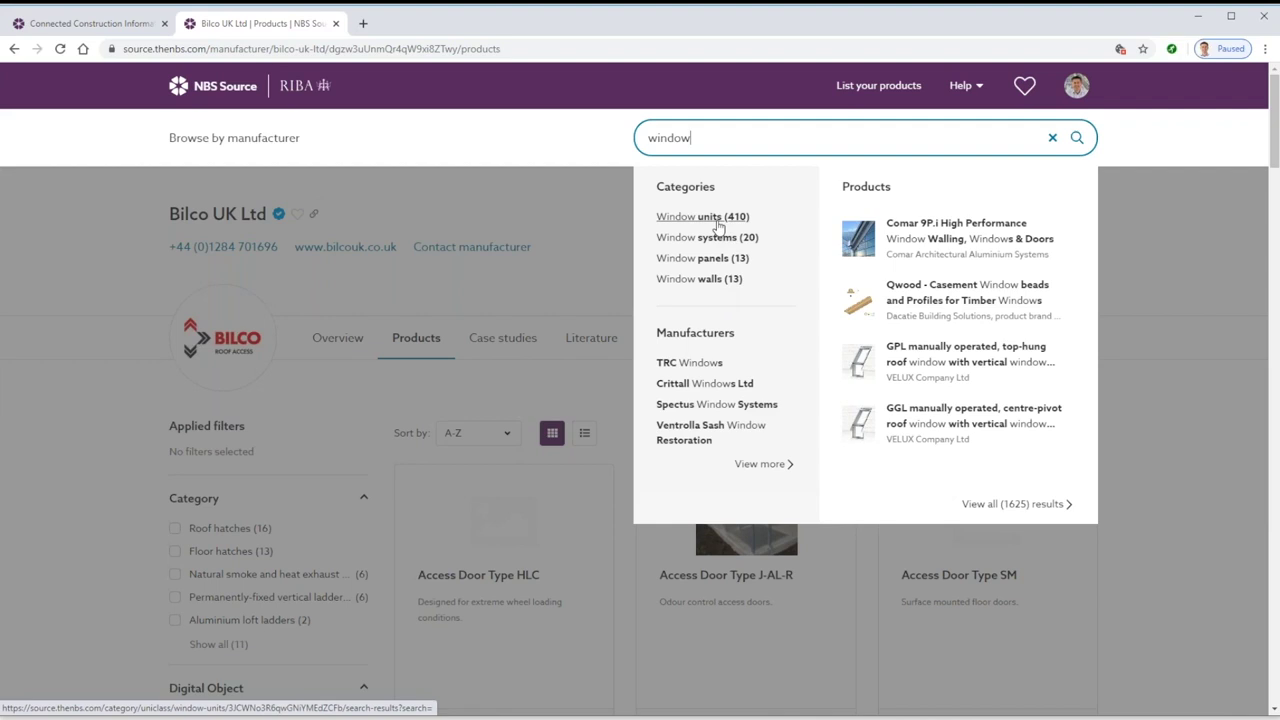
click(718, 226)
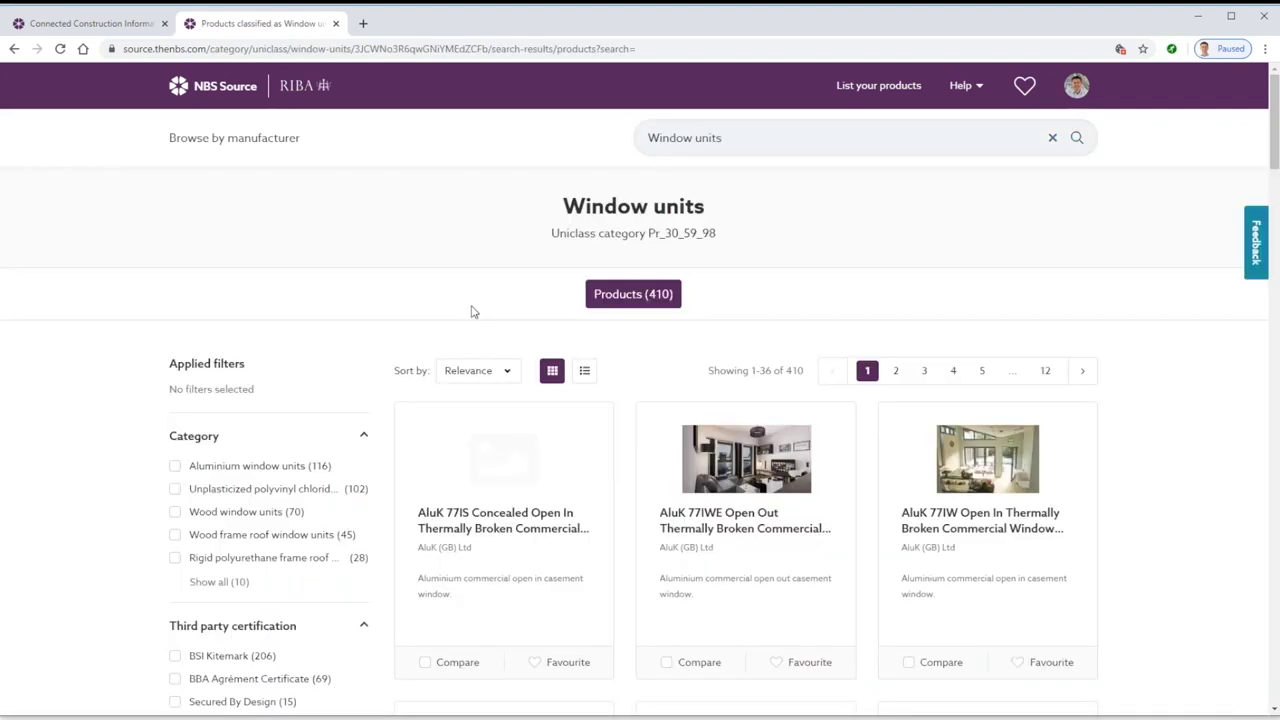
Filter the window units by Secured By Design certification, the Composite window units category and the manufacturer VELFAC LTD.
scroll(62, 384, down, 2)
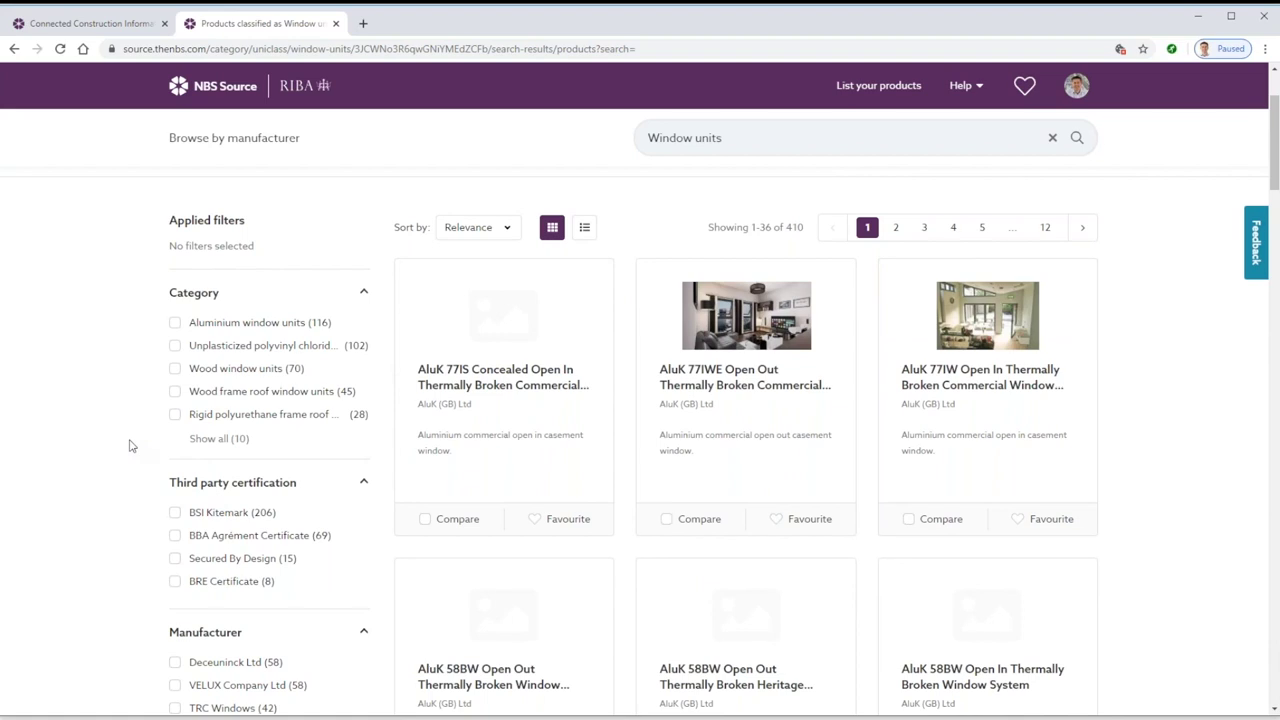
click(174, 558)
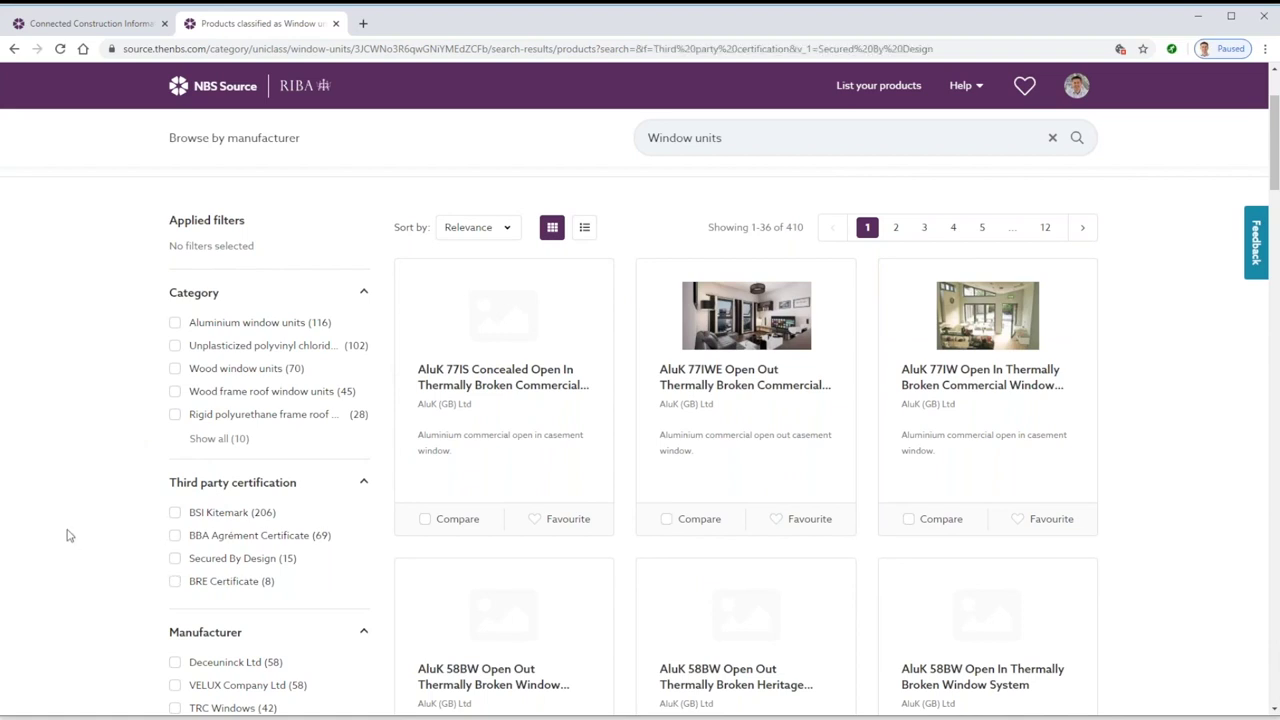
click(175, 537)
scroll(114, 491, down, 3)
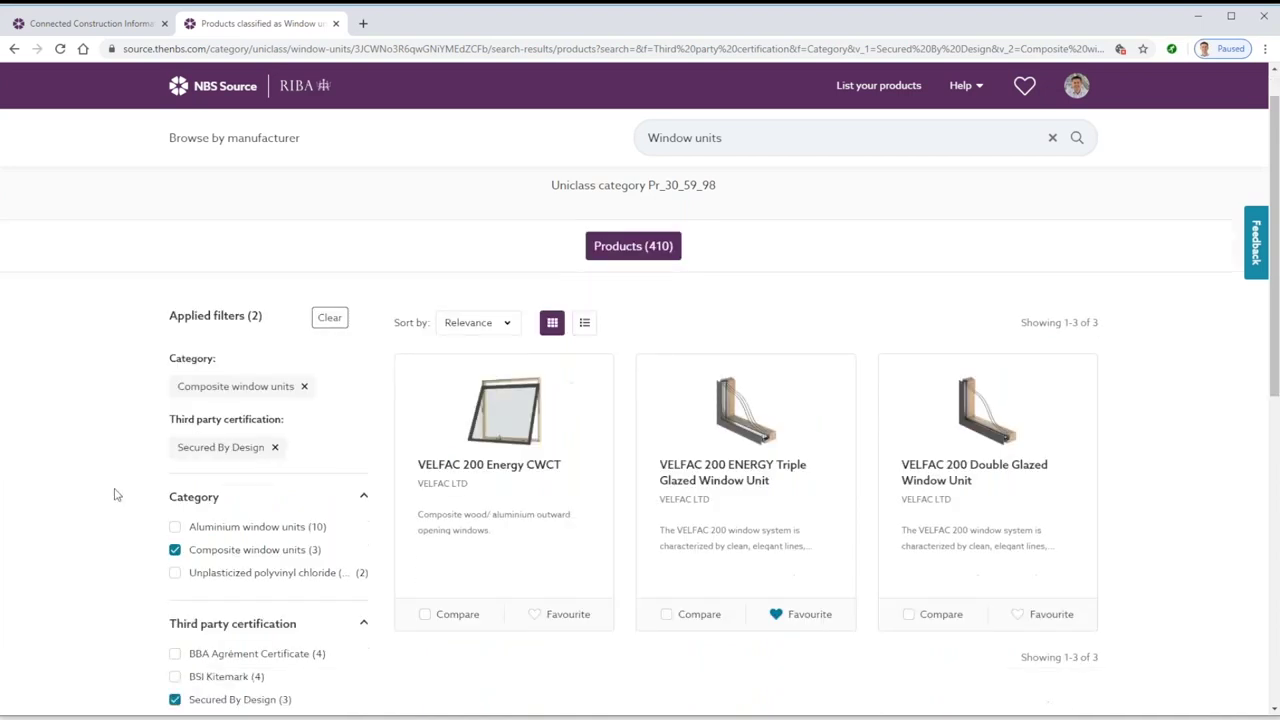
click(192, 549)
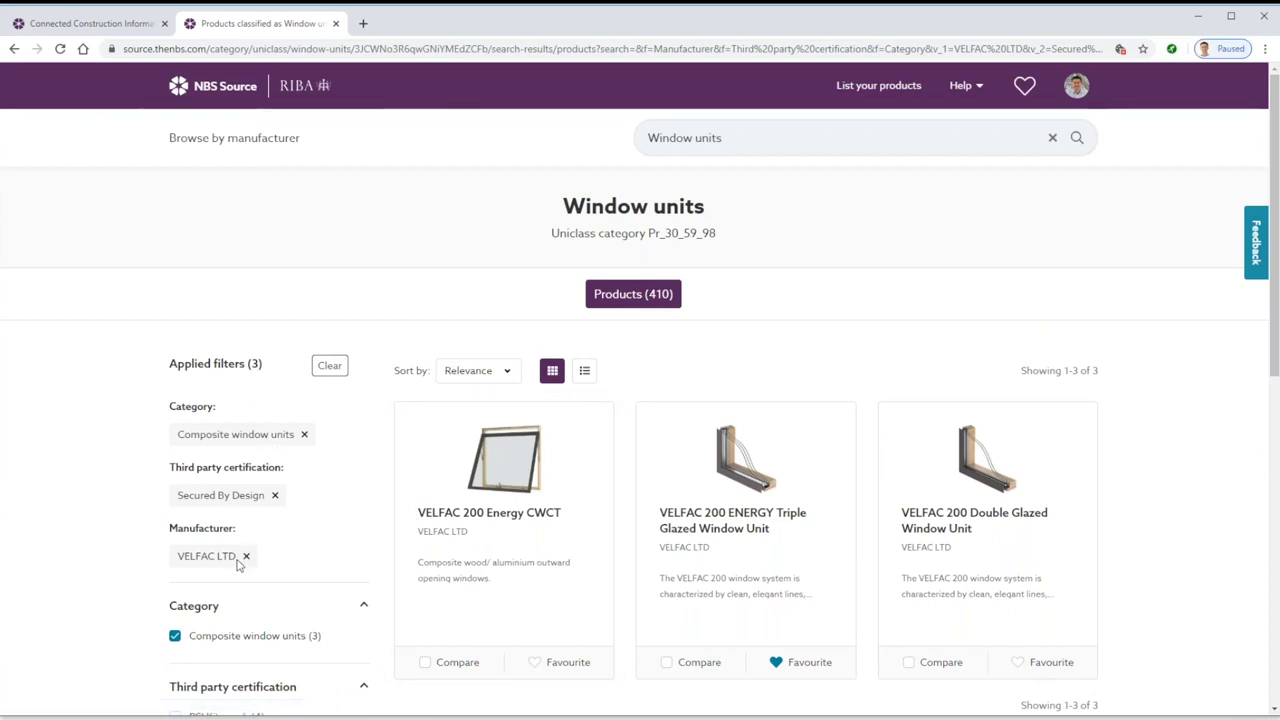
Compare the VELFAC 200 ENERGY Triple Glazed Window Unit with the VELFAC 200 Double Glazed Window Unit.
scroll(238, 565, down, 2)
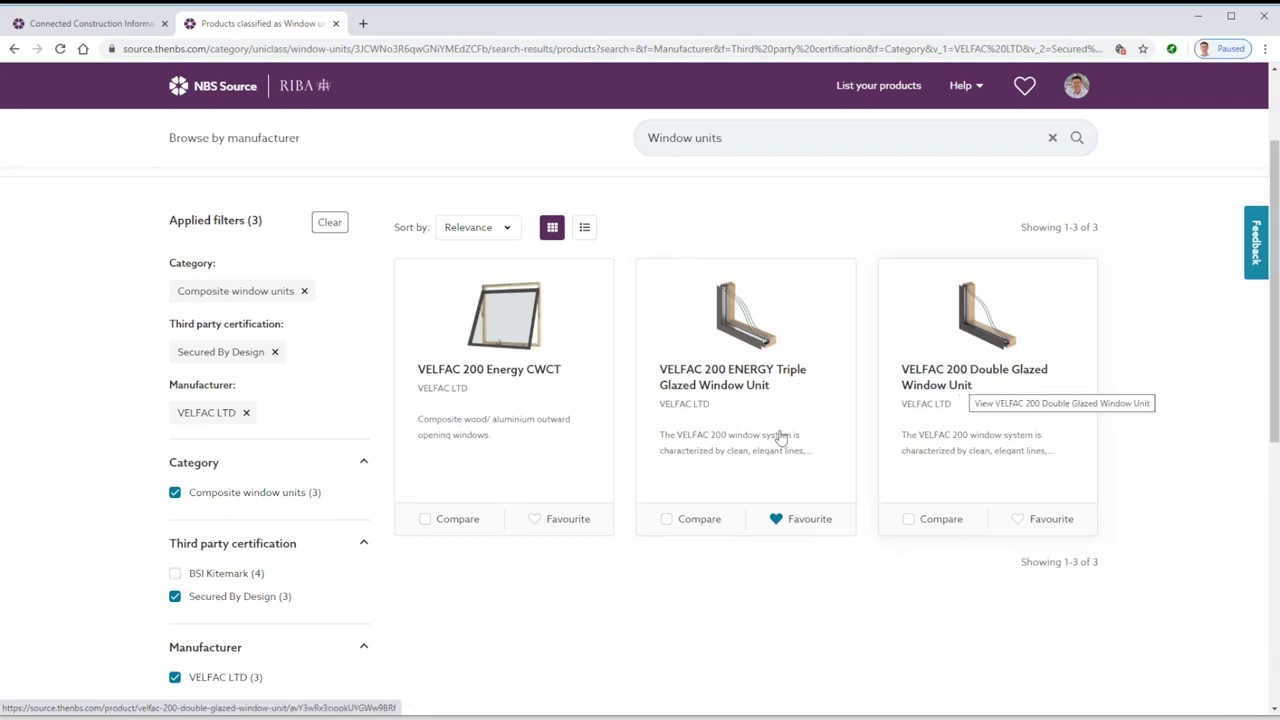
click(678, 521)
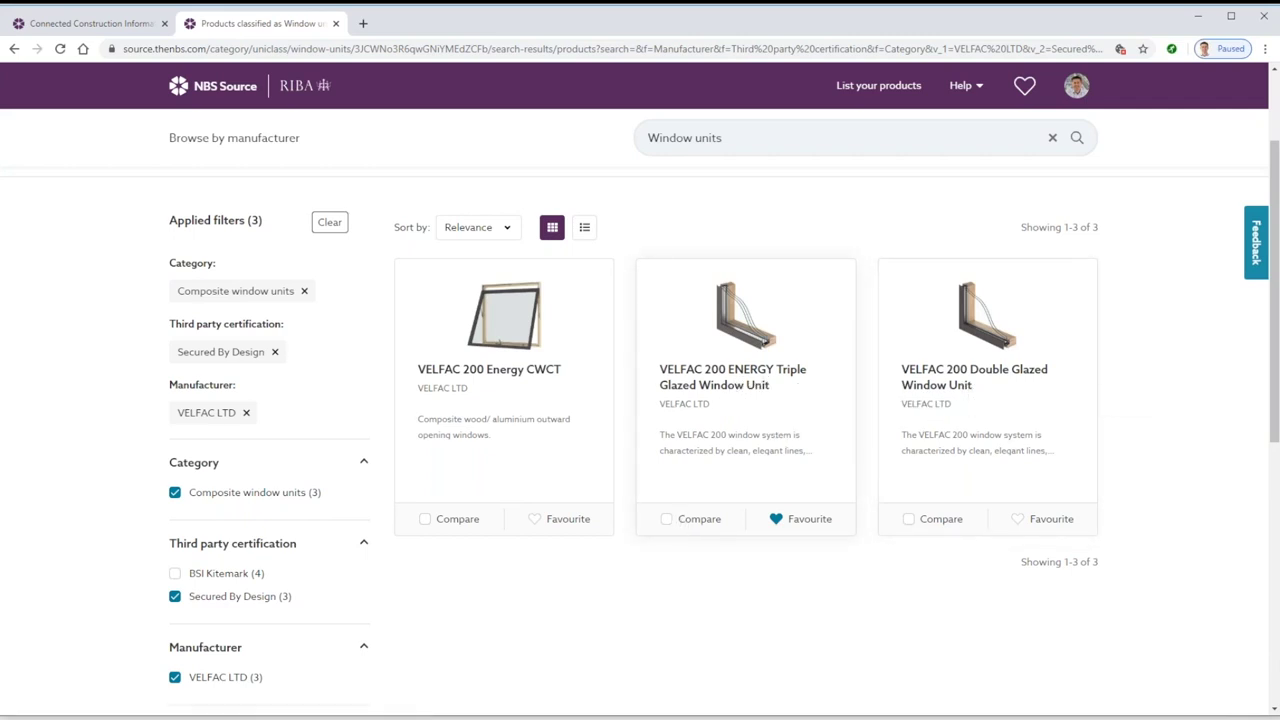
click(935, 525)
click(928, 690)
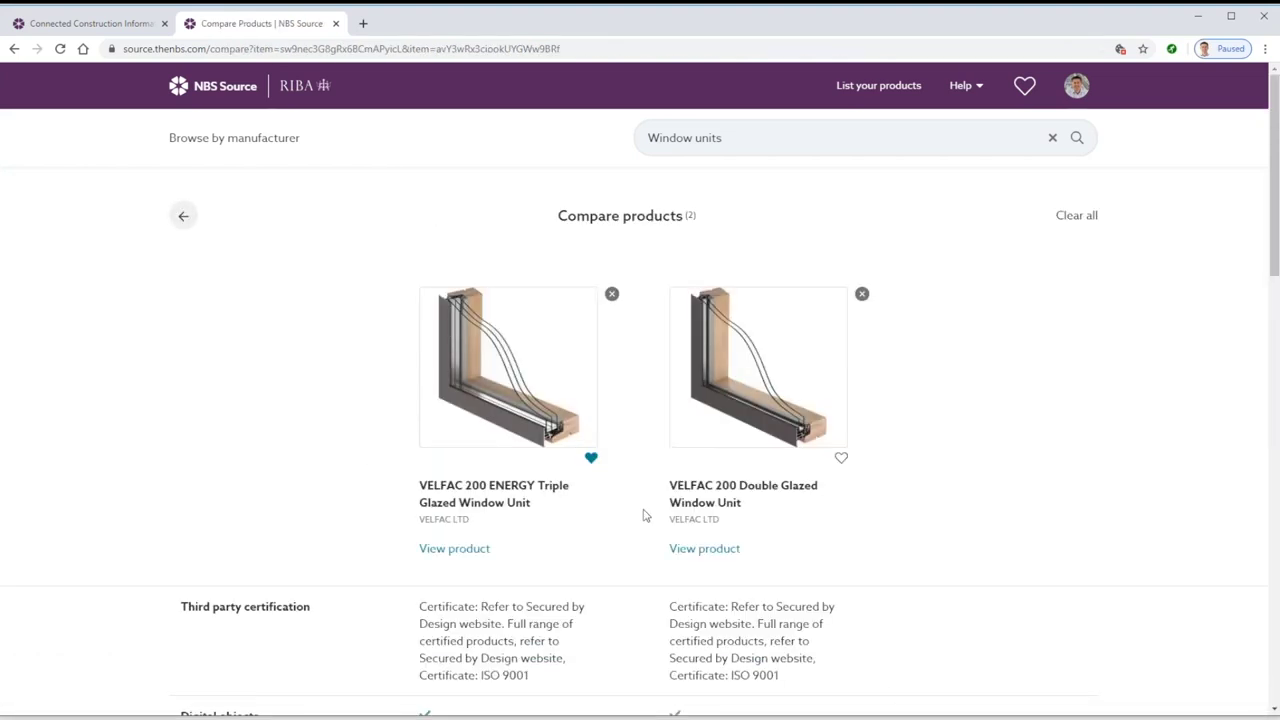
Examine the side-by-side certification, size, material and specification data of the two VELFAC window units.
scroll(645, 515, down, 3)
scroll(645, 515, down, 2)
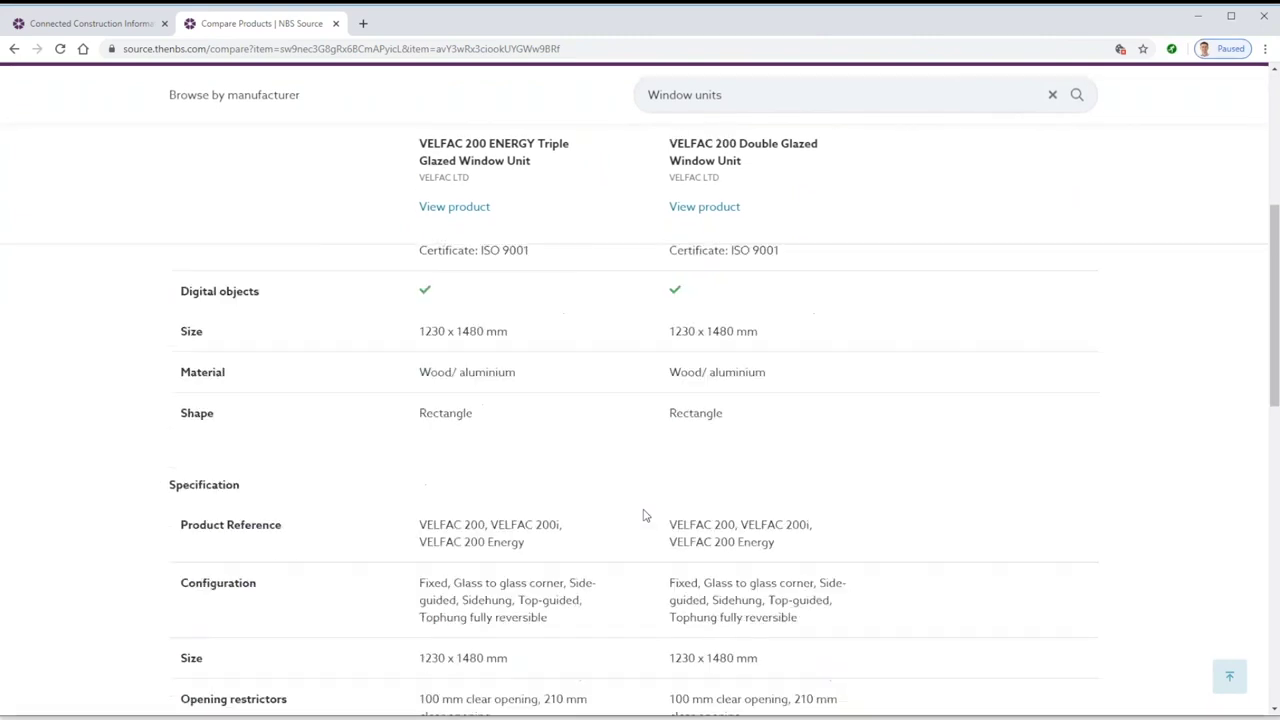
scroll(645, 515, down, 1)
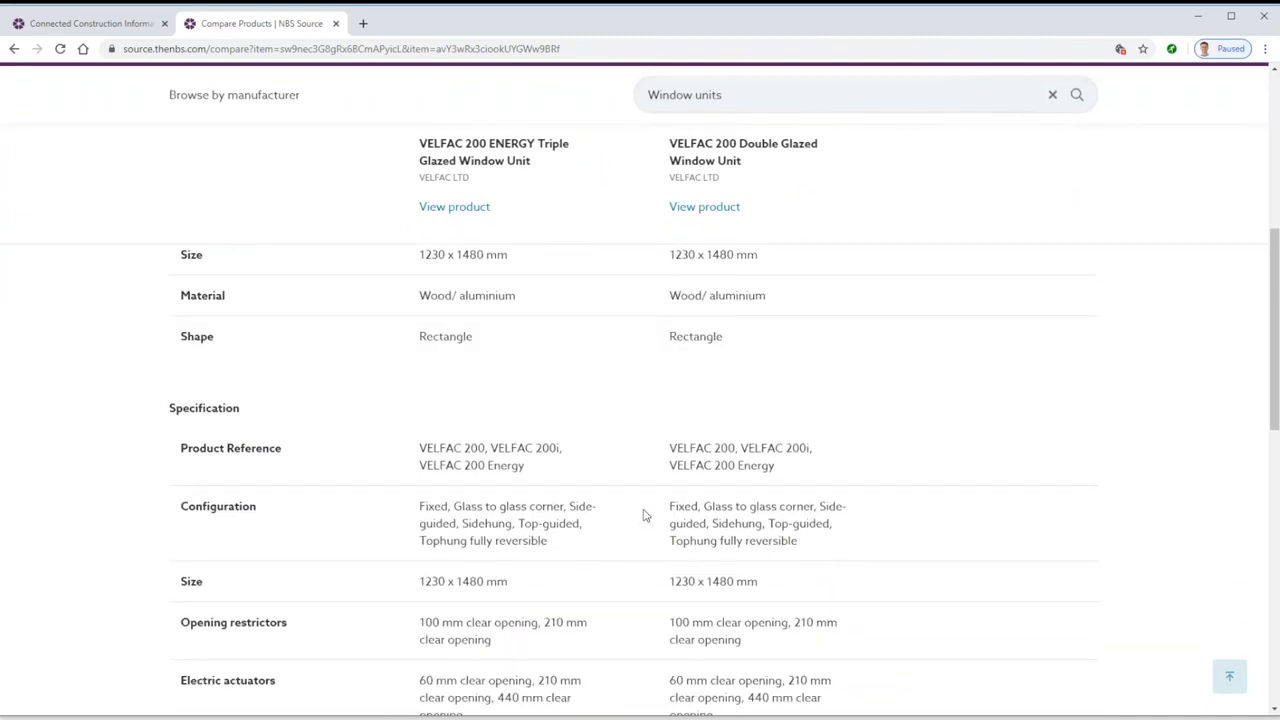
scroll(637, 481, down, 3)
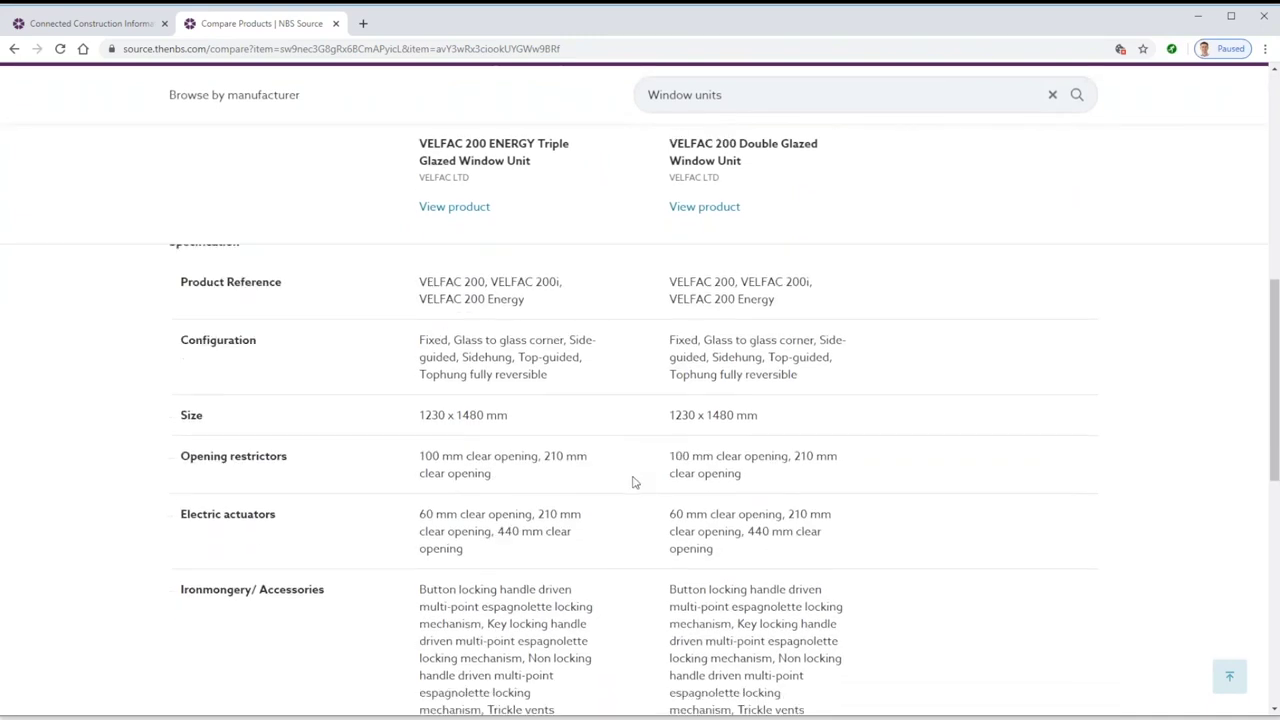
scroll(340, 529, down, 2)
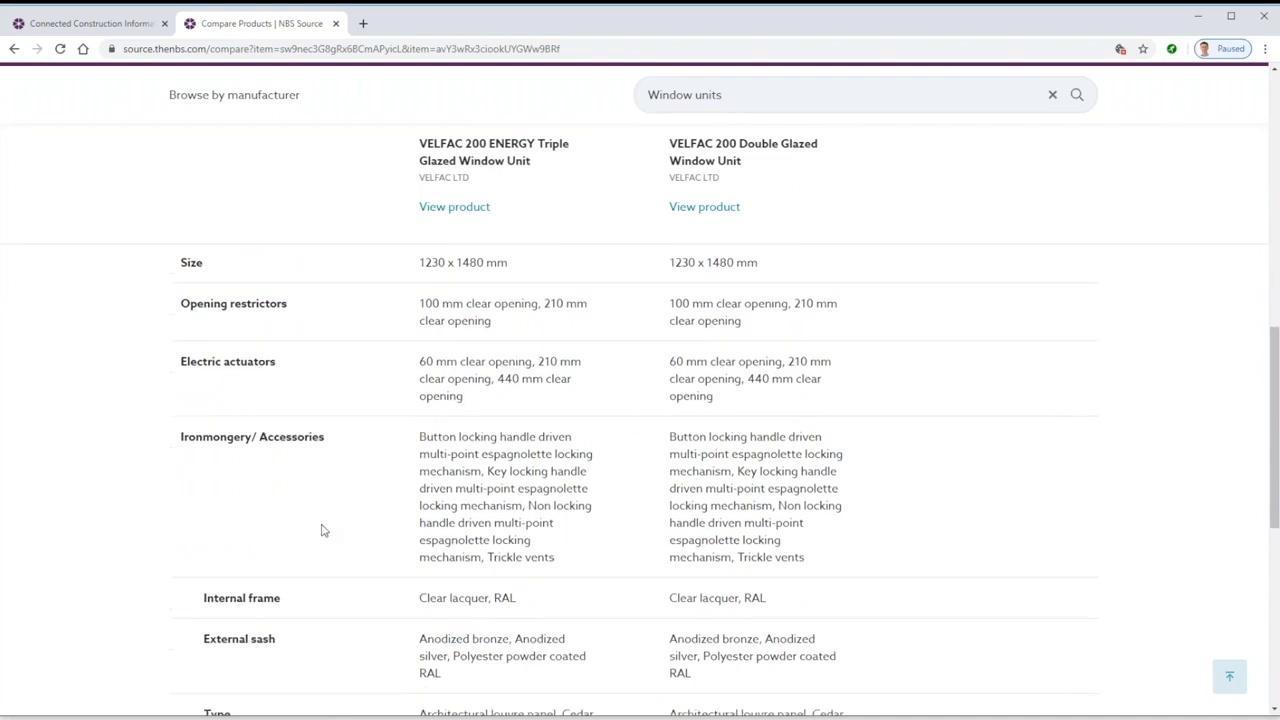
scroll(728, 338, down, 1)
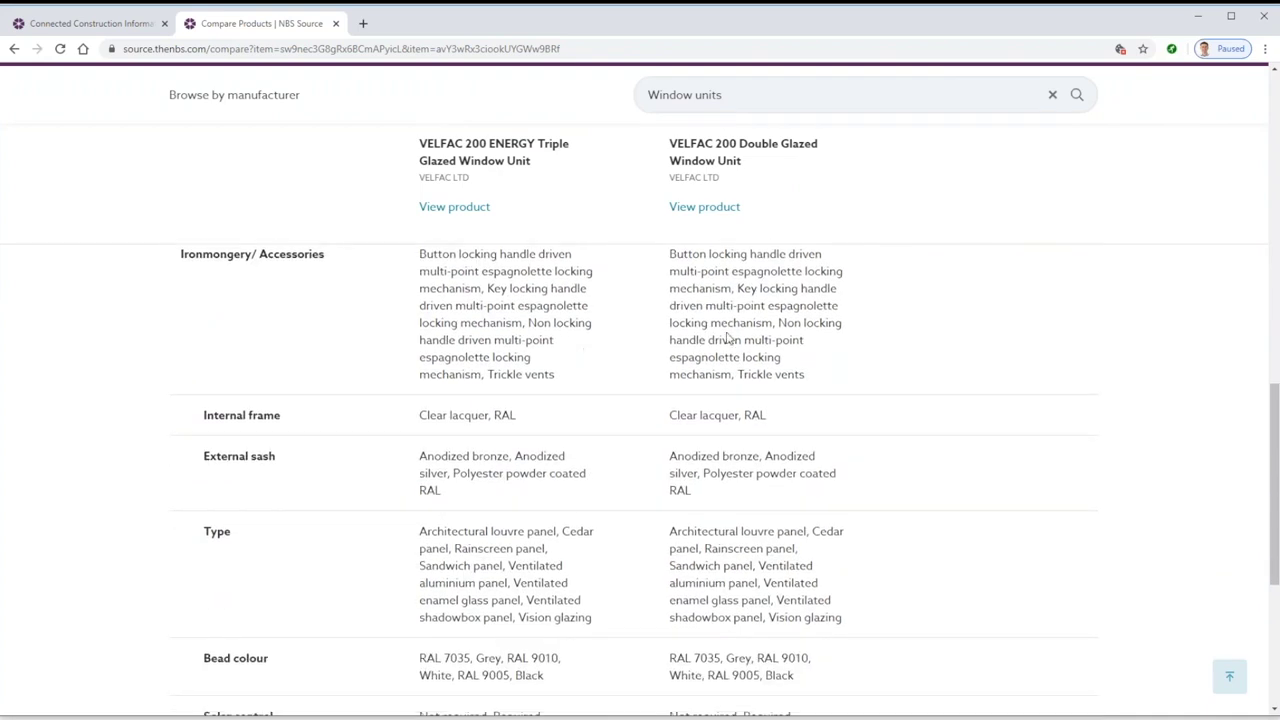
scroll(514, 478, down, 2)
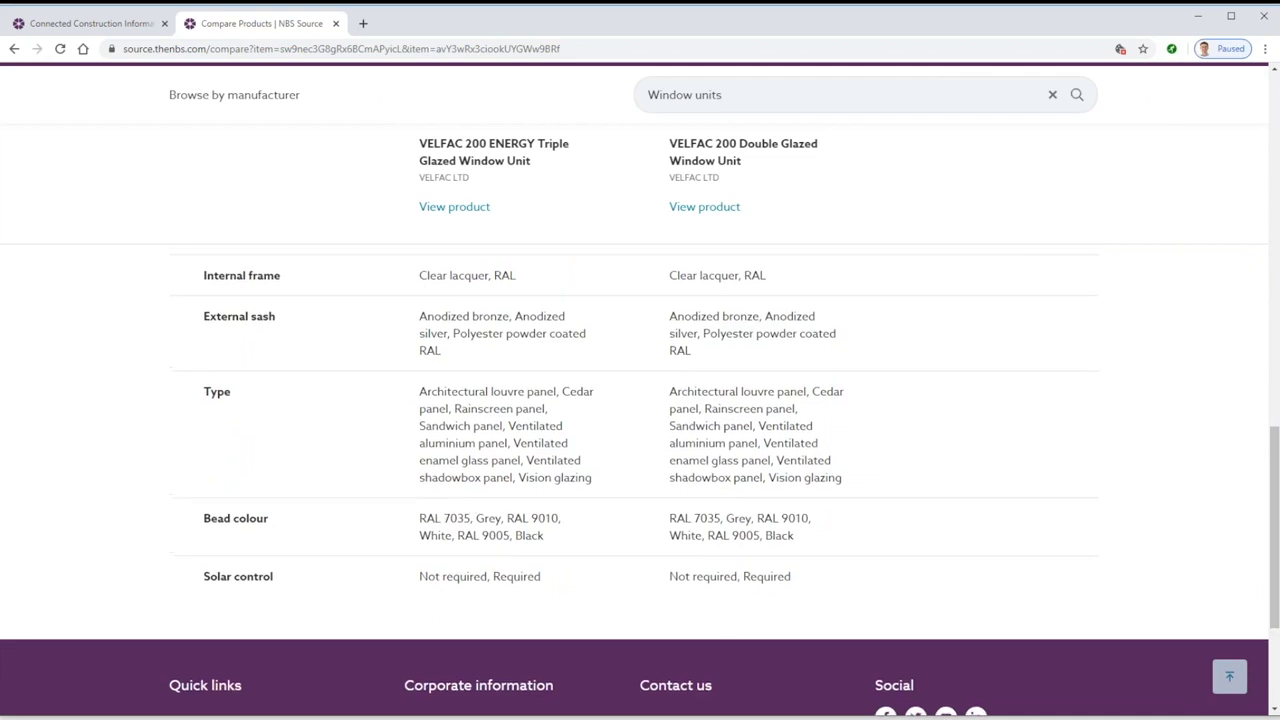
scroll(472, 505, up, 8)
scroll(640, 410, up, 2)
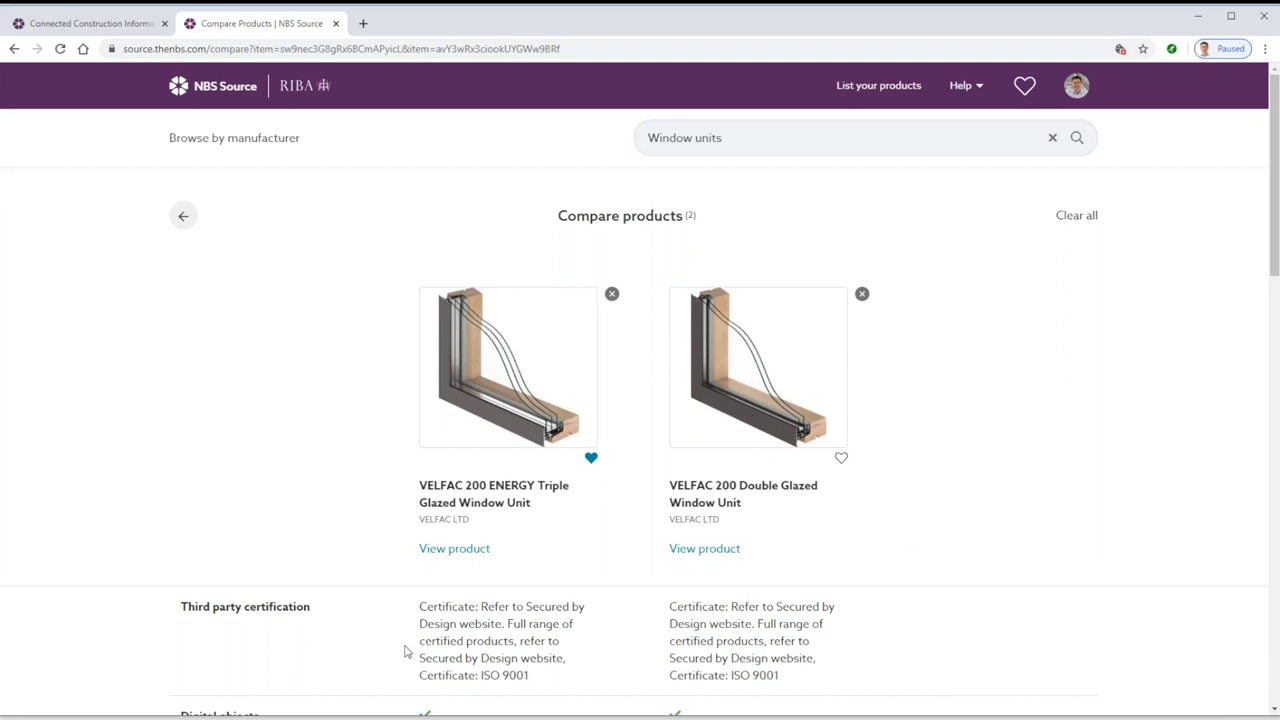
Open the VELFAC 200 ENERGY Triple Glazed Window Unit product page and clear all products from the comparison.
click(452, 554)
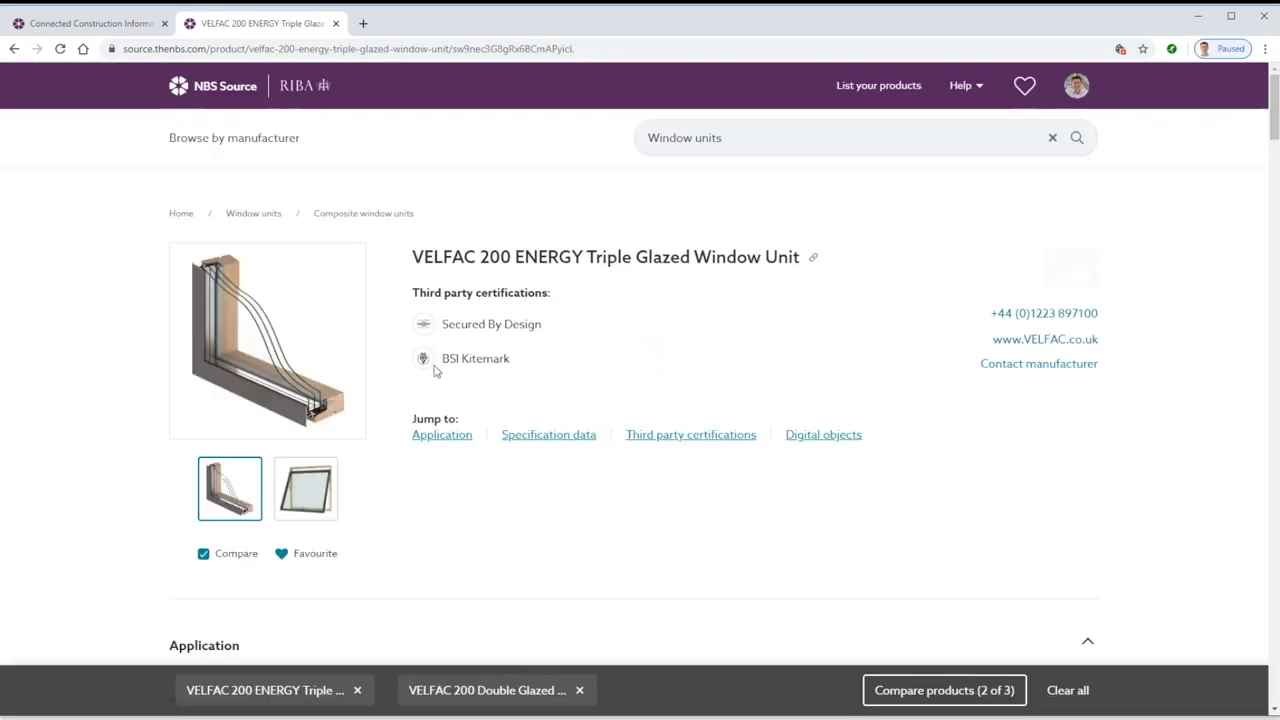
click(1062, 691)
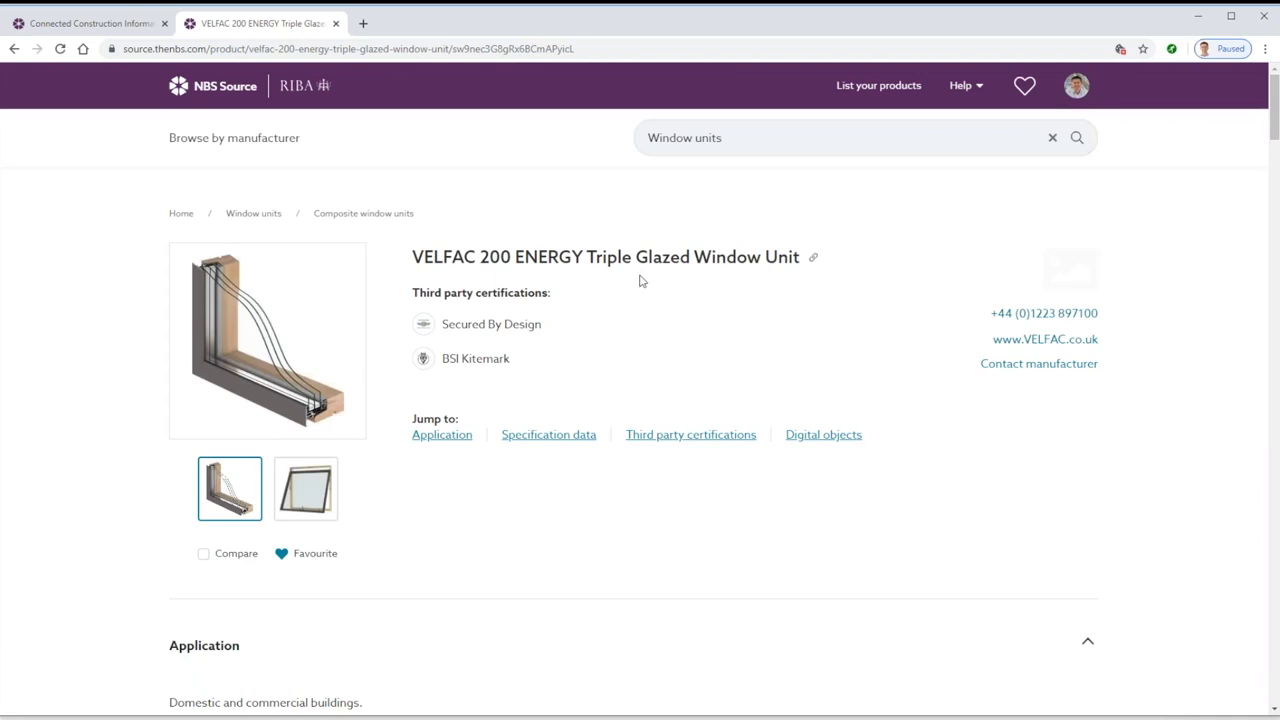
View the triple glazed window unit's product images and examine its page down to the specification data.
click(318, 512)
click(247, 503)
scroll(371, 514, down, 3)
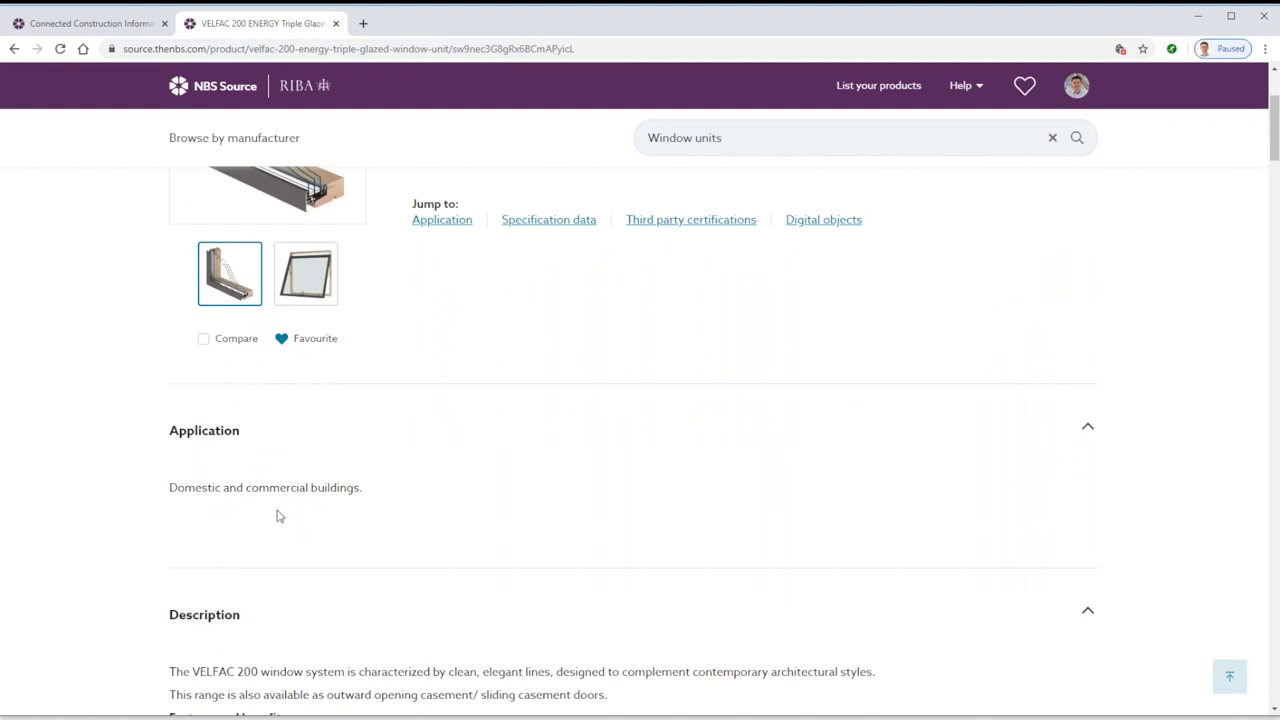
scroll(282, 512, down, 7)
scroll(624, 414, down, 15)
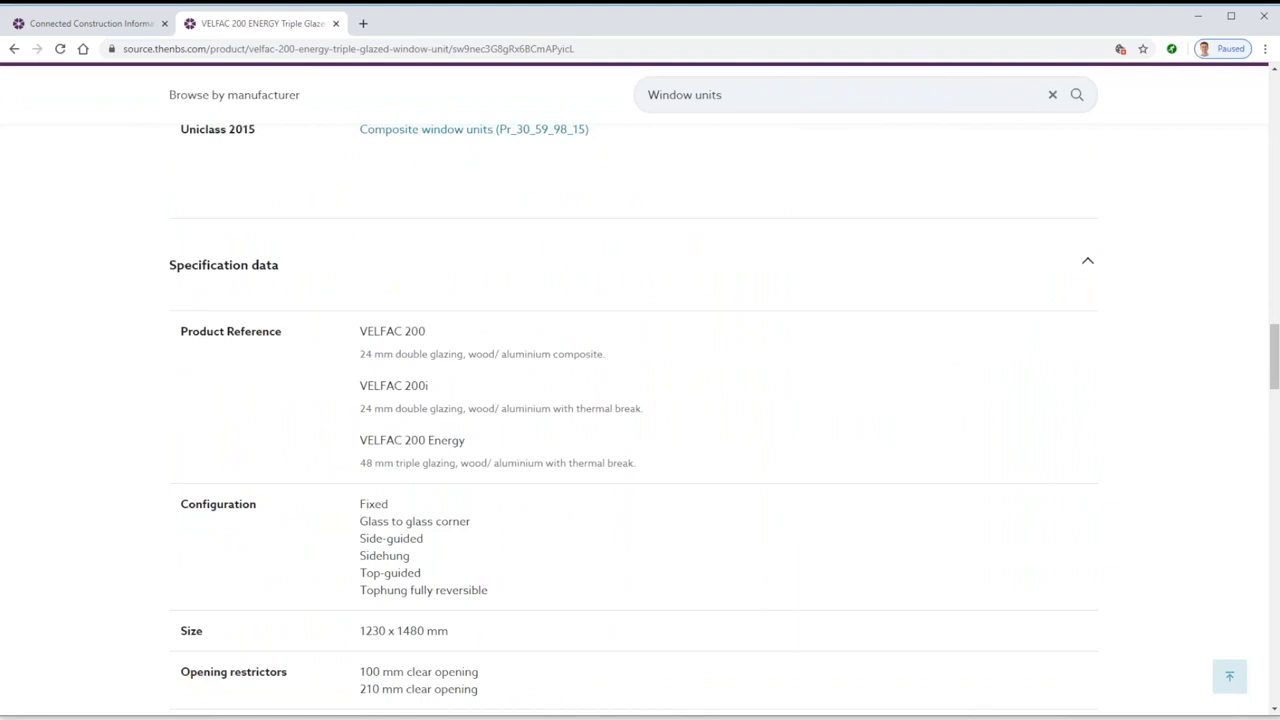
Examine the triple glazed window unit's specification data, from product references to standard features, plus its digital objects and literature.
scroll(635, 389, up, 2)
scroll(460, 344, down, 6)
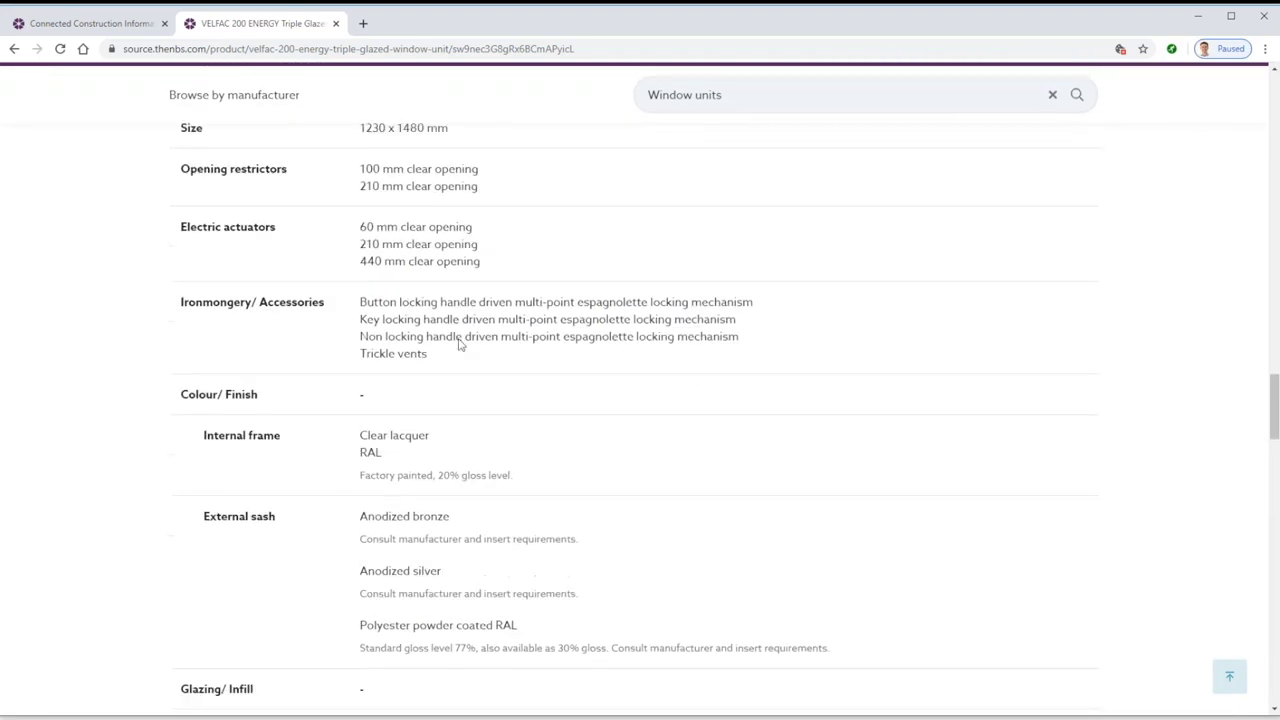
scroll(465, 227, up, 4)
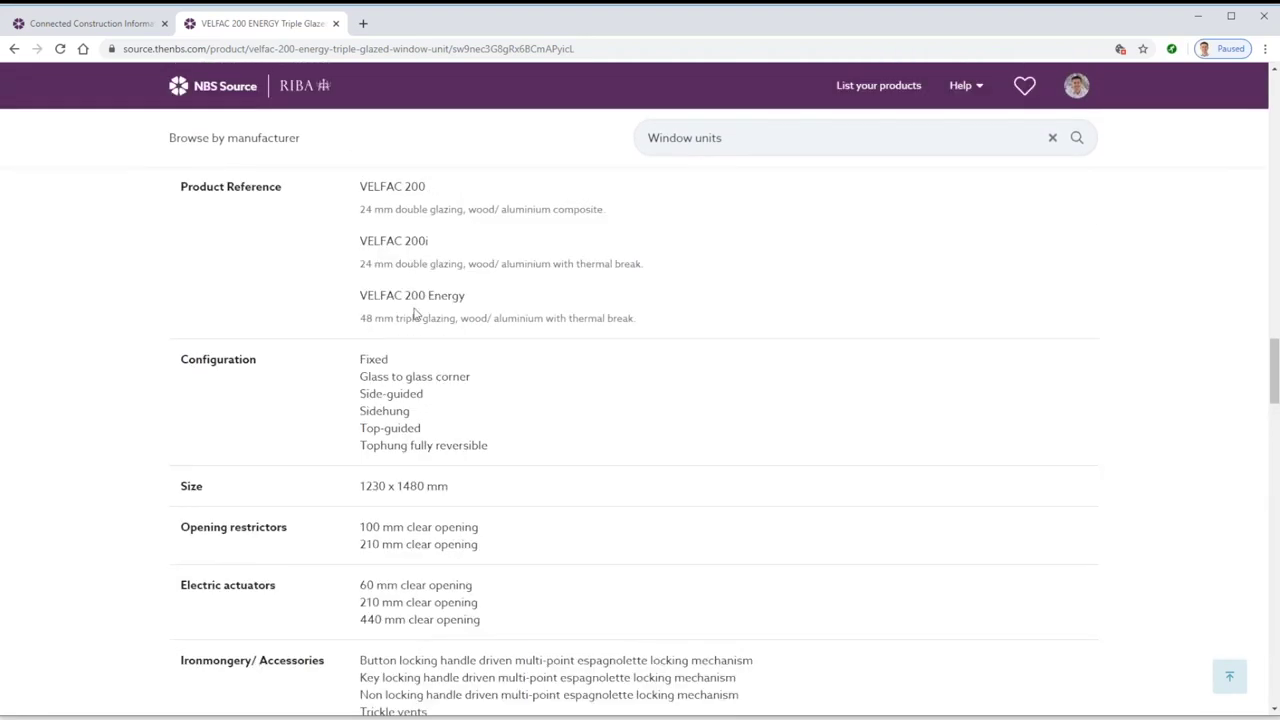
scroll(426, 330, down, 10)
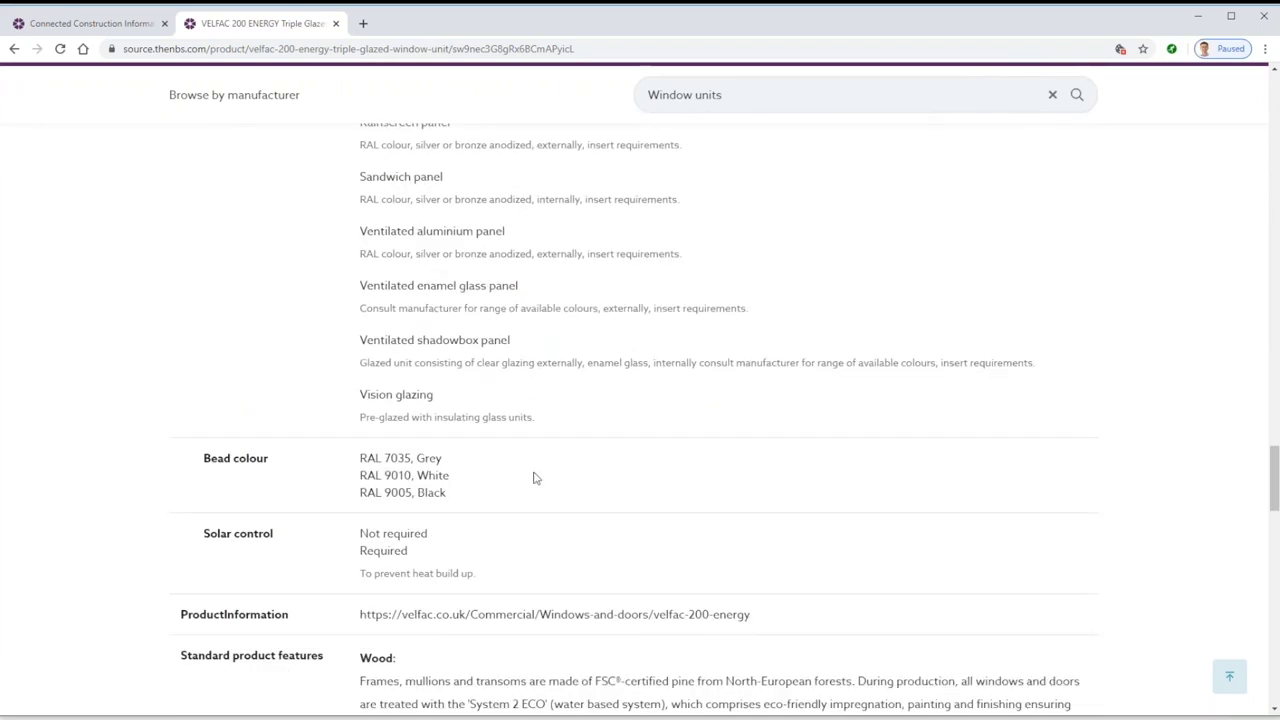
scroll(540, 486, down, 9)
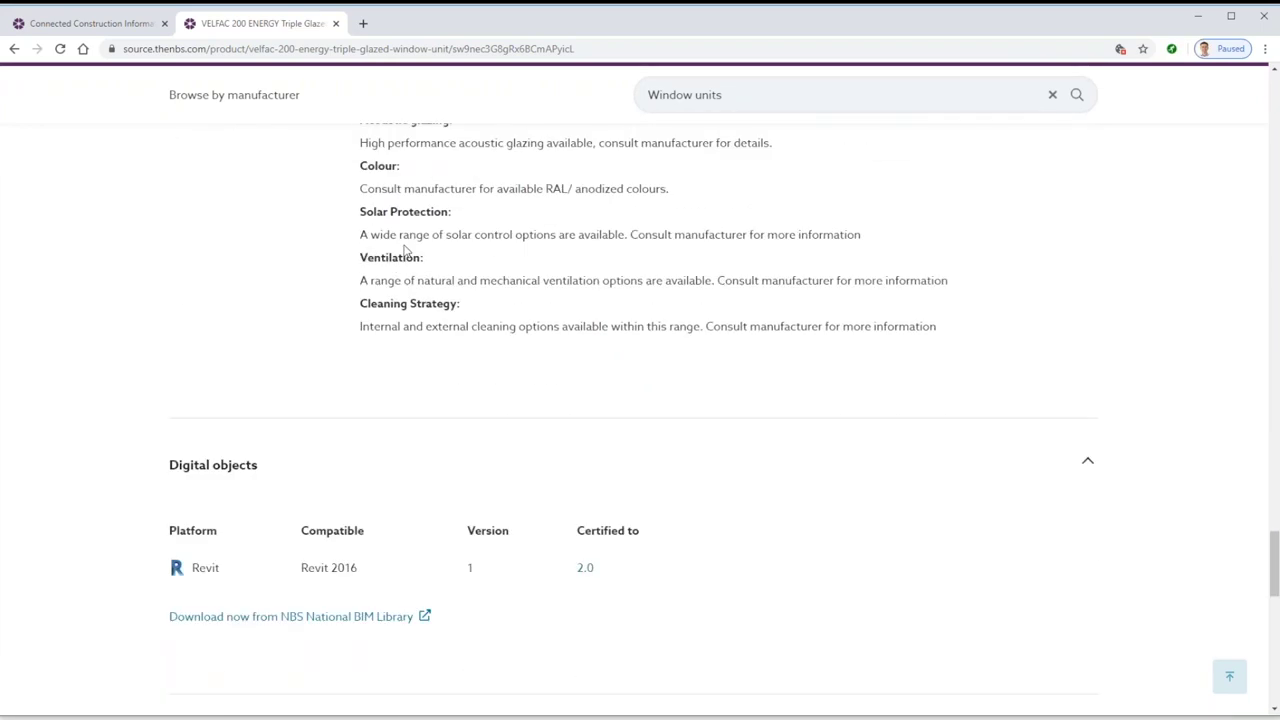
scroll(405, 250, down, 3)
scroll(286, 419, down, 4)
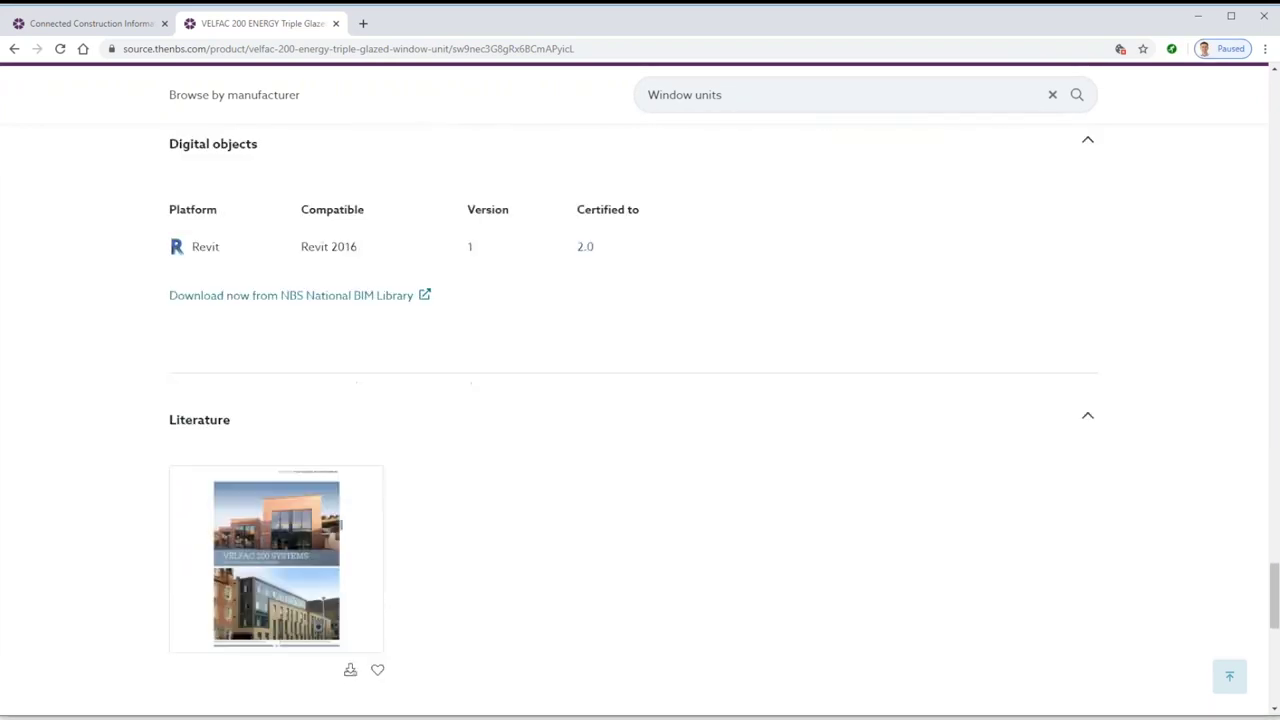
View the VELFAC 200 Composite Window System Product Catalogue with its related products, and open the VELFAC LTD manufacturer page.
click(286, 519)
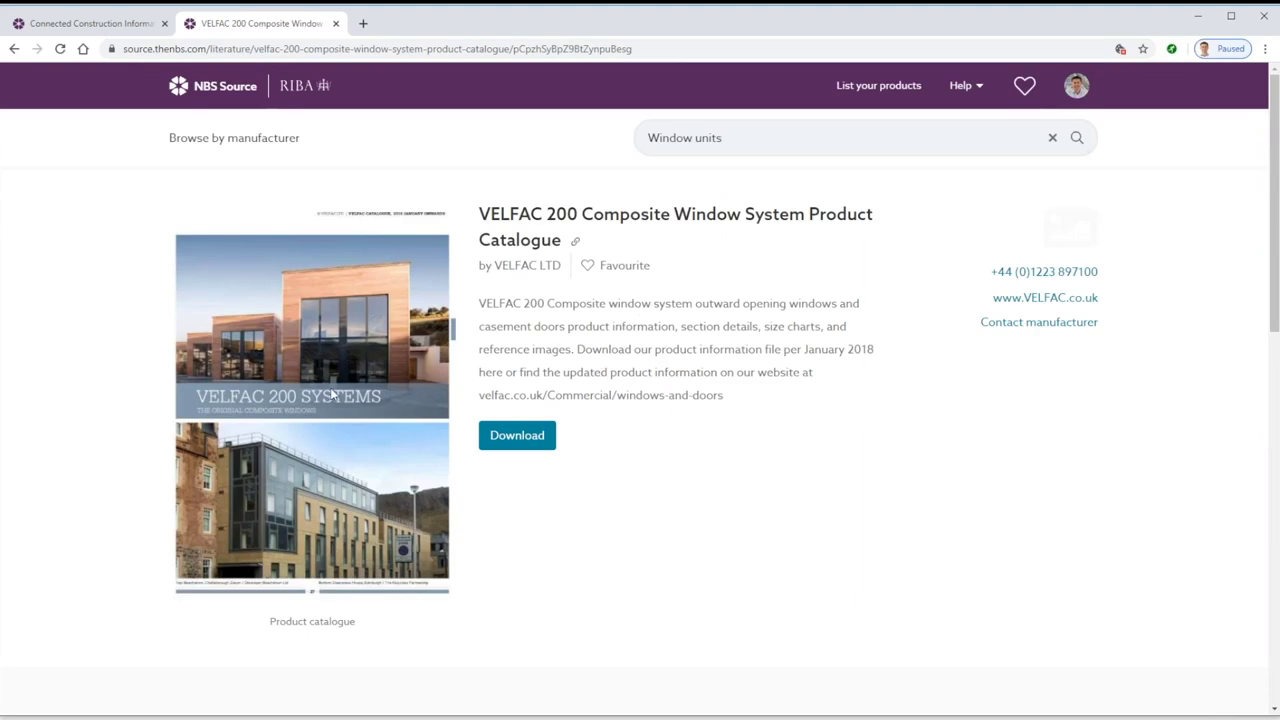
scroll(324, 452, down, 3)
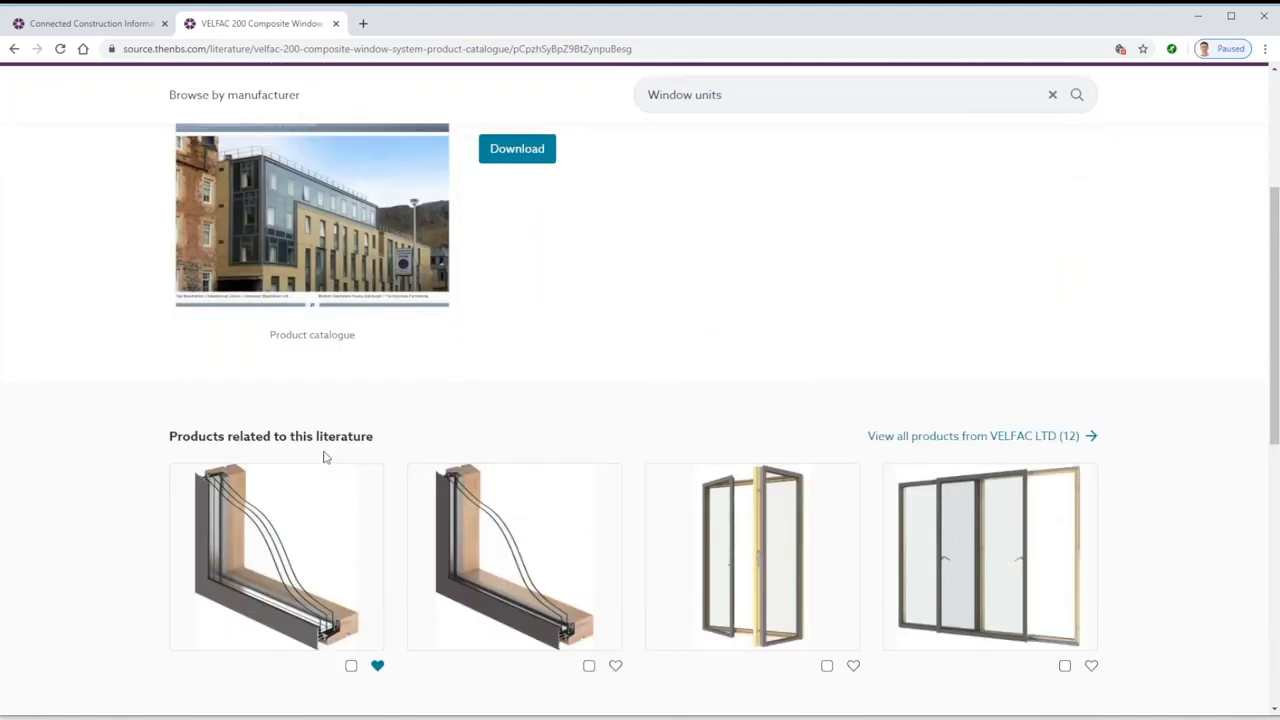
scroll(324, 455, up, 2)
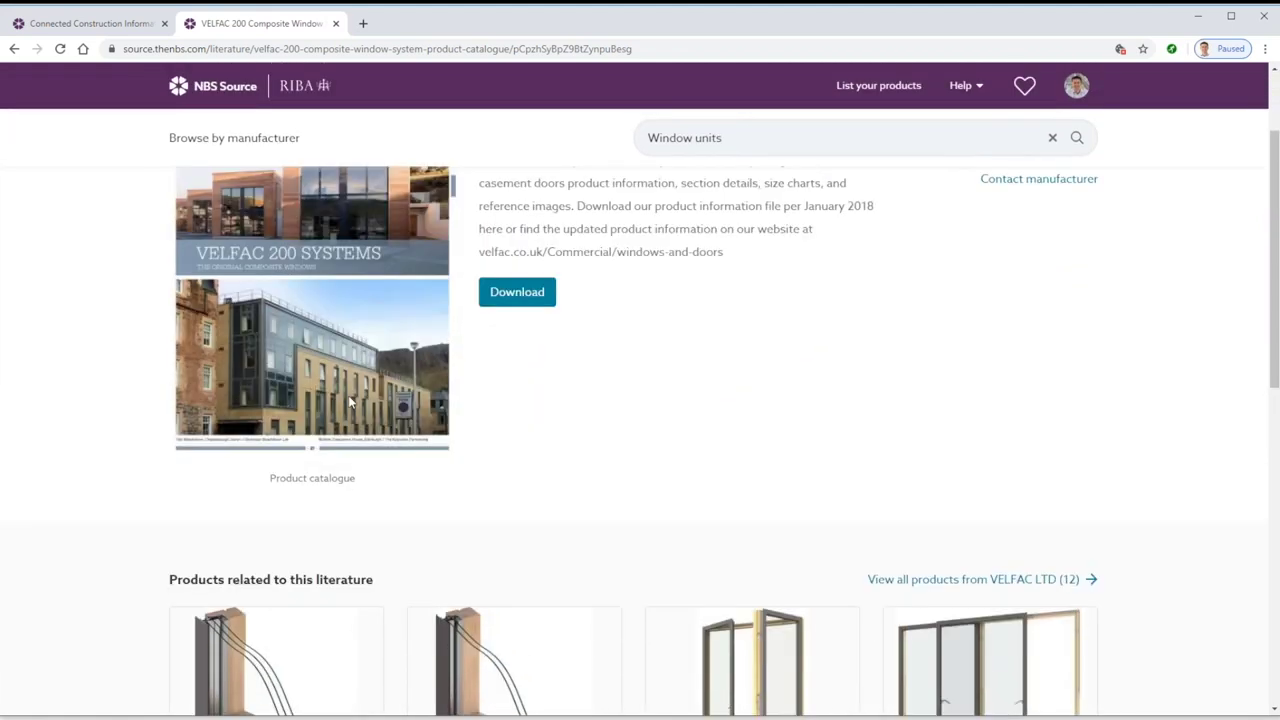
scroll(285, 517, down, 2)
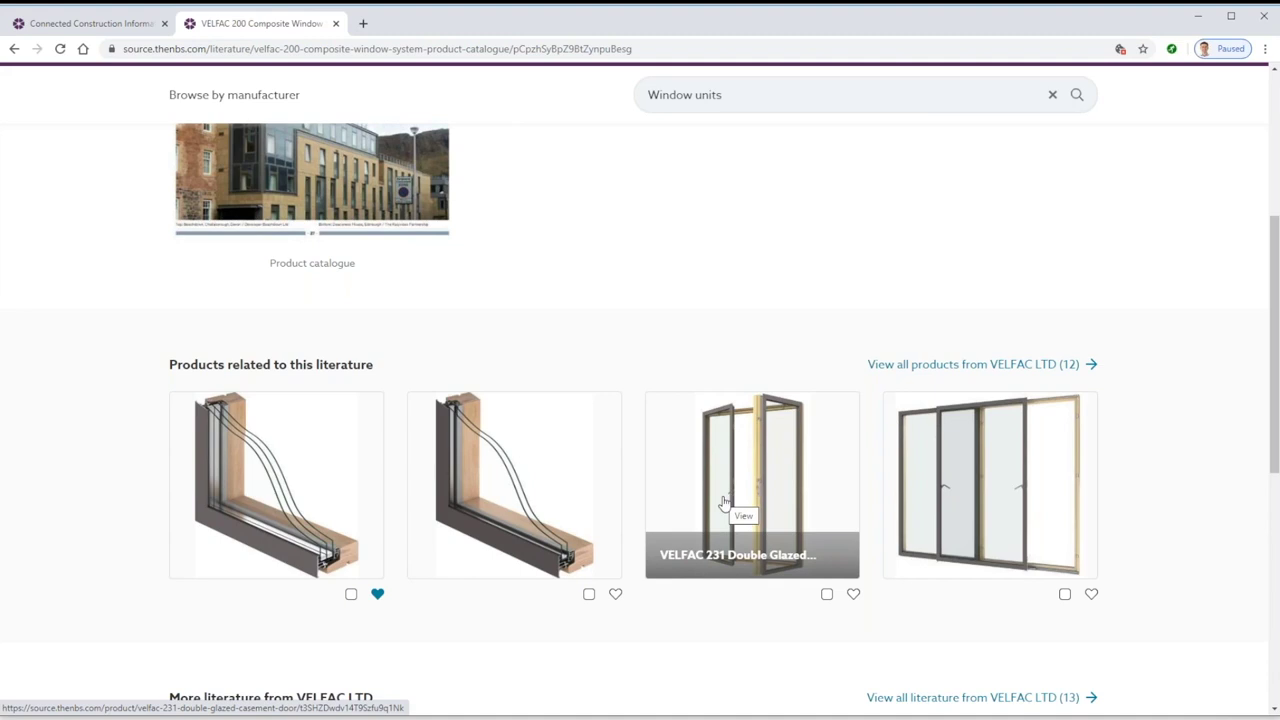
scroll(724, 503, up, 5)
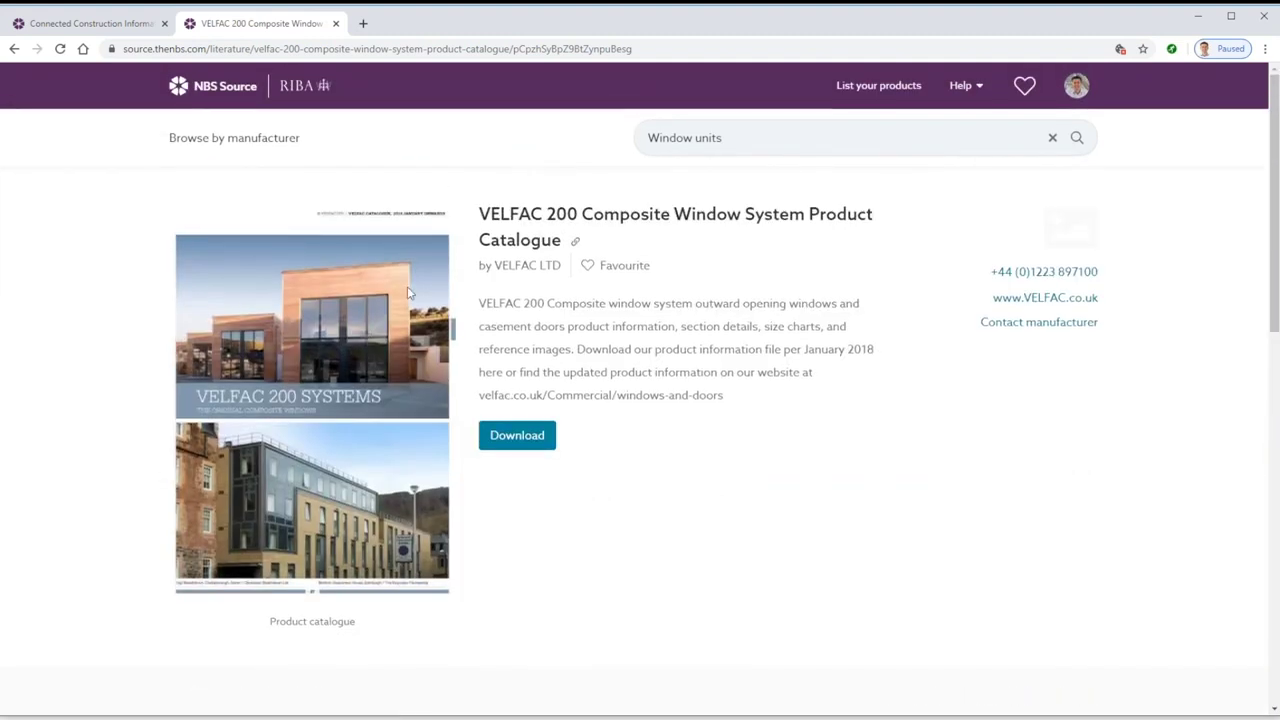
click(1056, 238)
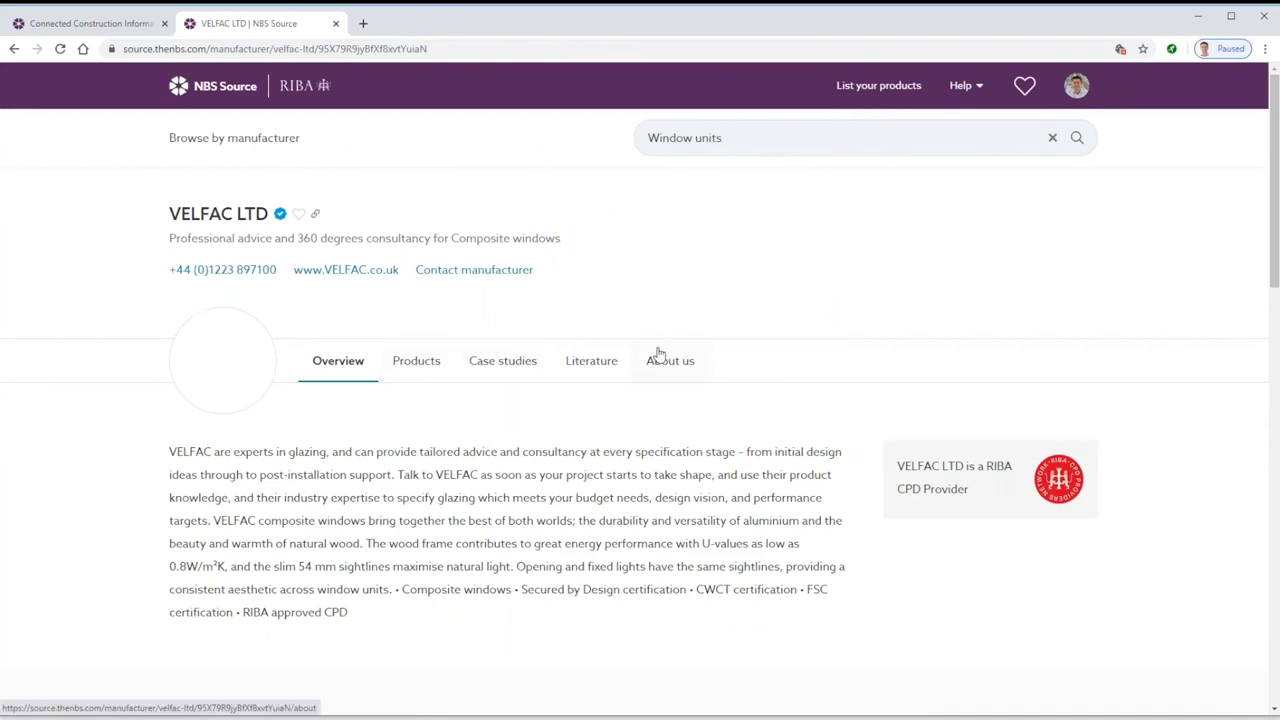
Search for "loose" and open the suggested Loose-fill mineral wool fibre insulation category.
click(707, 137)
double_click(707, 137)
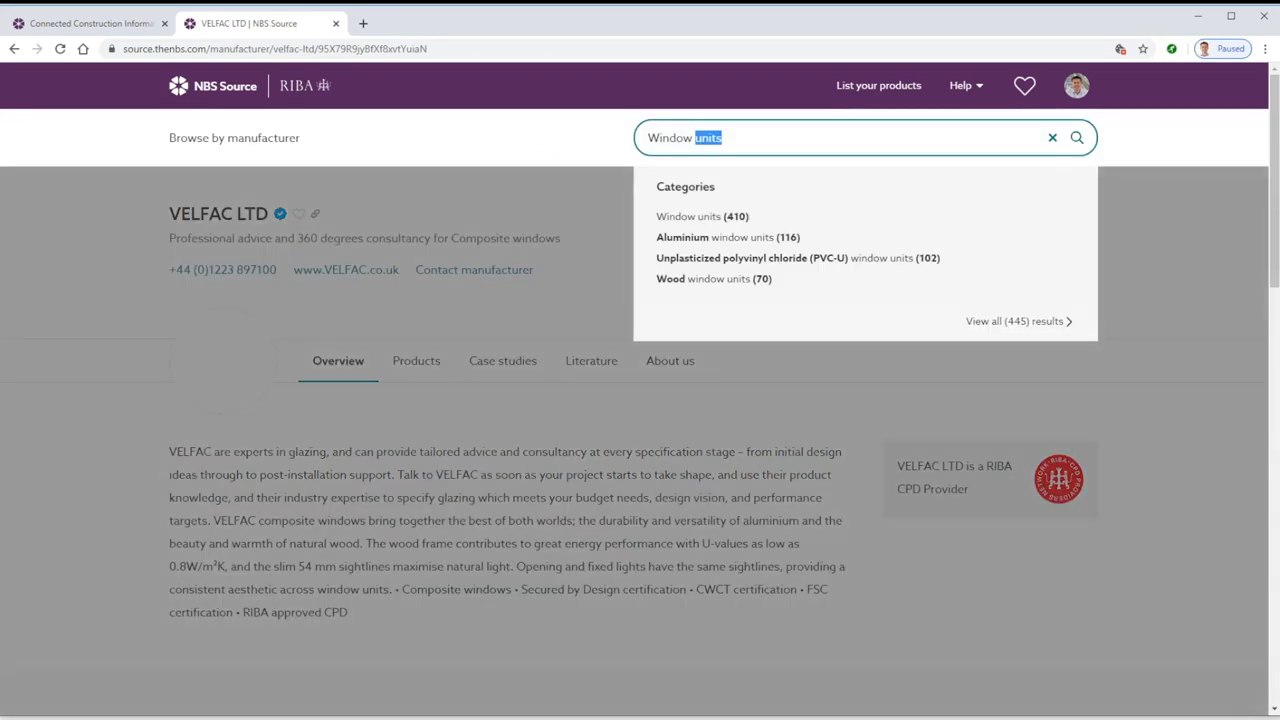
key(ctrl+a)
text(loo)
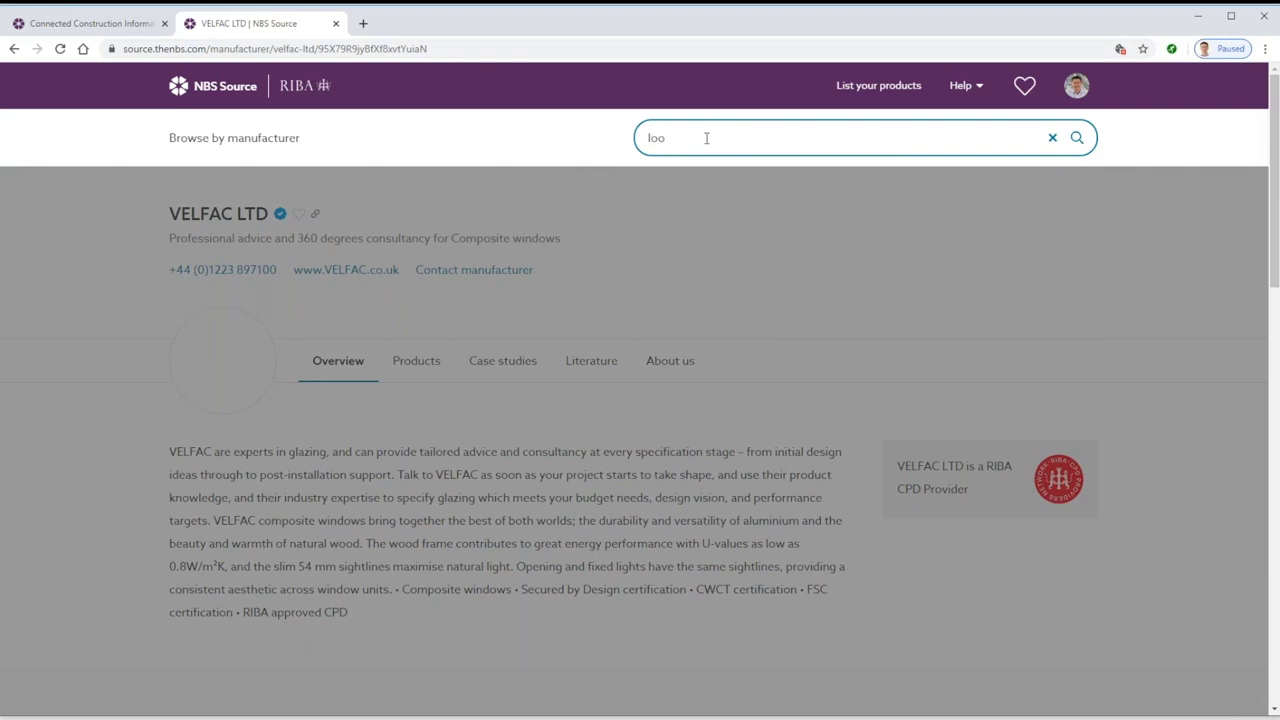
text(se)
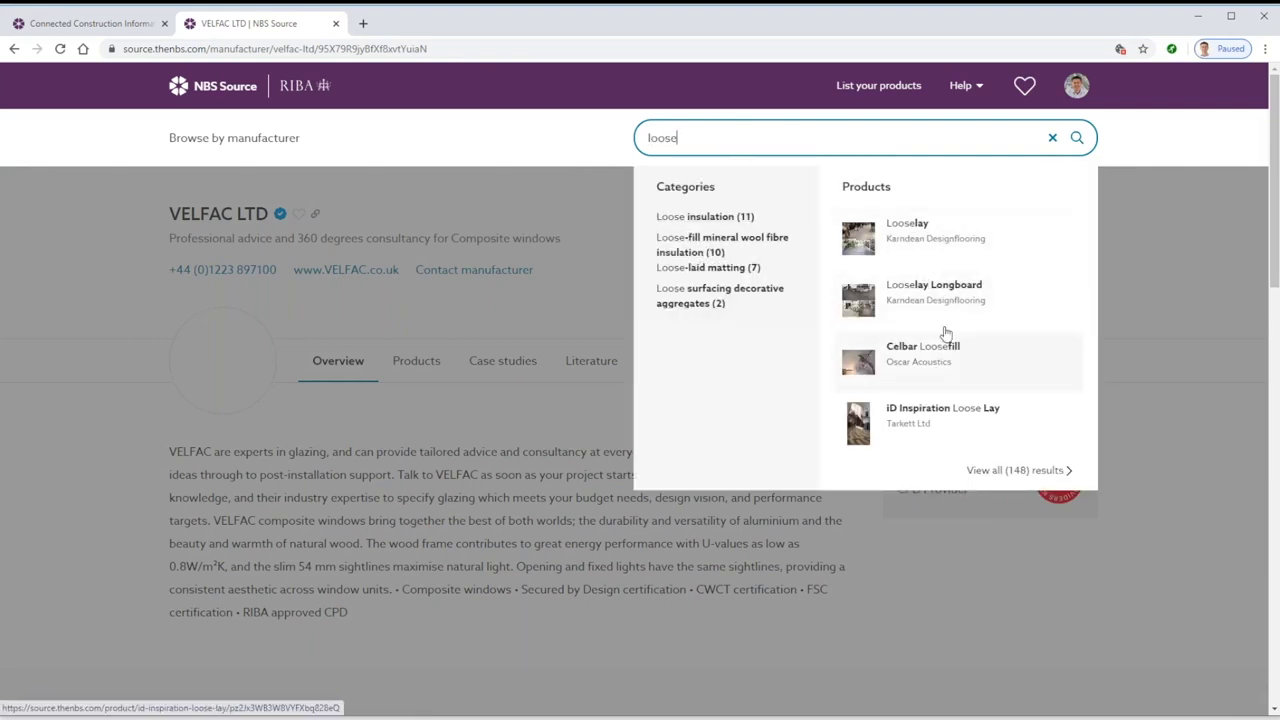
click(697, 246)
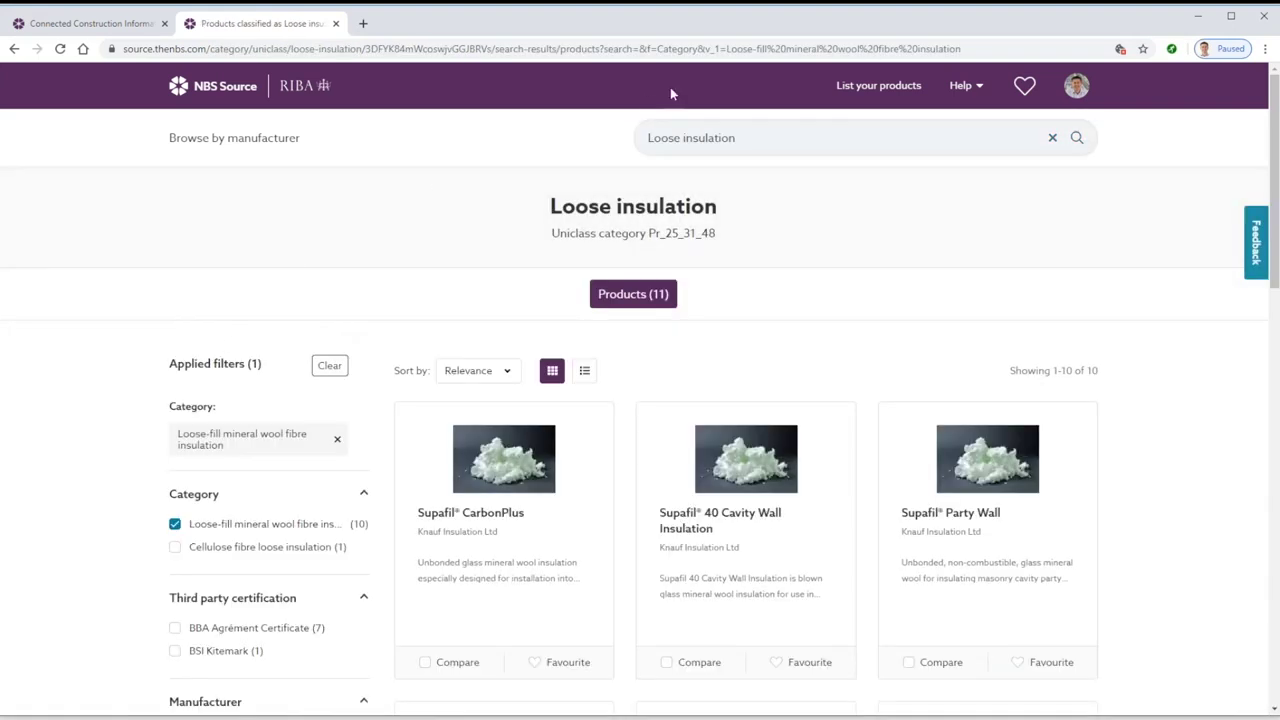
Filter the loose insulation products by BBA Agrément Certificate and open the Superglass Superwhite 34 Blown Insulation page.
scroll(300, 440, down, 2)
click(214, 490)
scroll(222, 472, down, 3)
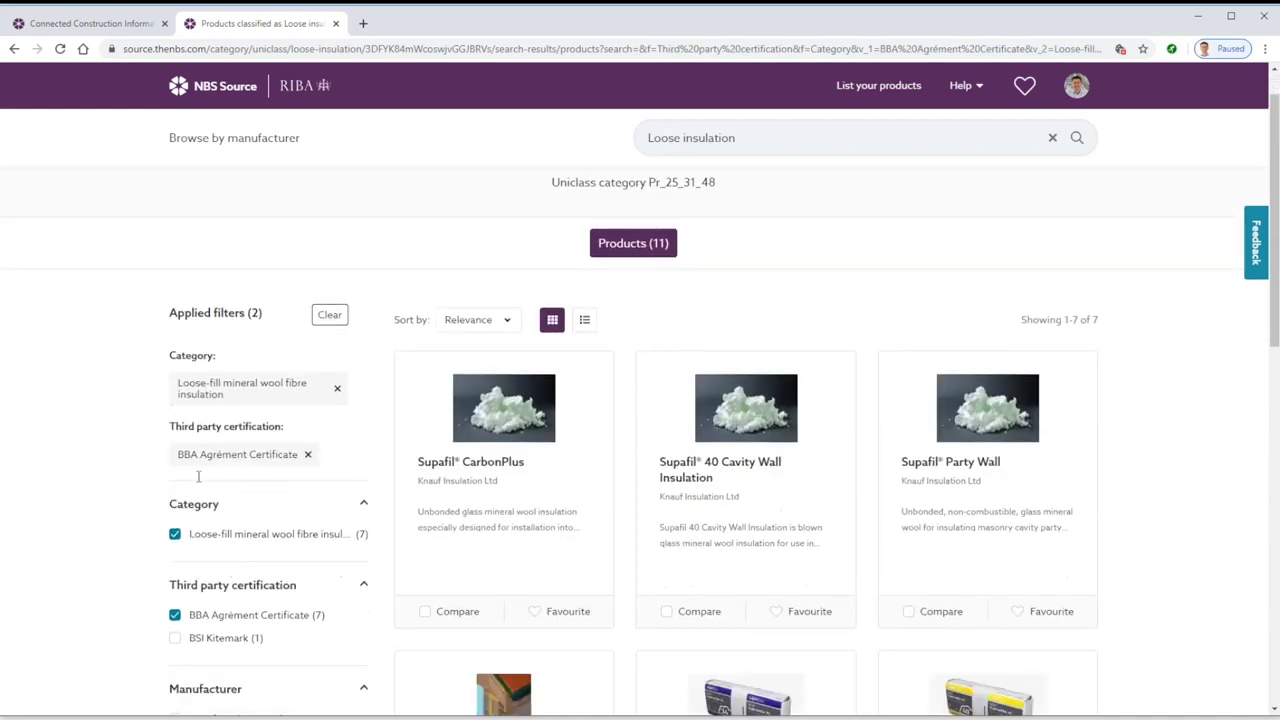
click(746, 533)
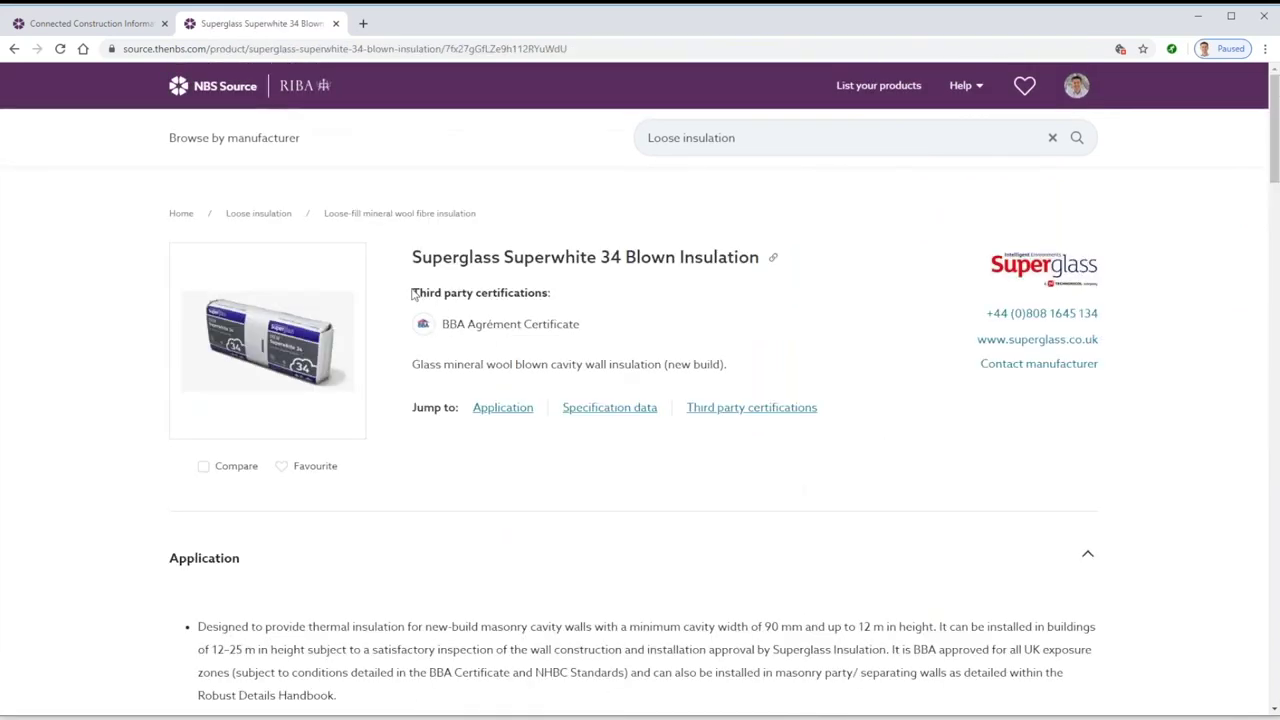
Examine the Superwhite 34 insulation's third party certifications and its application text on cavity width, wall height and NHBC Standards.
drag(411, 292, 621, 336)
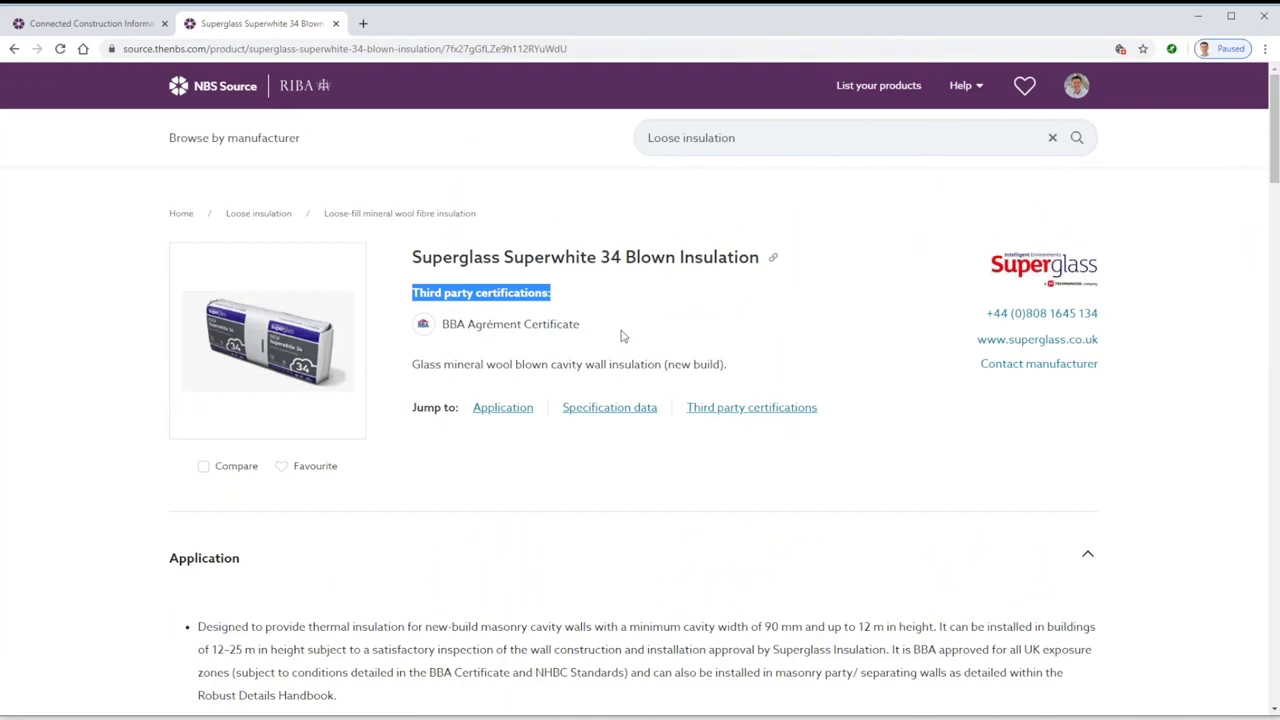
click(627, 304)
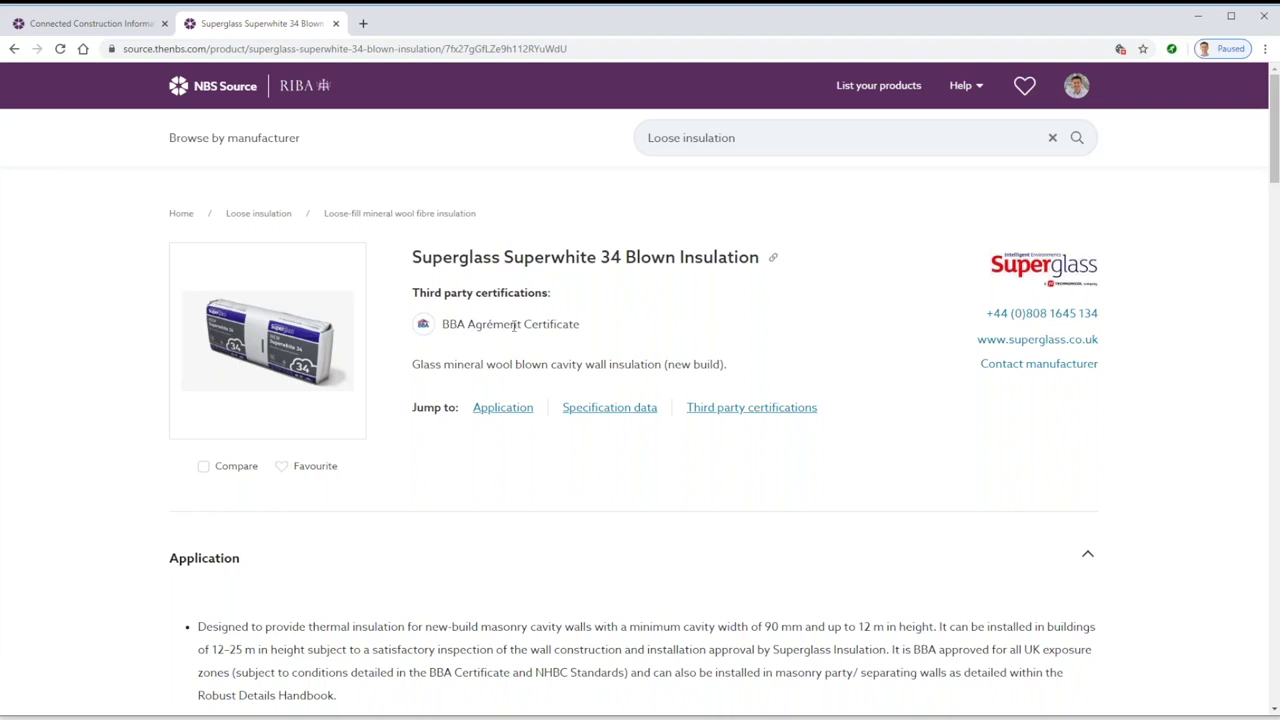
scroll(514, 325, down, 2)
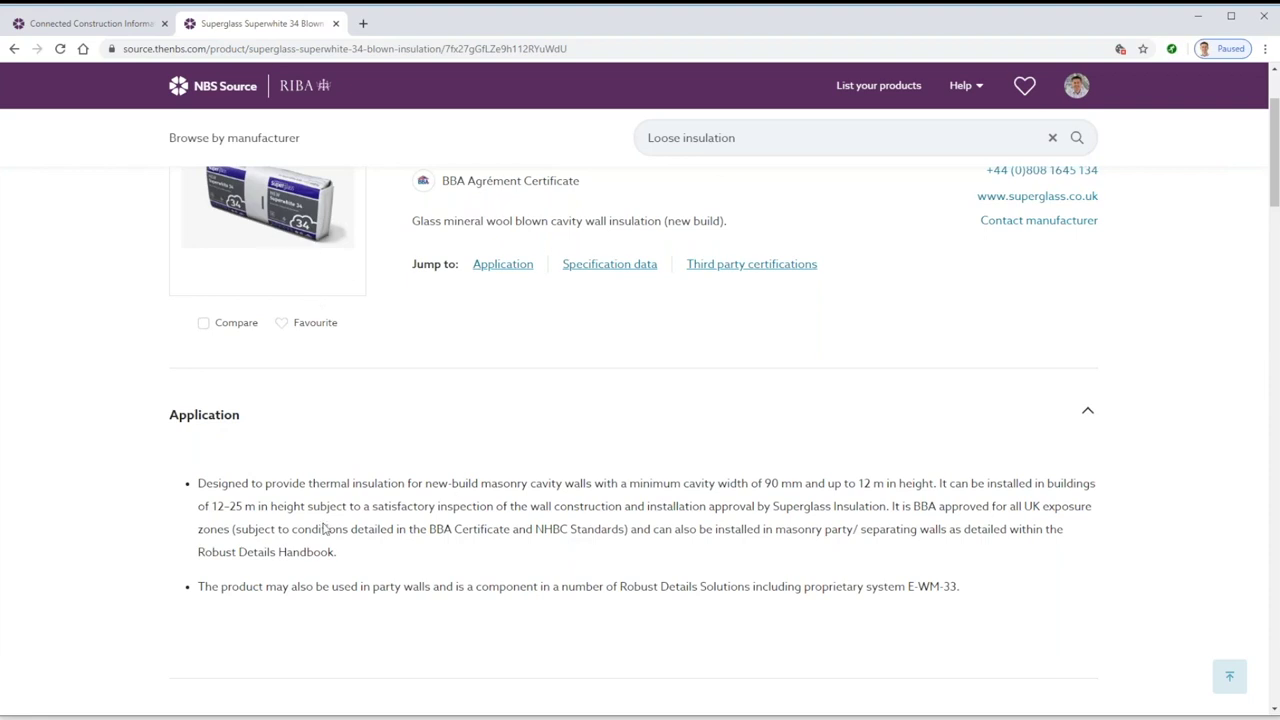
drag(432, 483, 606, 483)
drag(753, 483, 935, 485)
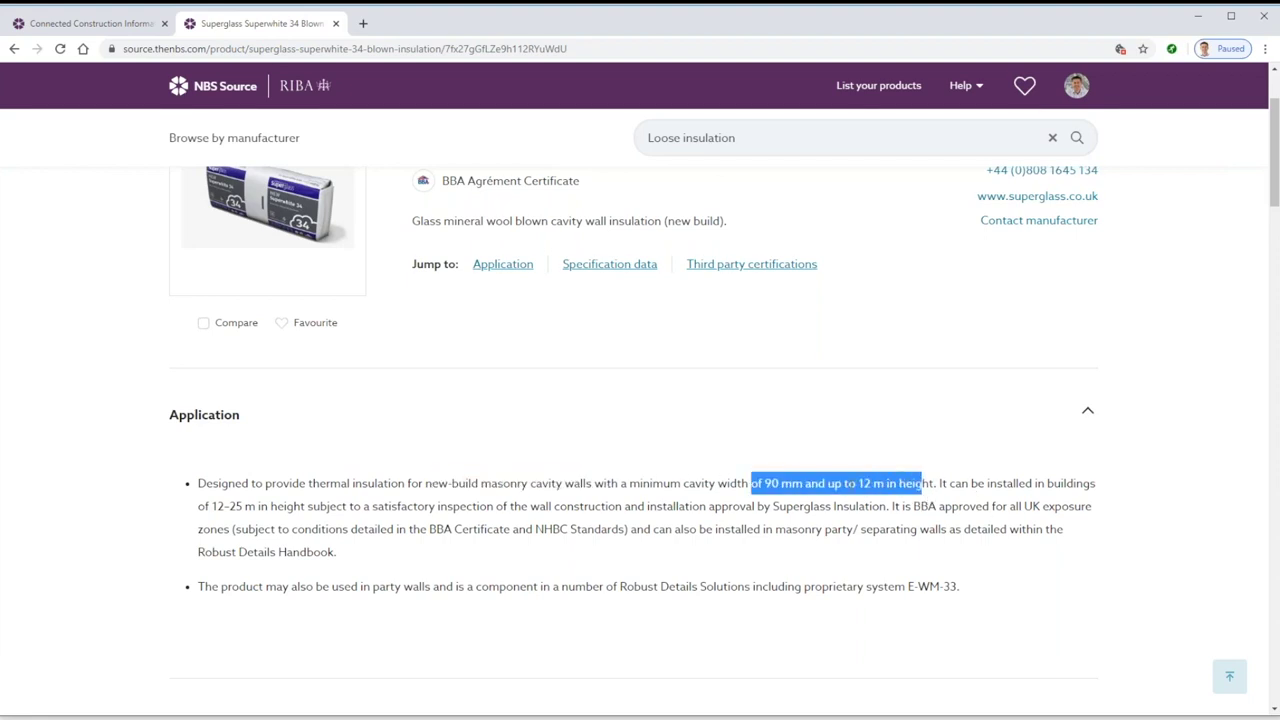
double_click(548, 529)
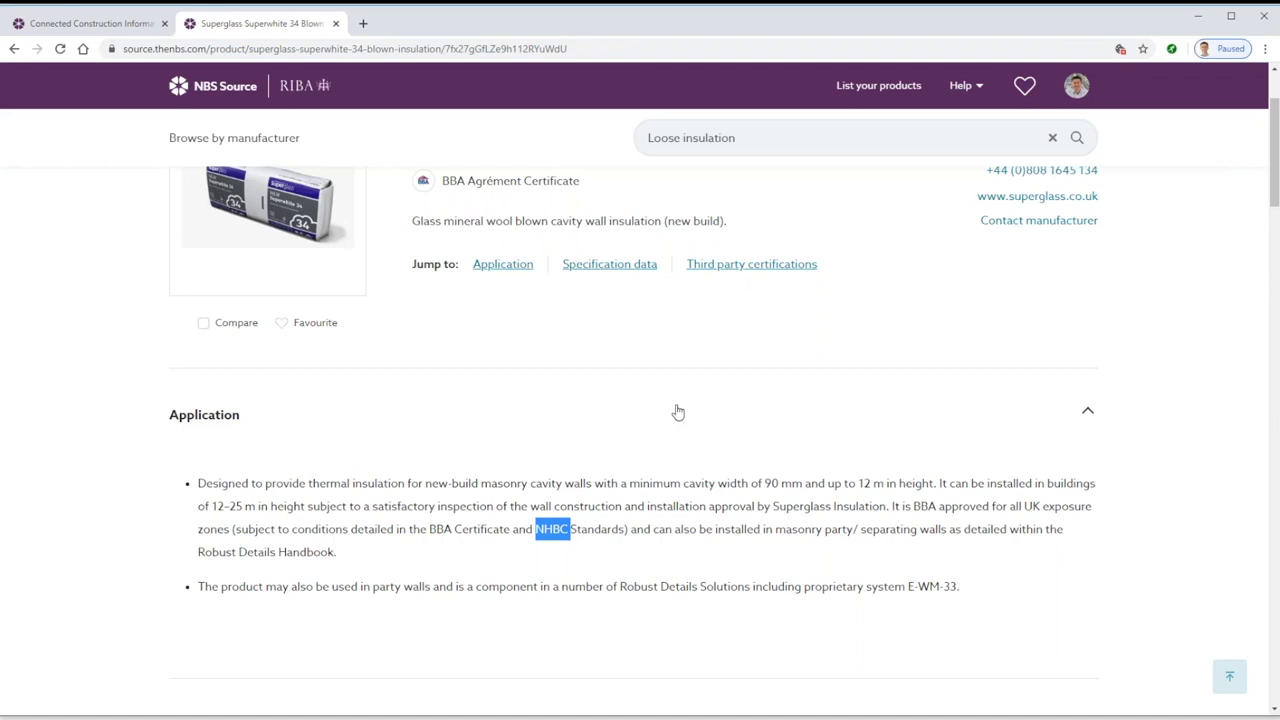
scroll(677, 412, up, 2)
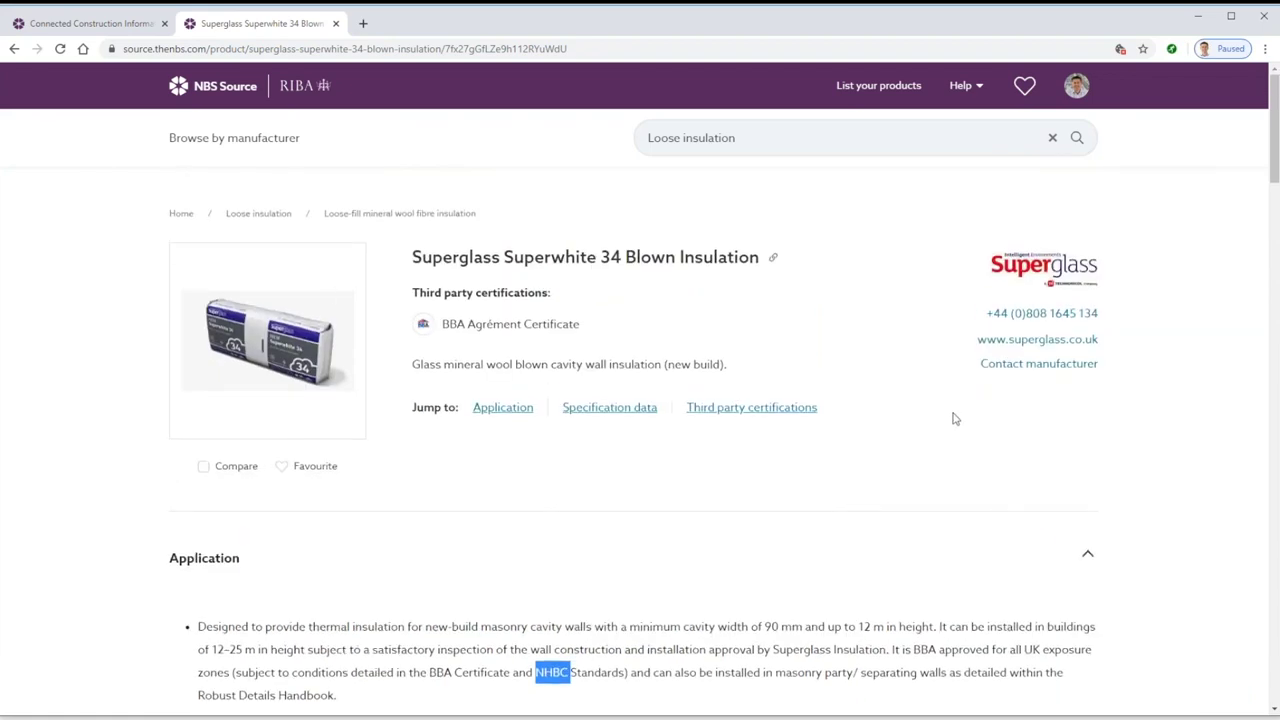
Search the product library for "security door".
click(695, 140)
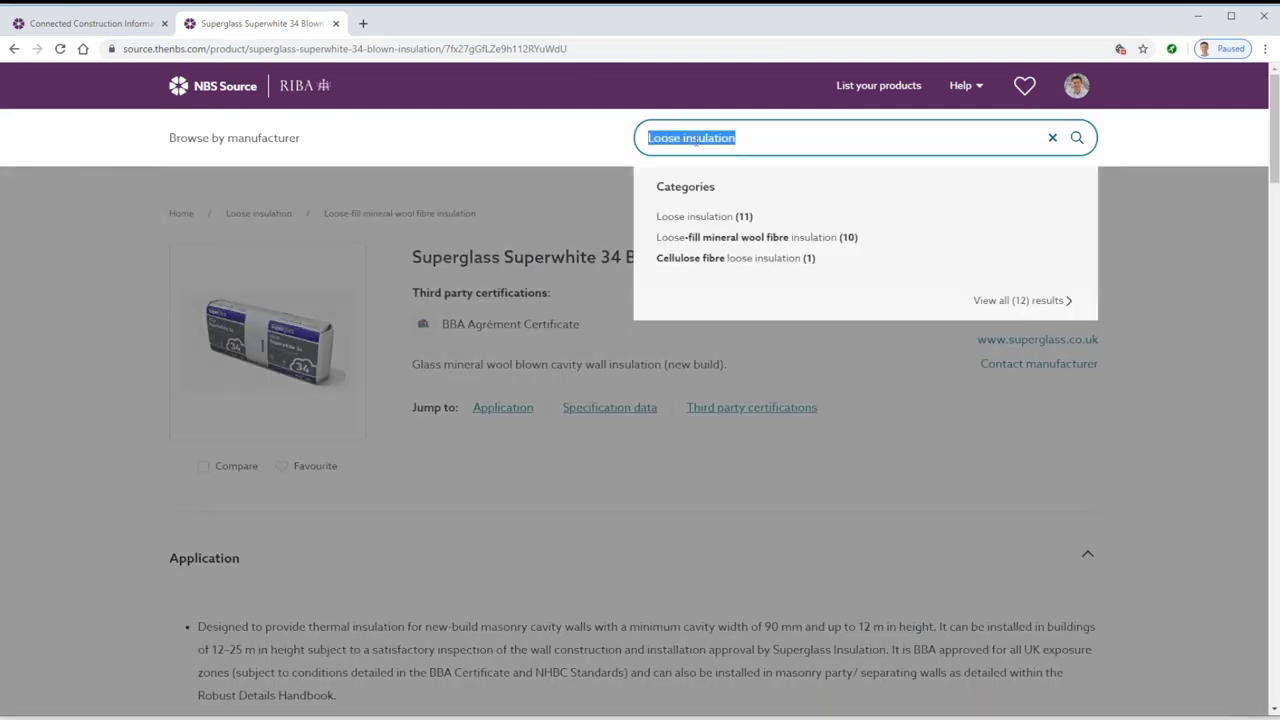
text(security)
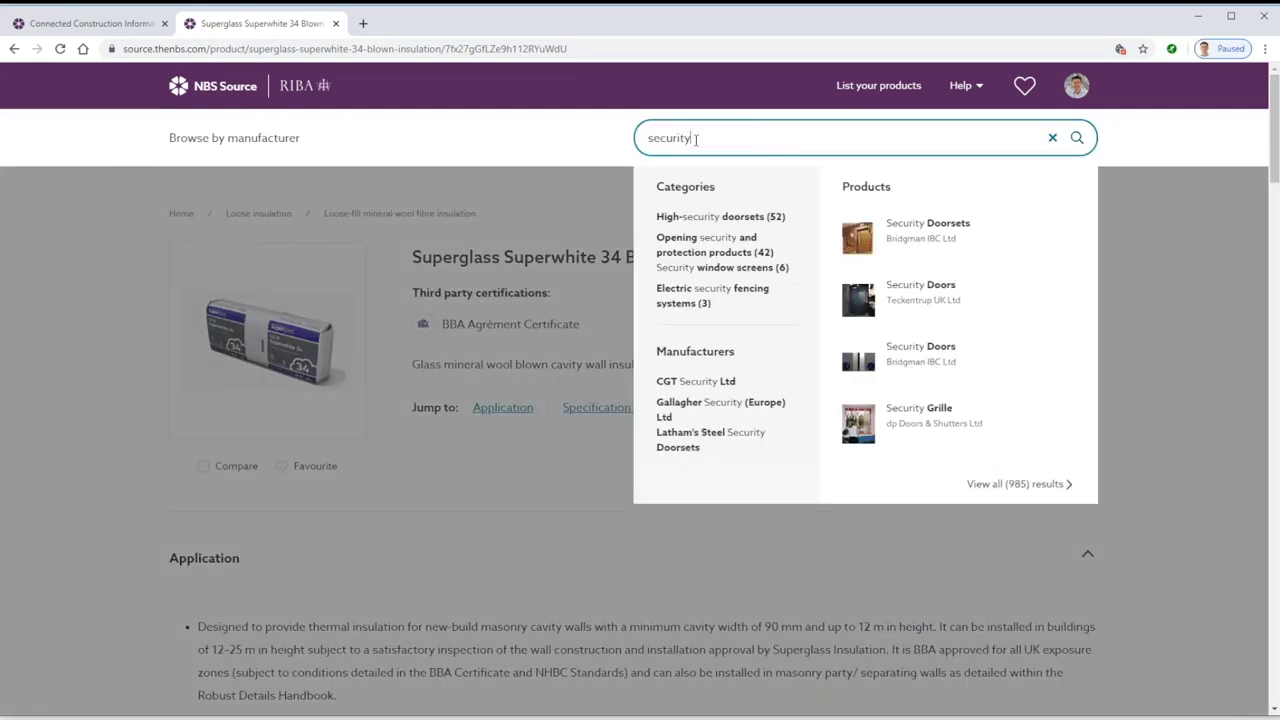
text( door)
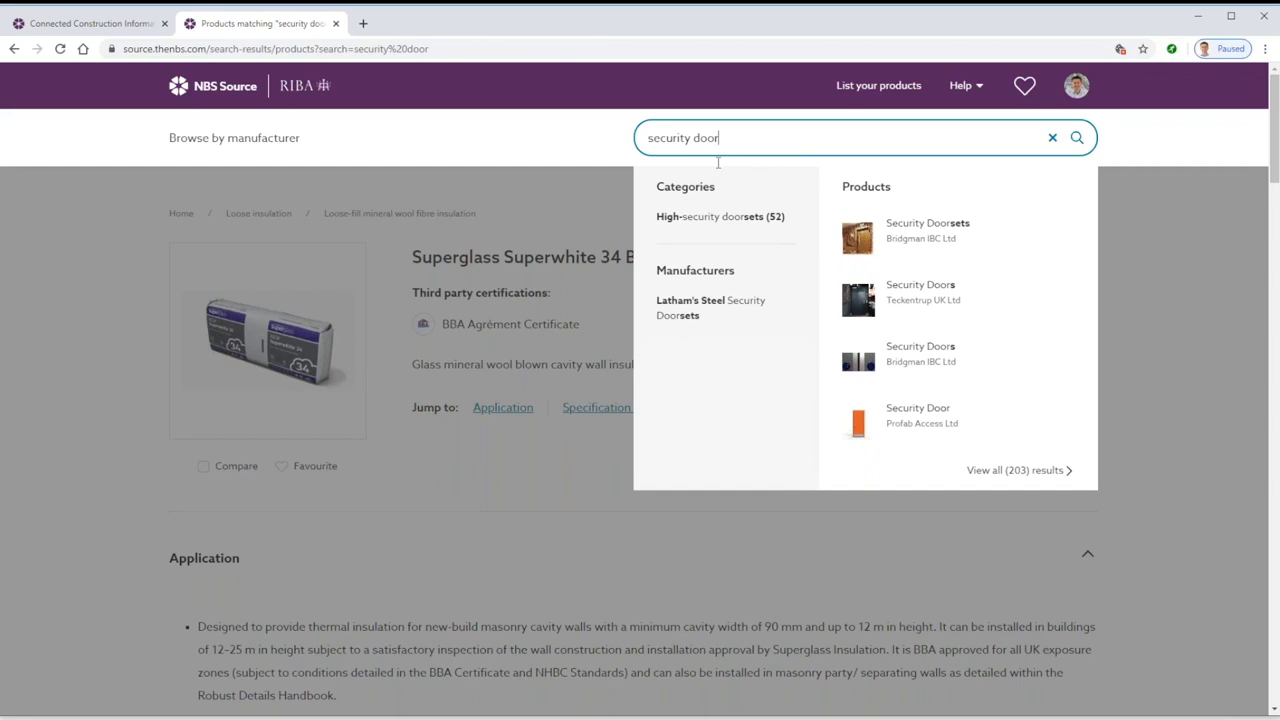
key(Return)
Filter the security door results to products with a digital object in the Automatic revolving doorsets category.
scroll(98, 404, down, 1)
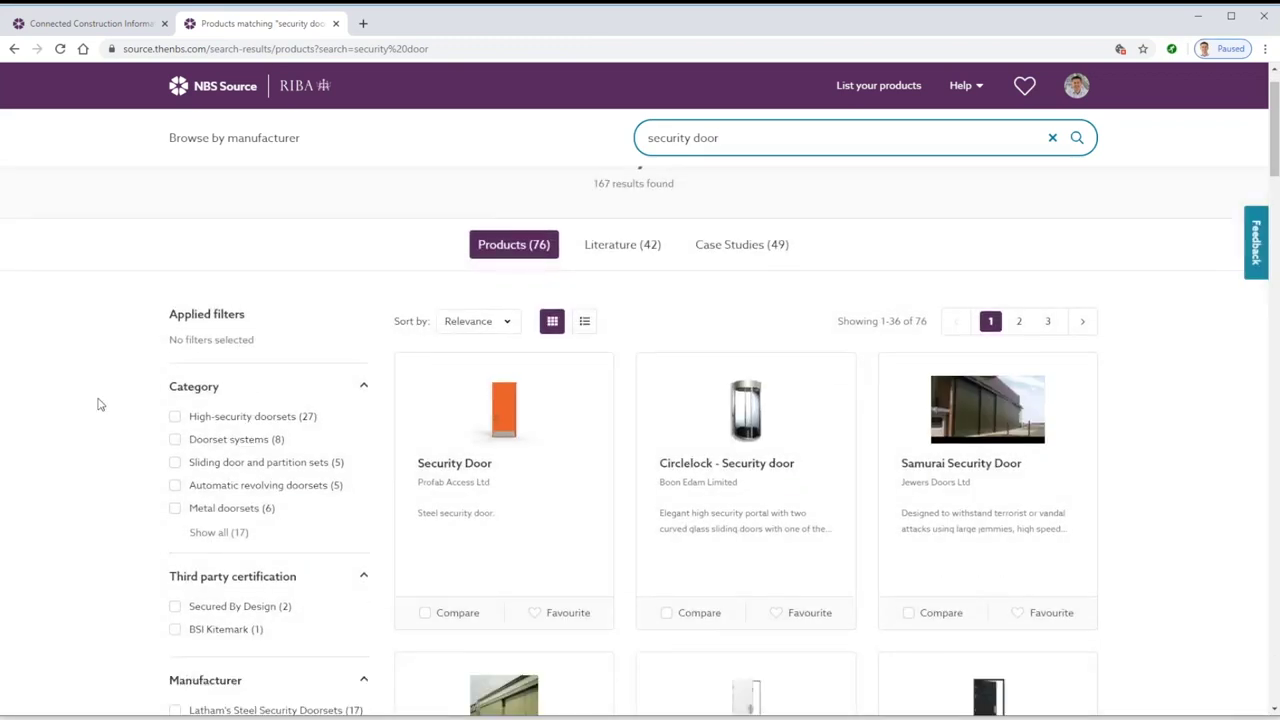
scroll(98, 404, down, 5)
click(200, 521)
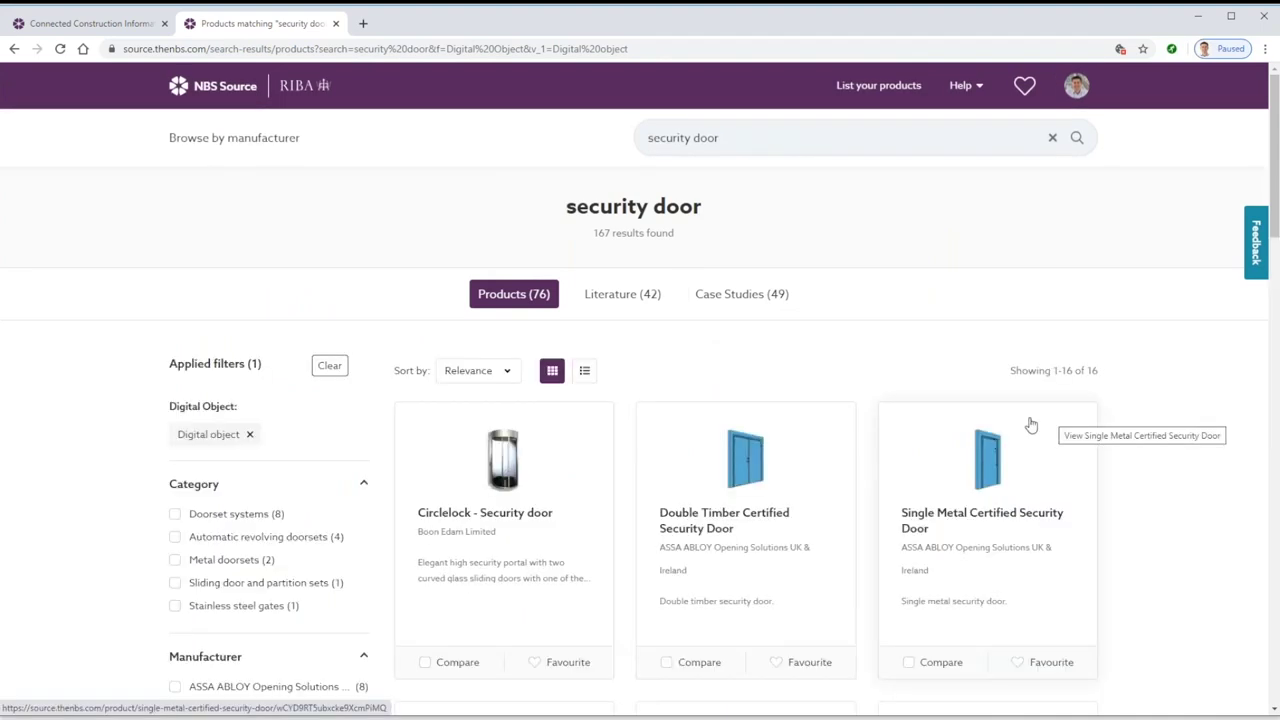
click(176, 537)
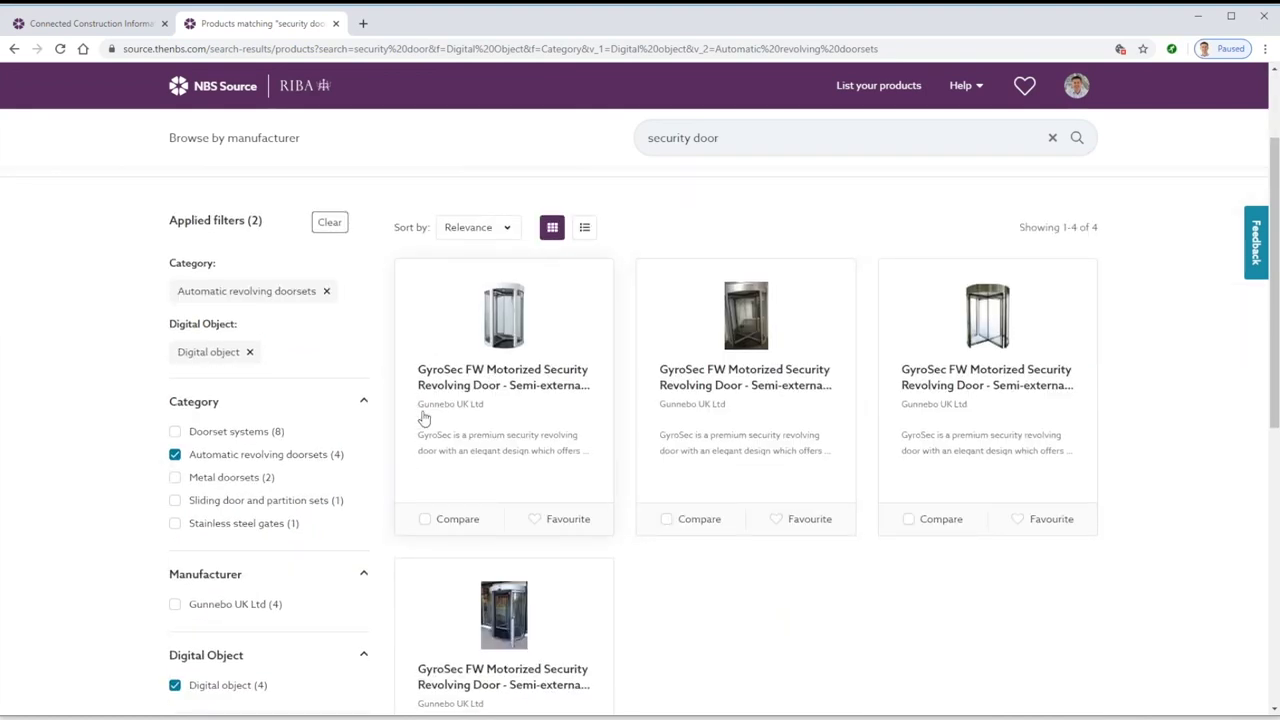
Open the GyroSec FW Motorized Security Revolving Door - Semi-external, 3 wings page and examine its application and digital objects.
click(472, 382)
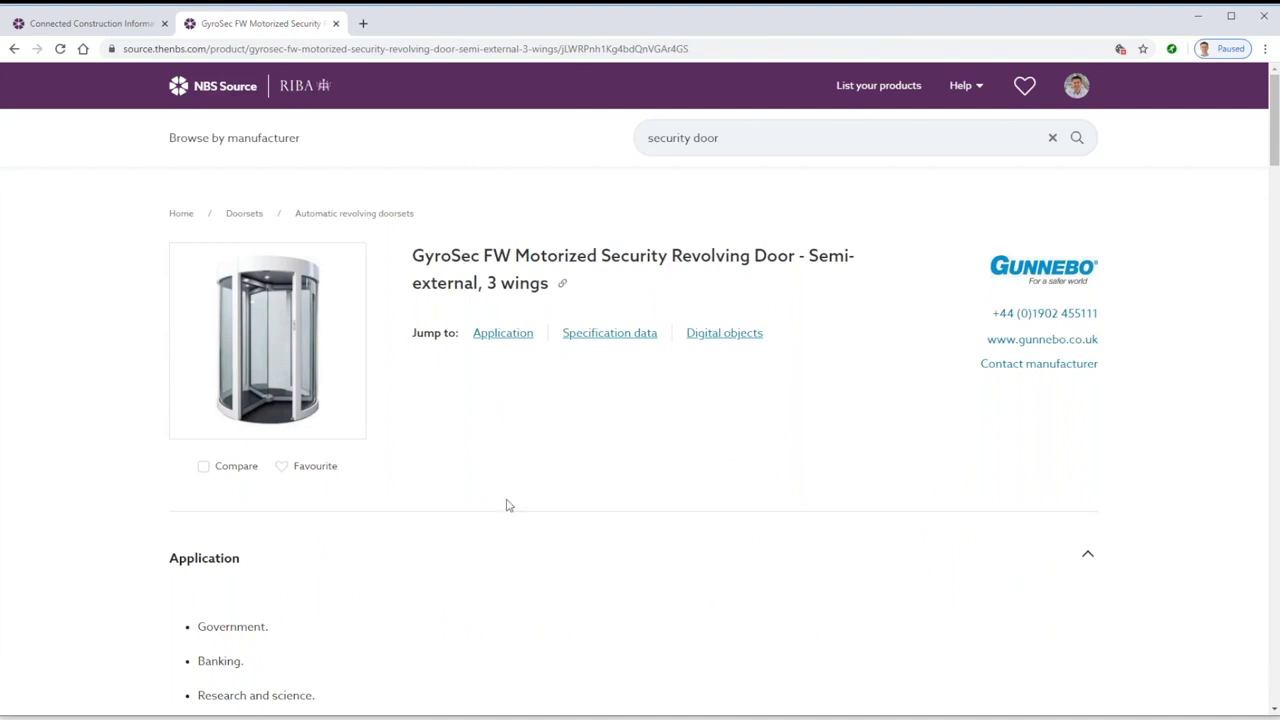
scroll(507, 505, down, 1)
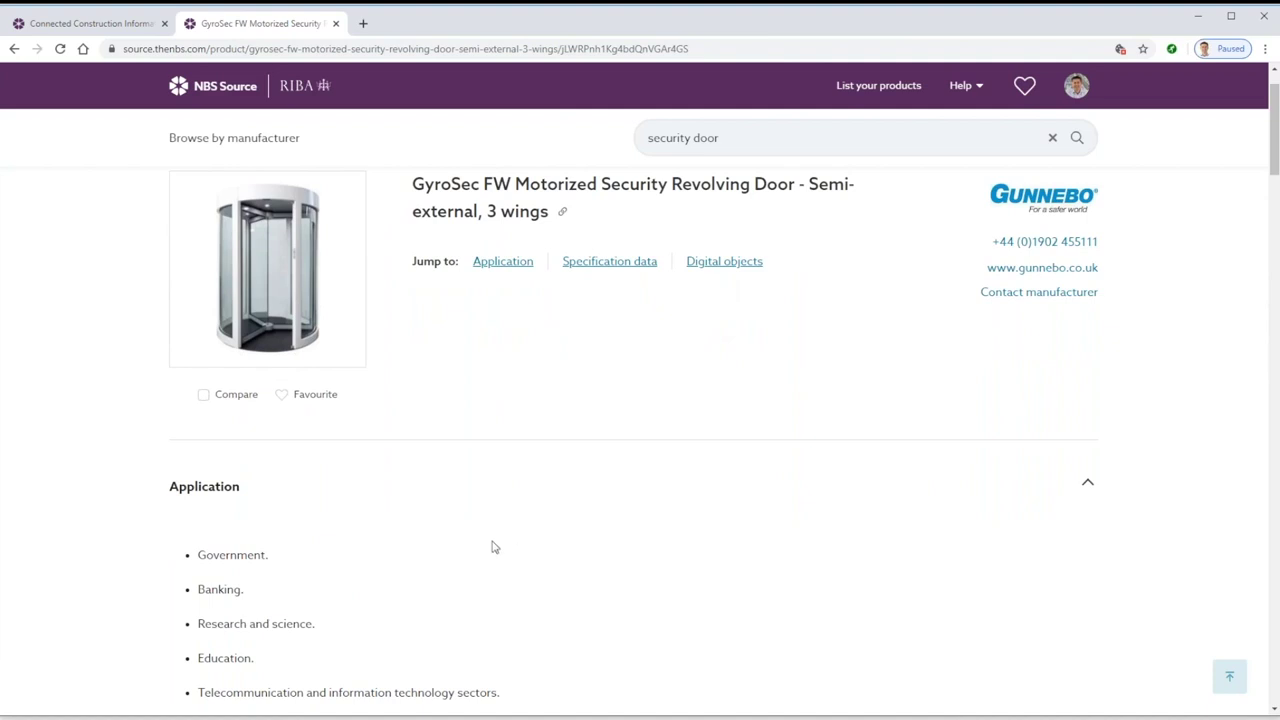
scroll(483, 546, down, 1)
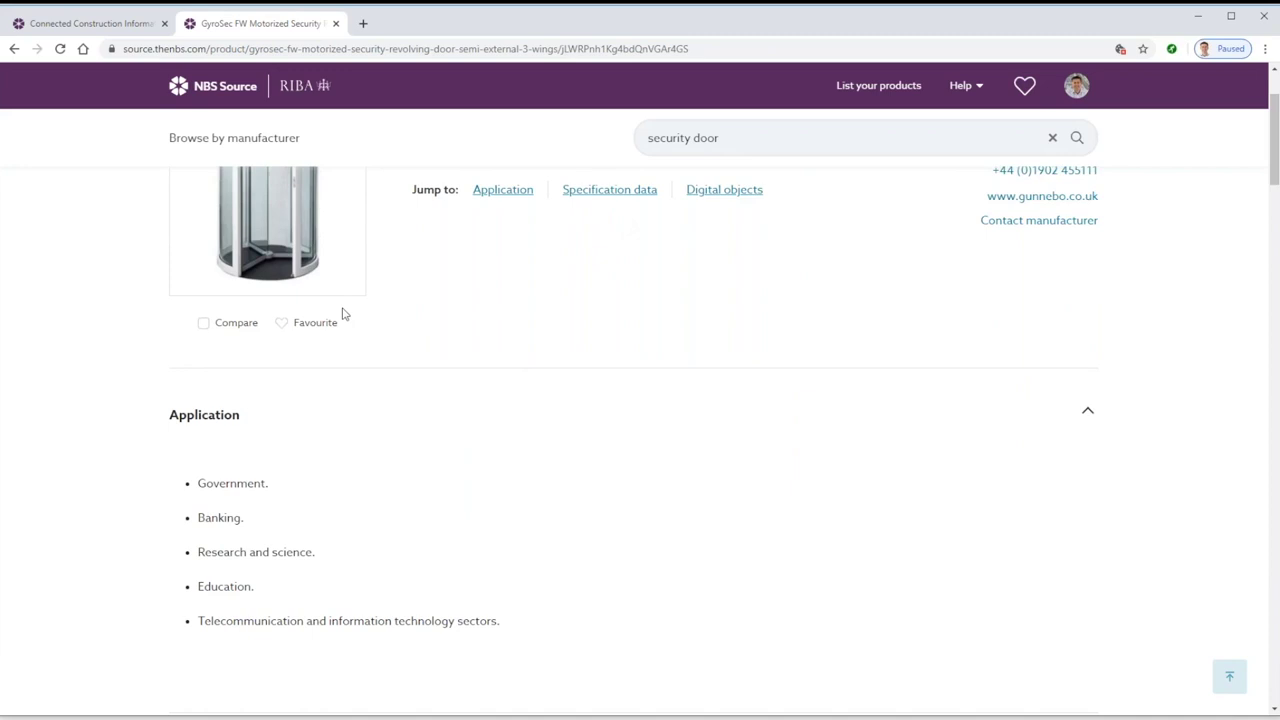
scroll(342, 314, up, 2)
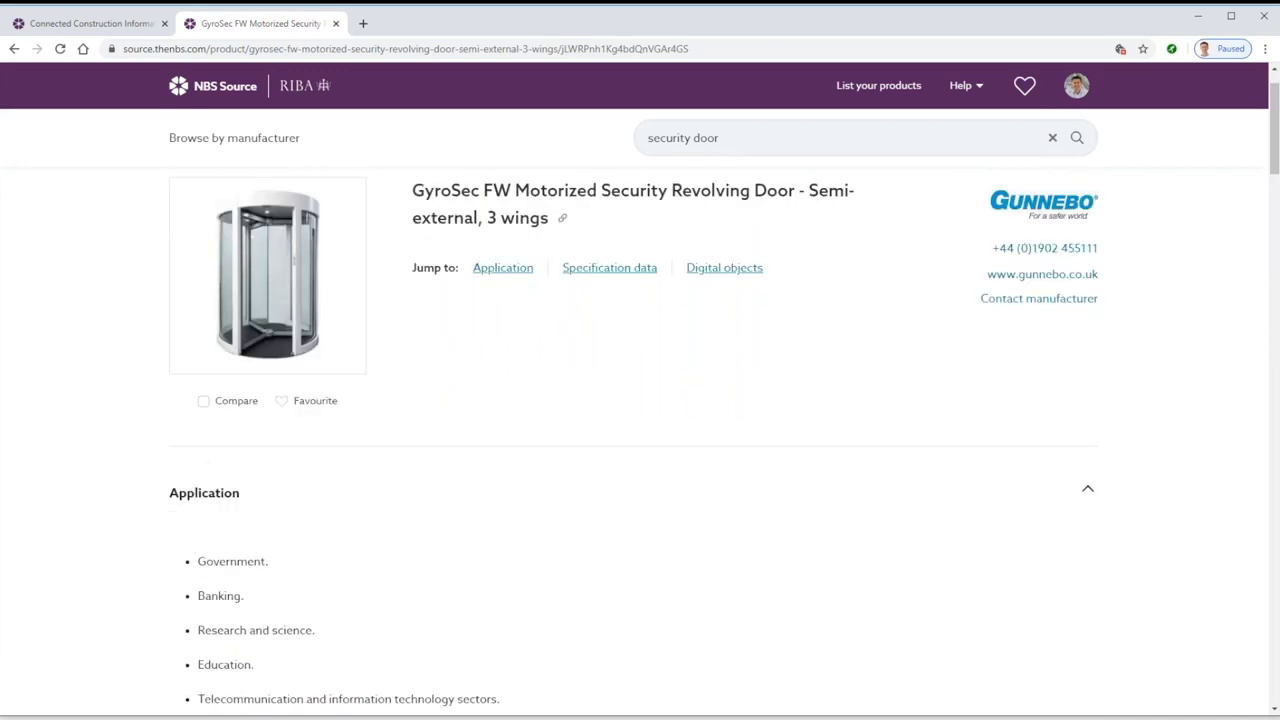
click(722, 334)
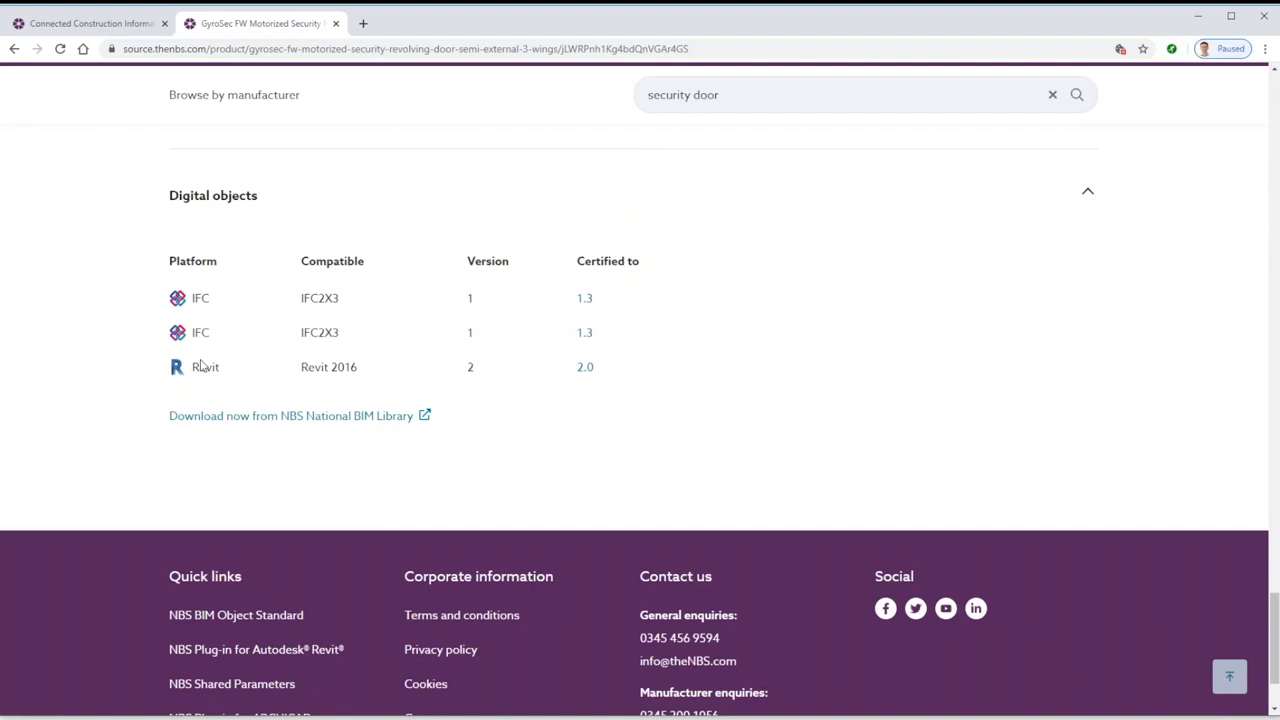
Search the product library for "waterproofing".
click(683, 94)
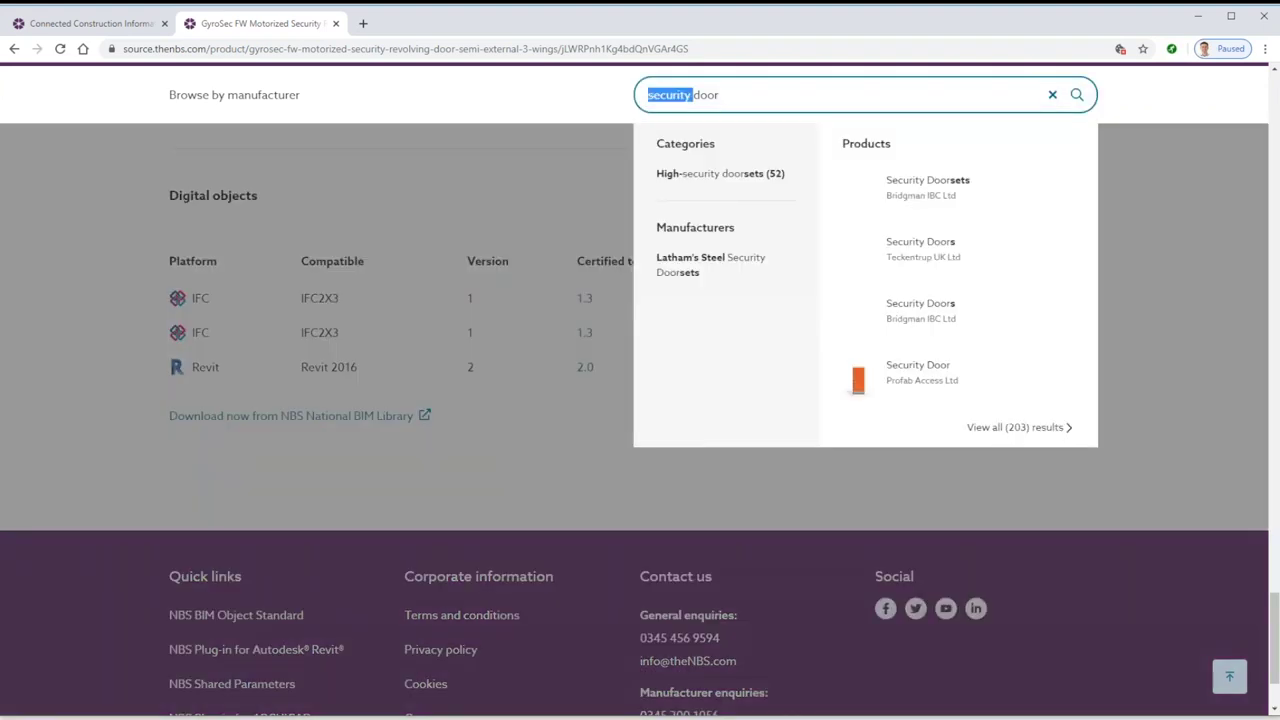
text(waterproofing)
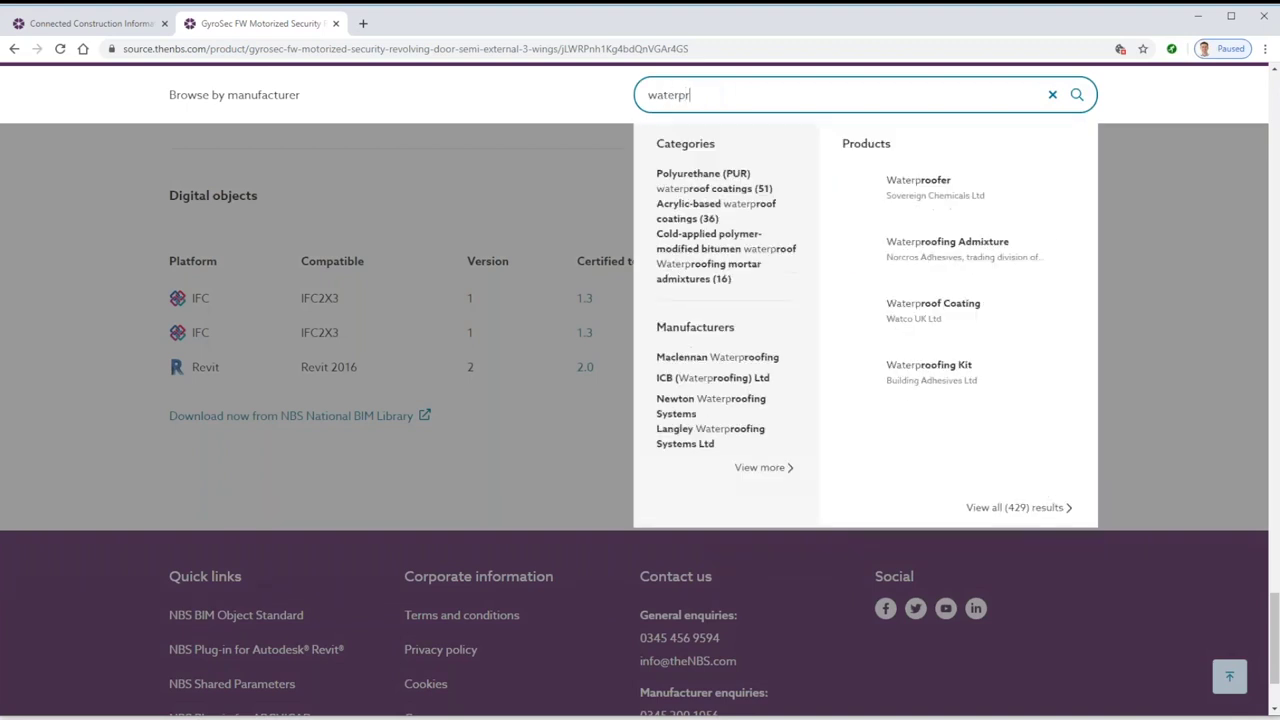
key(BackSpace)
key(BackSpace)
key(BackSpace)
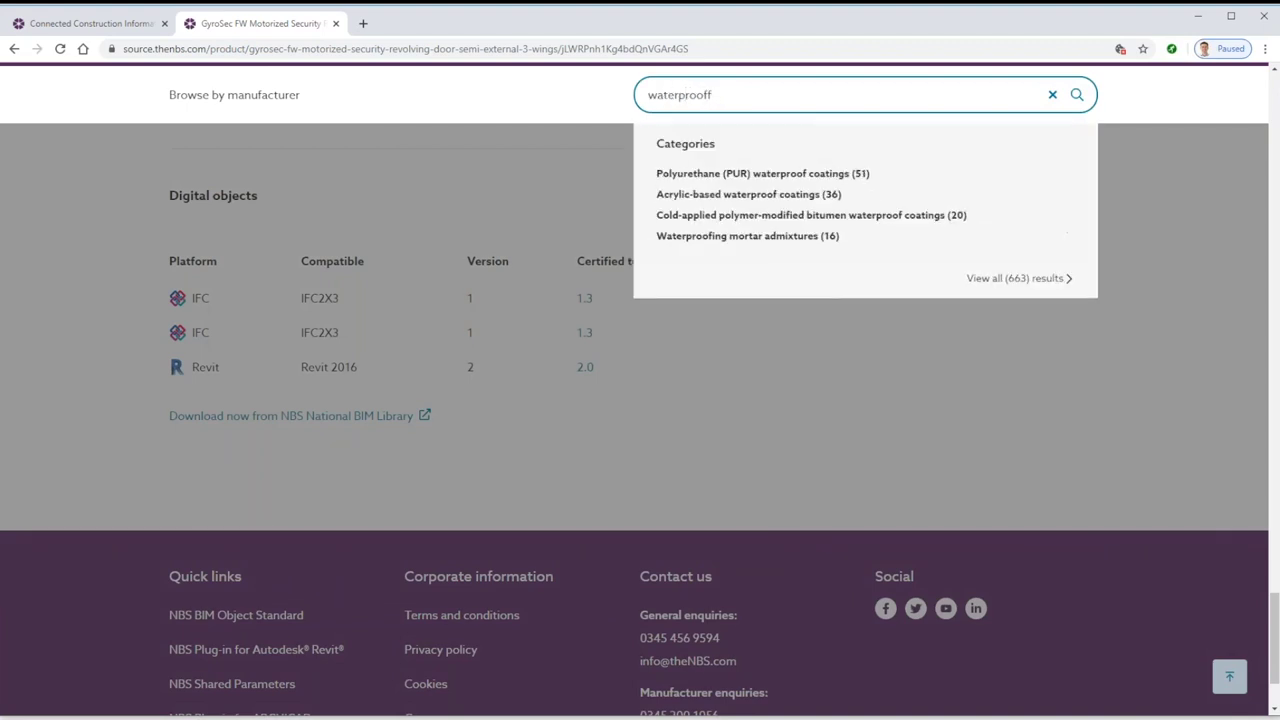
text(ing)
key(Return)
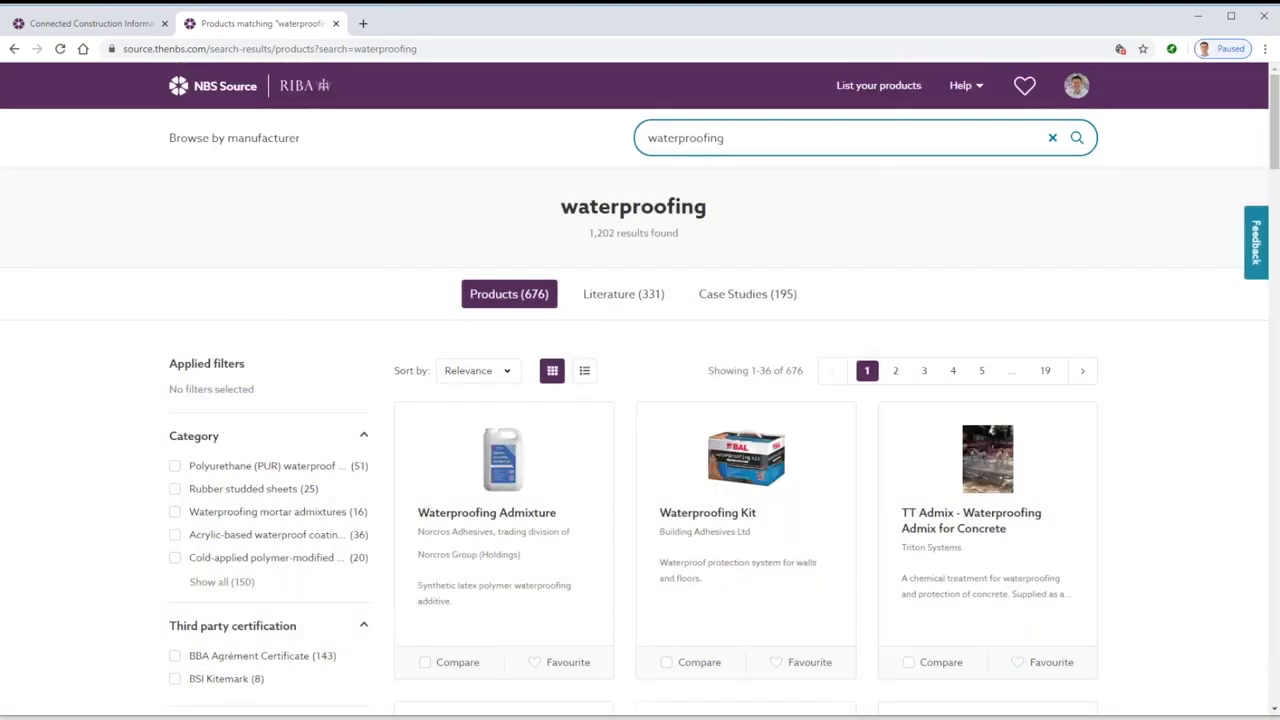
Filter the waterproofing products to the manufacturer ICB (Waterproofing) Ltd and open that manufacturer's page.
scroll(200, 560, down, 2)
click(200, 567)
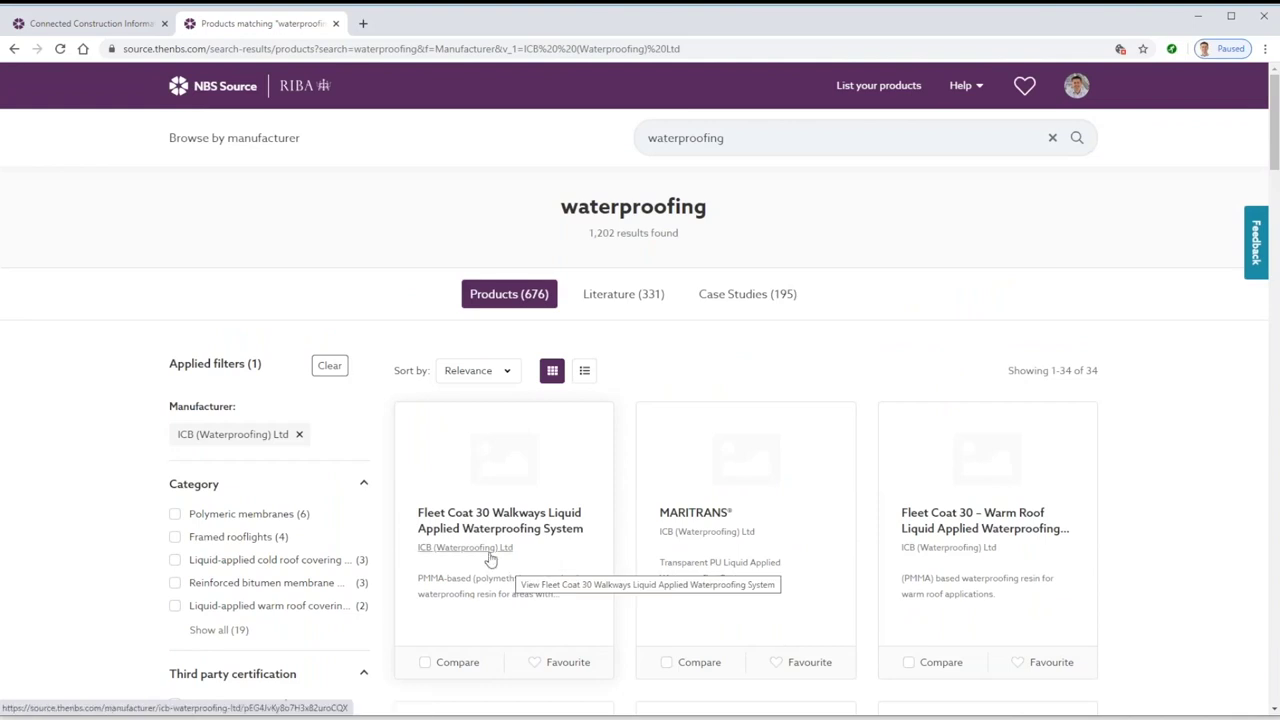
click(488, 559)
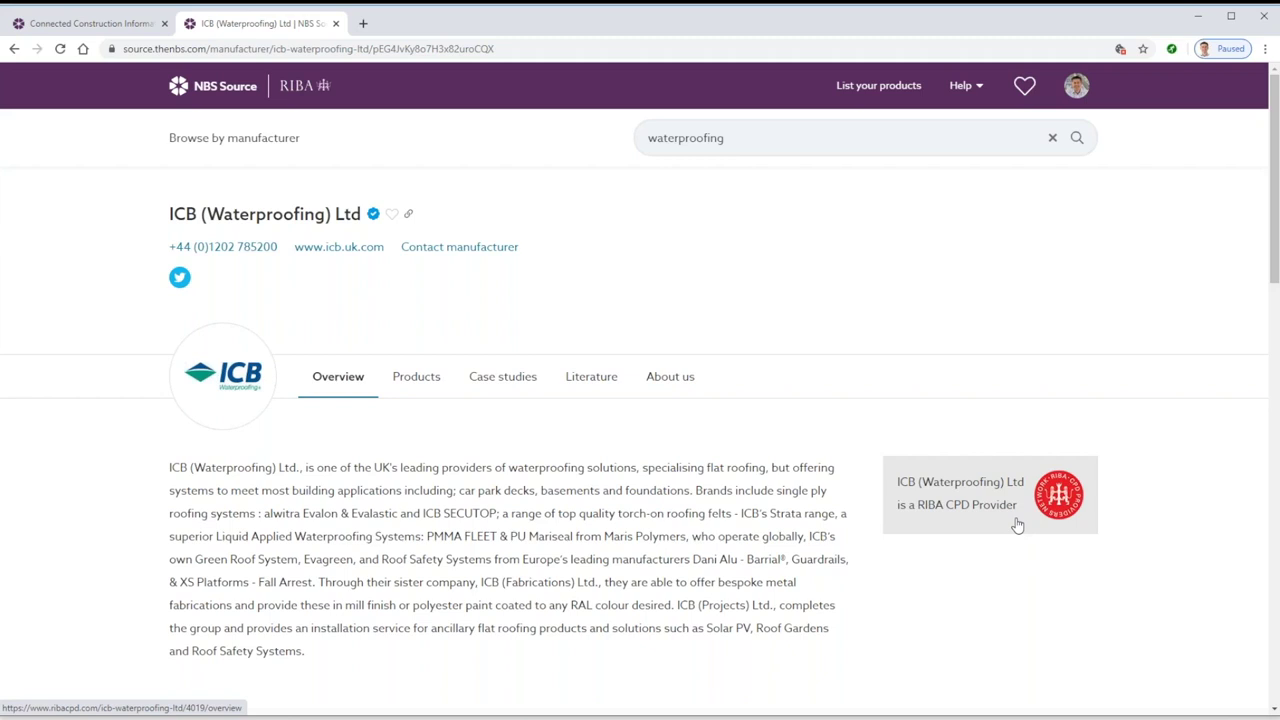
Open ICB (Waterproofing) Ltd's RIBA CPD page and read the full description of A Flexible Approach to Sustainable Roofing, including its remote delivery.
click(1017, 526)
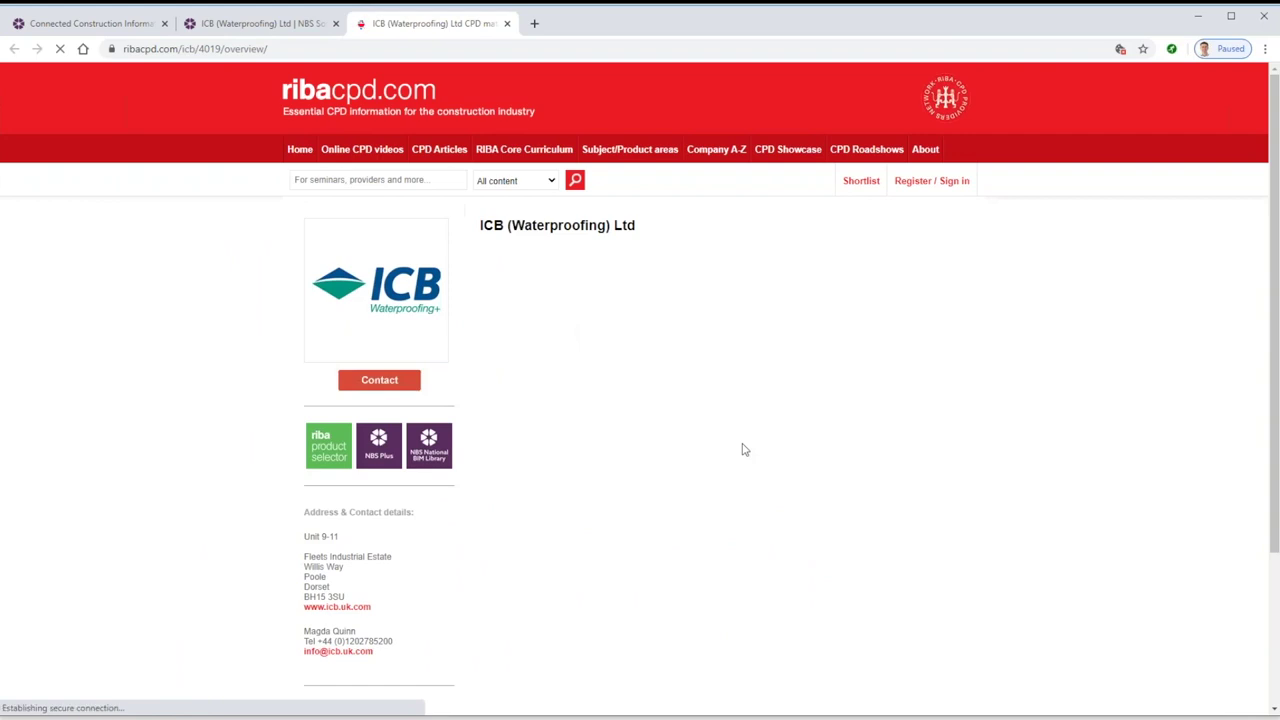
scroll(742, 450, down, 2)
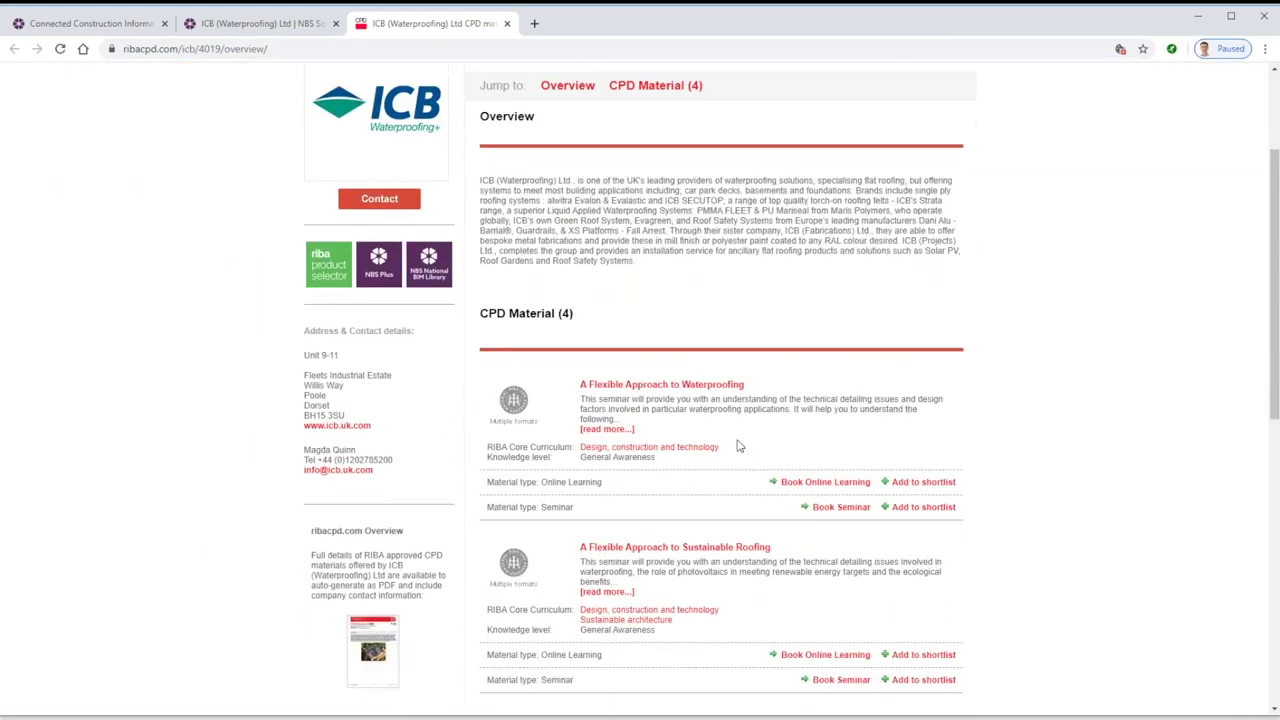
scroll(738, 446, down, 1)
click(606, 486)
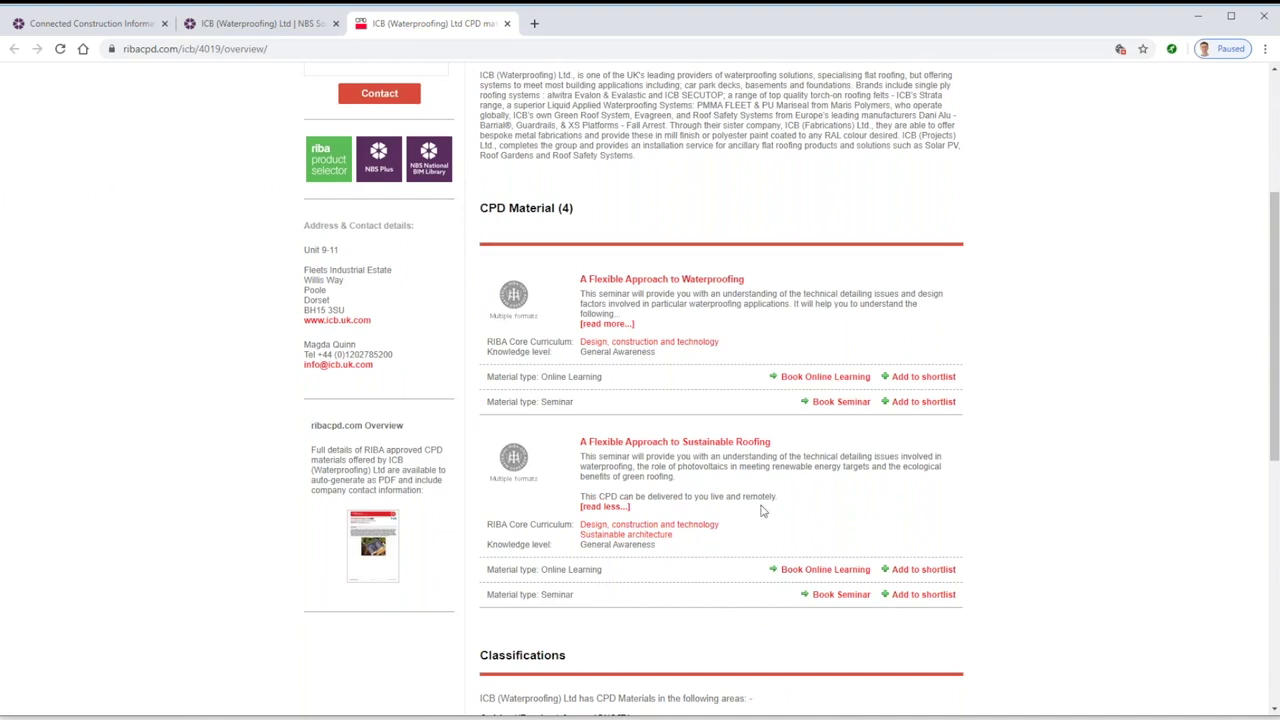
drag(598, 496, 778, 496)
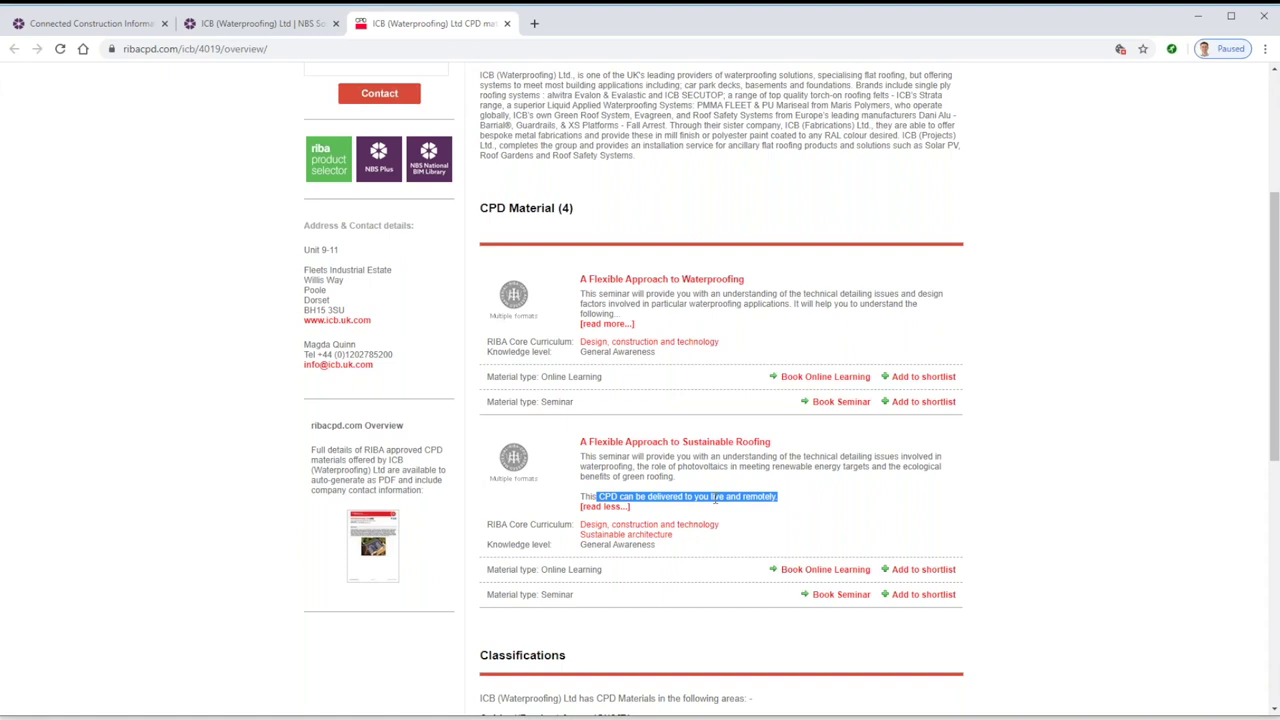
double_click(756, 497)
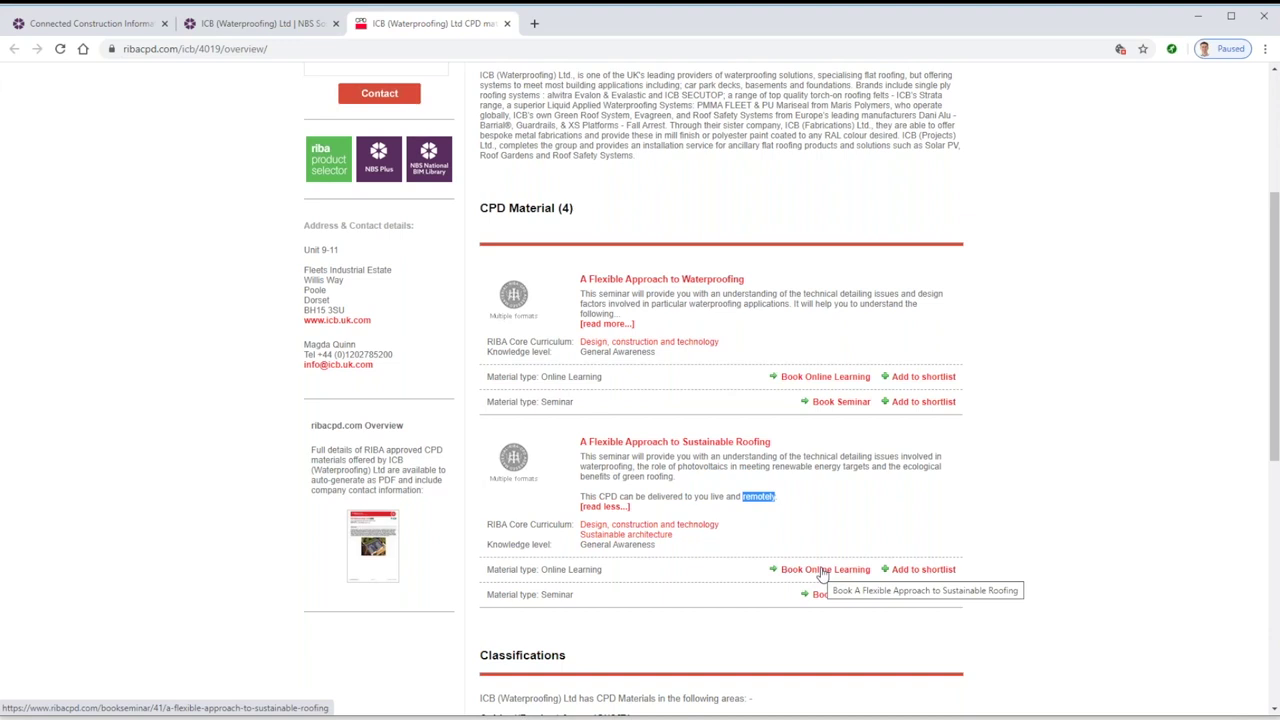
click(833, 500)
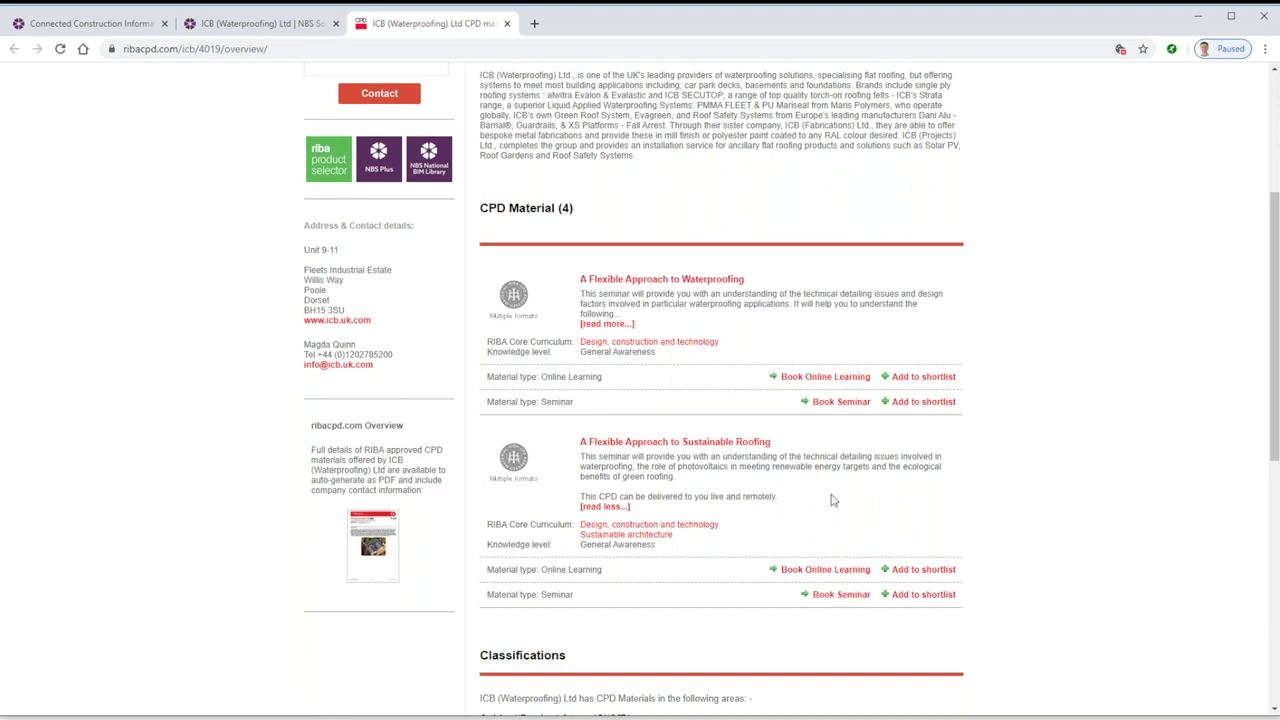
double_click(753, 498)
Return to NBS Source and view the products listed by ICB (Waterproofing) Ltd.
click(220, 30)
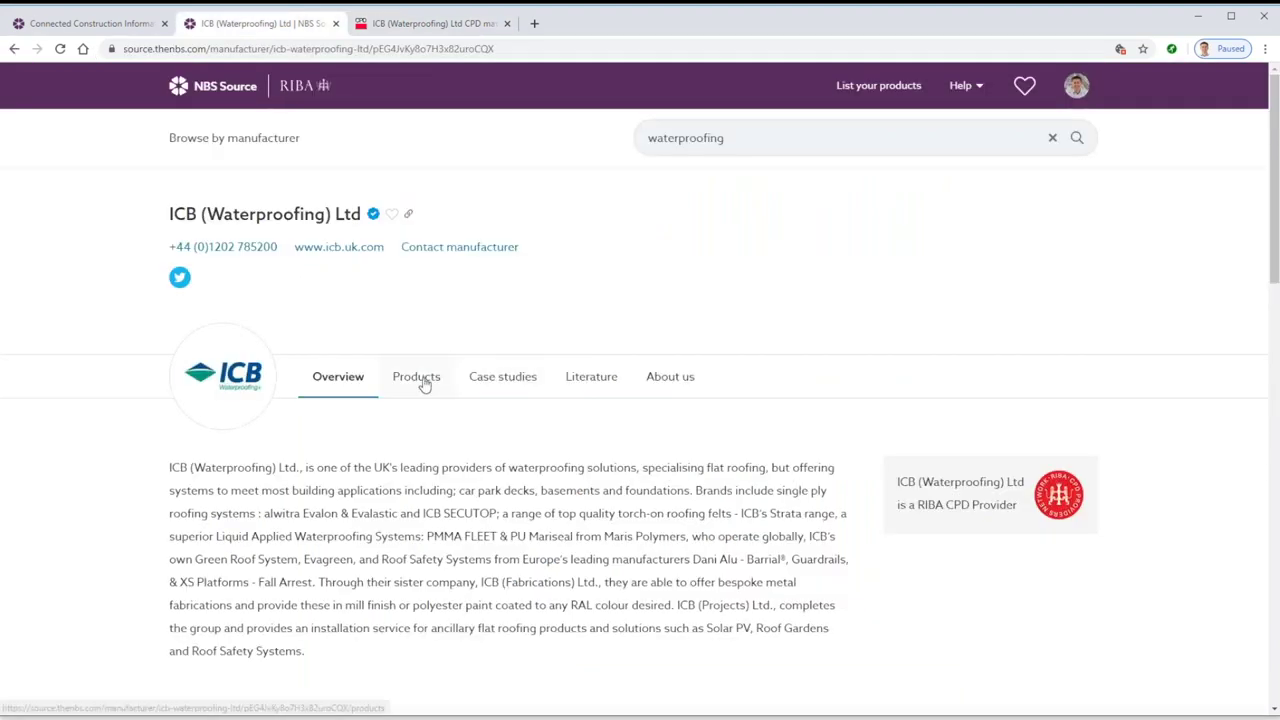
click(424, 385)
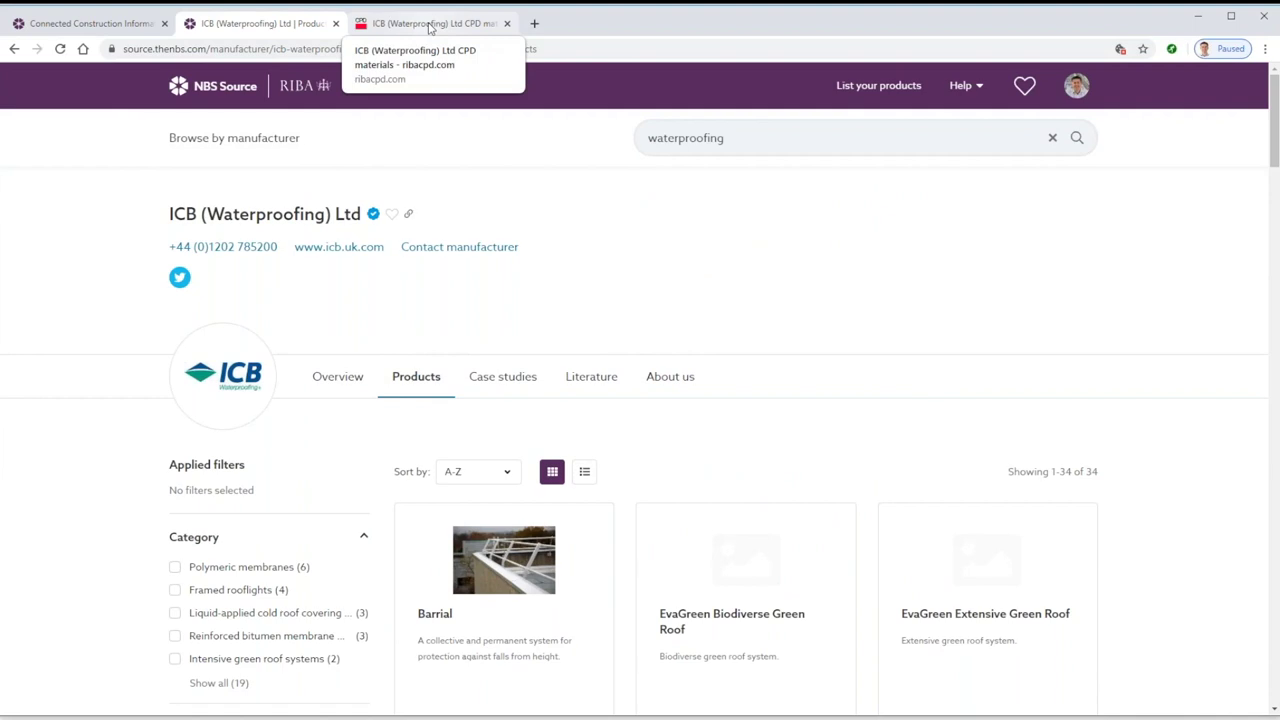
click(90, 23)
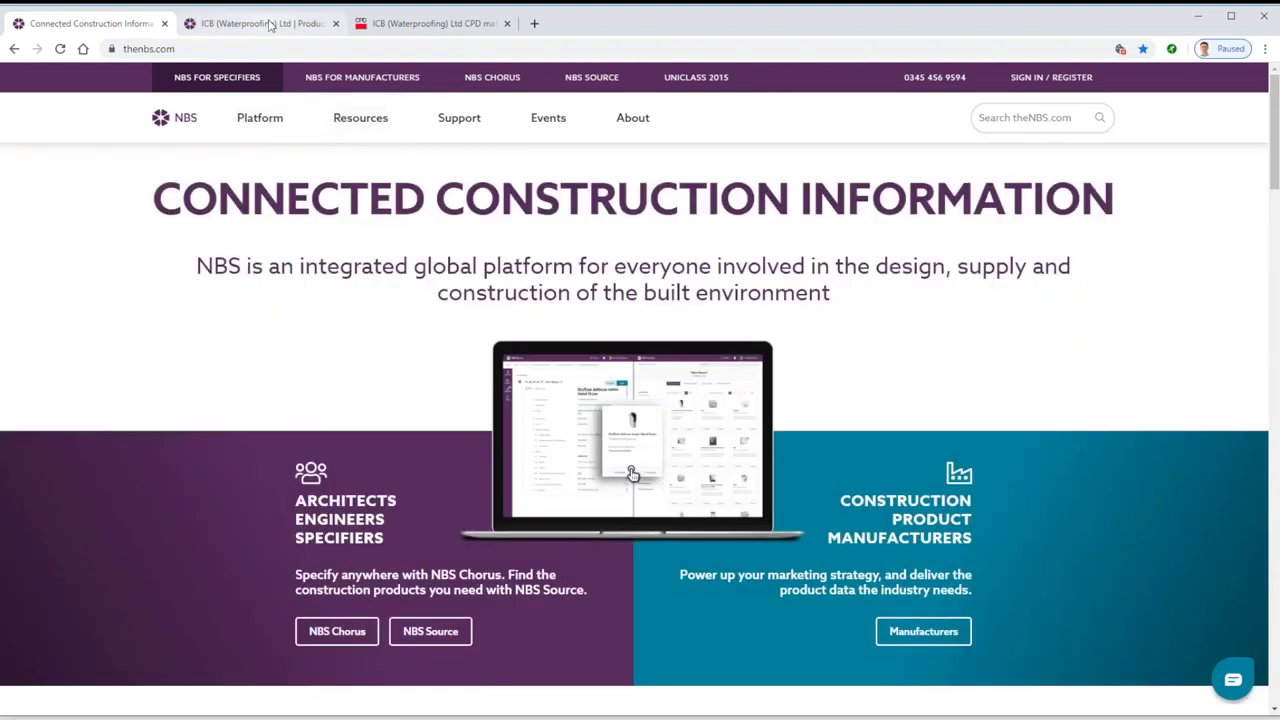
click(269, 25)
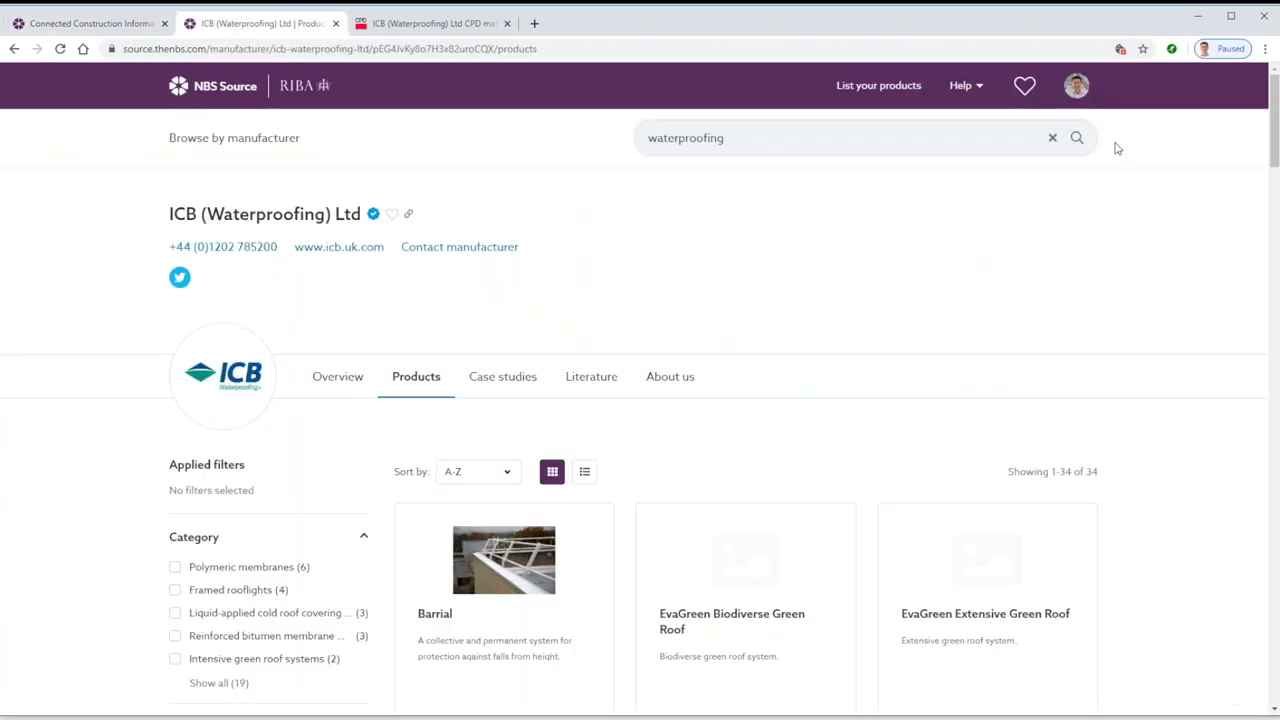
Open the saved favourites and look through the favourite case studies.
click(1084, 92)
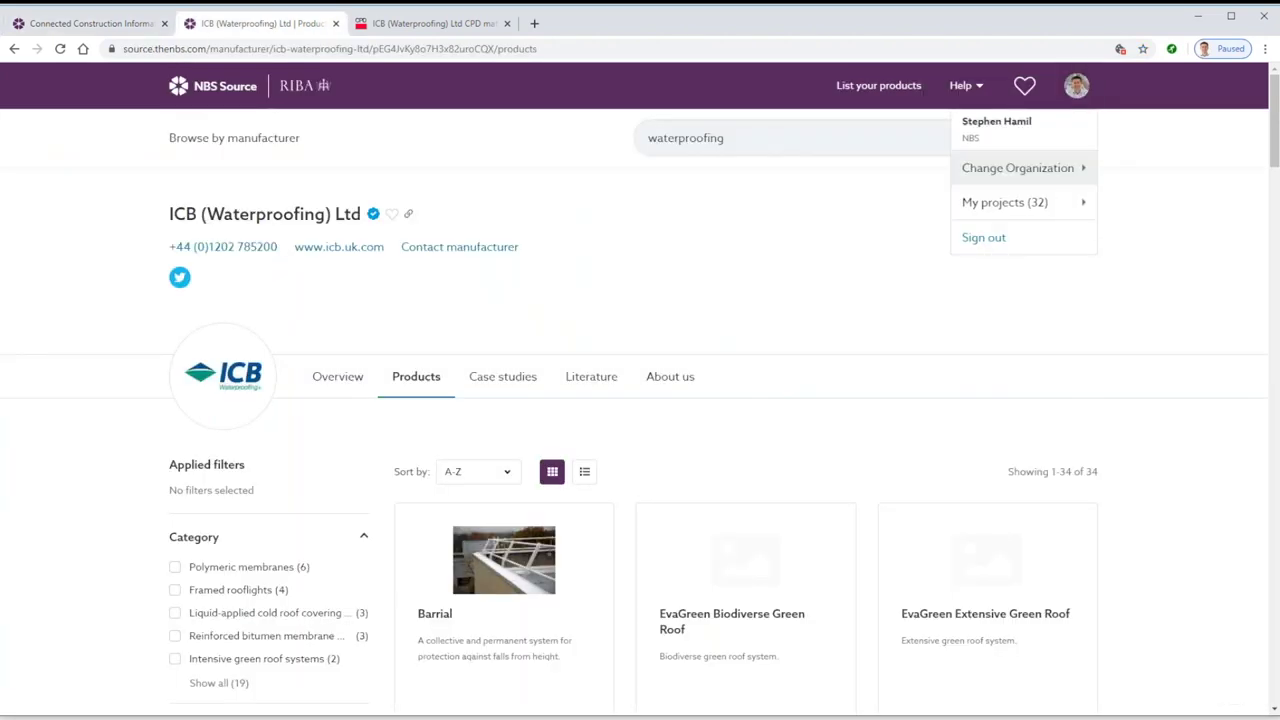
click(1030, 90)
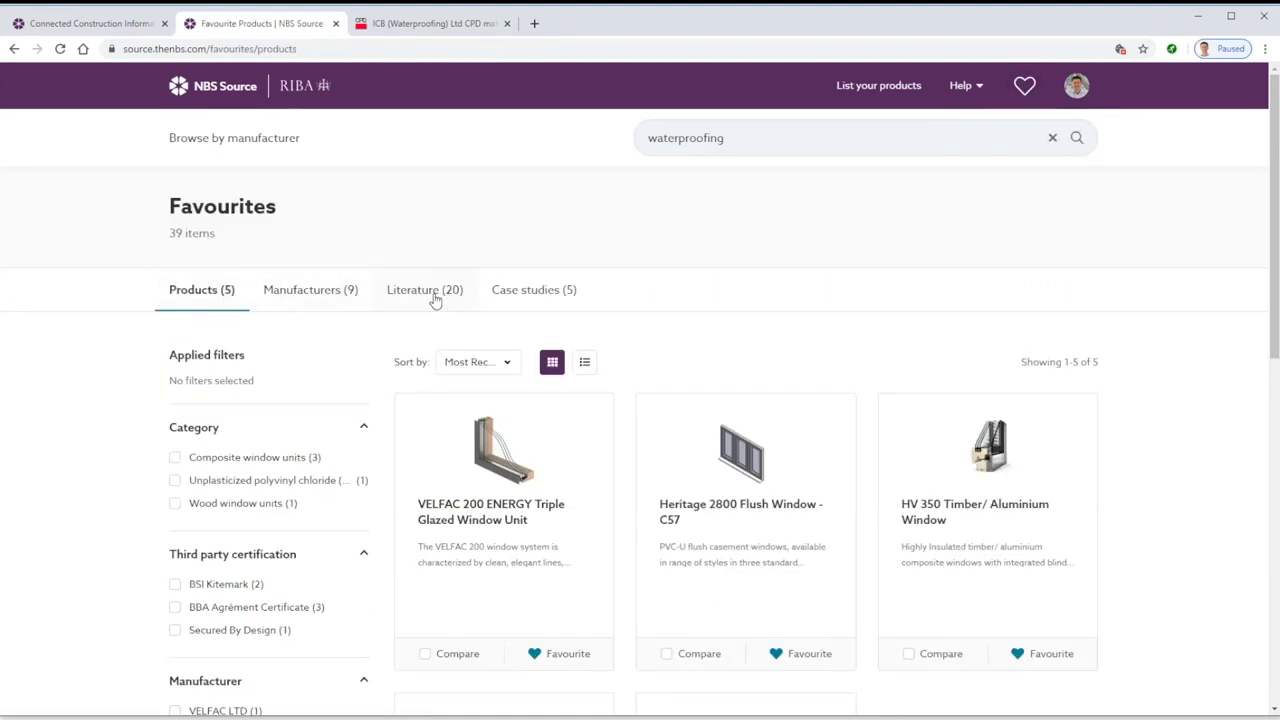
click(551, 289)
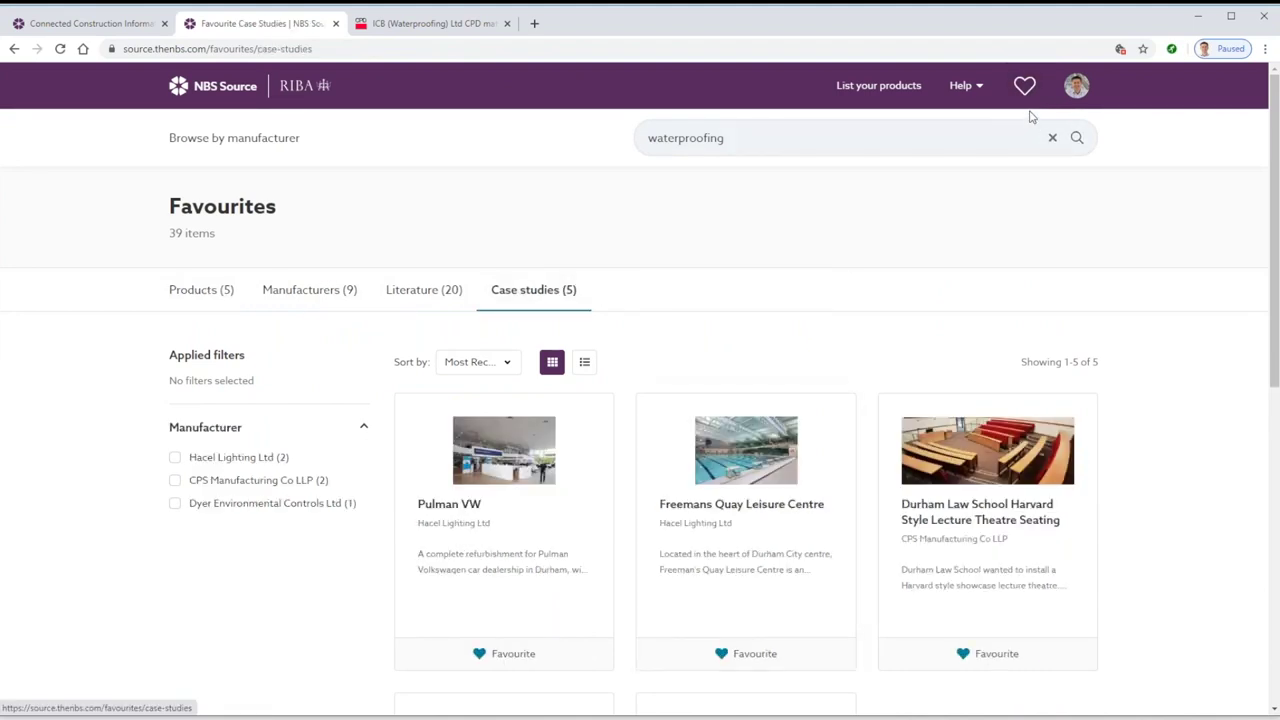
scroll(1014, 260, down, 2)
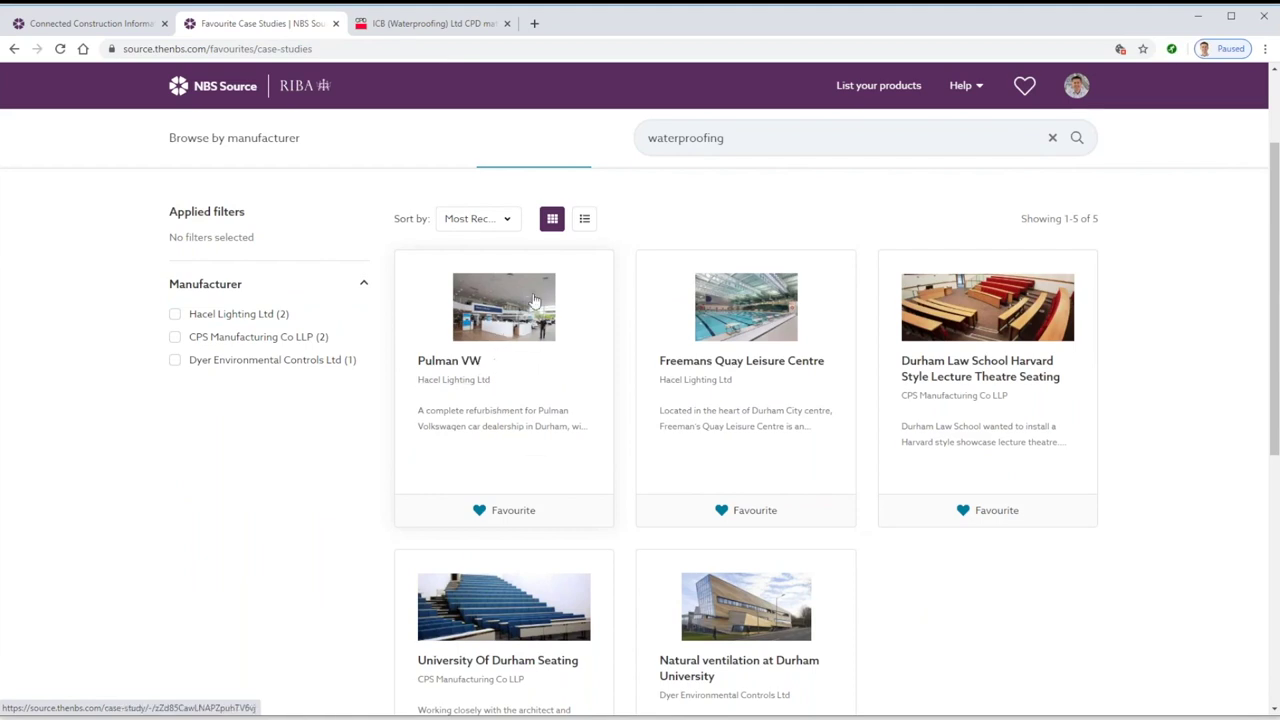
Find the Lakeside Restaurant (NBS-03) project among the account's own projects and open it in NBS Chorus.
click(1076, 85)
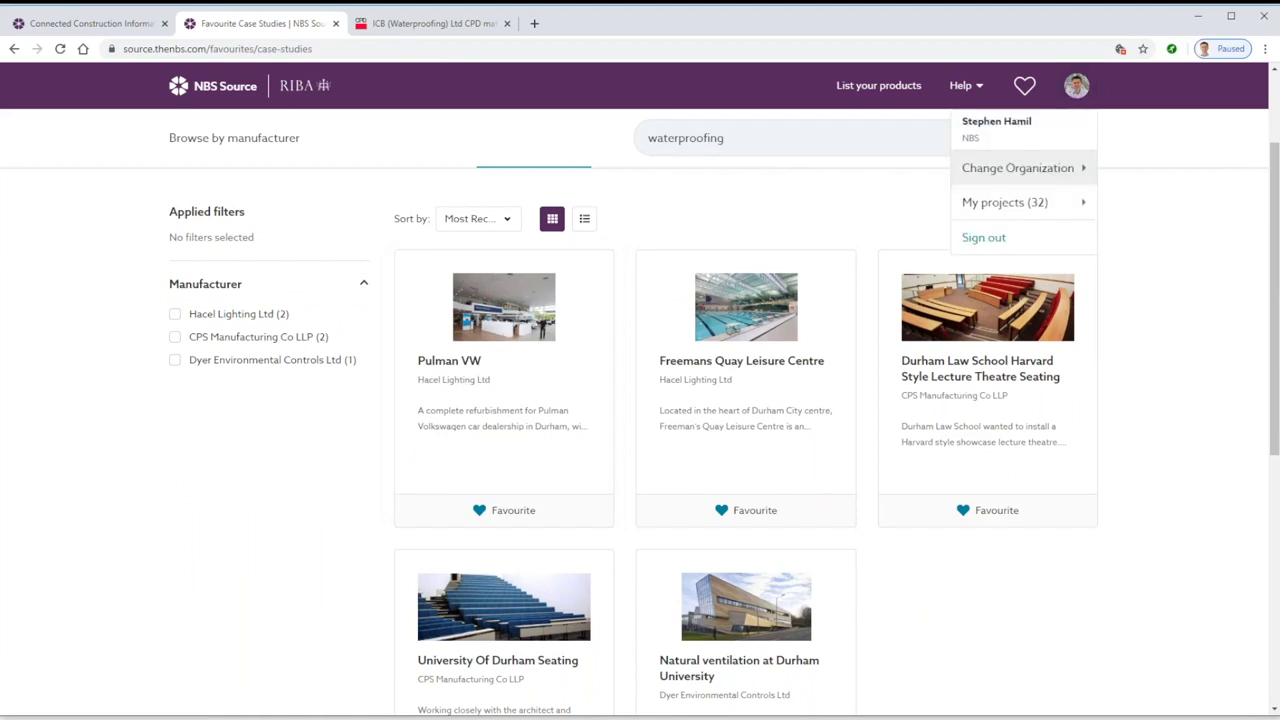
mouse_move(1040, 202)
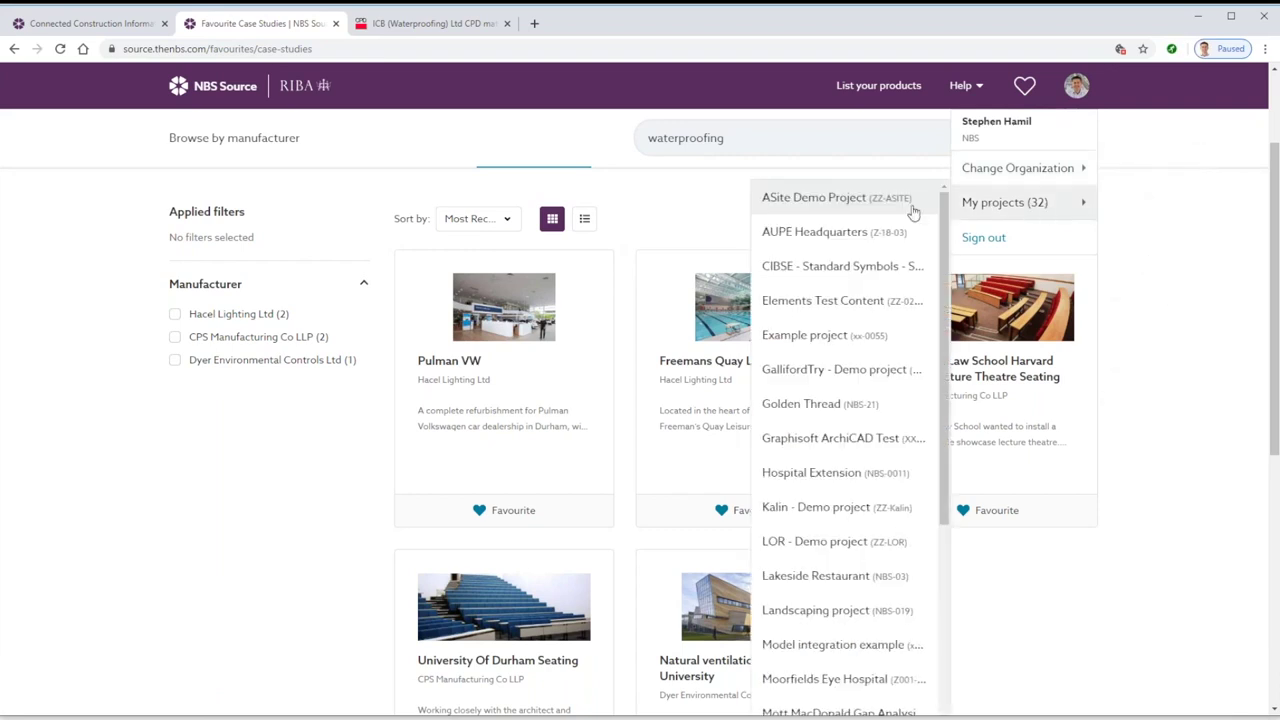
scroll(852, 377, down, 3)
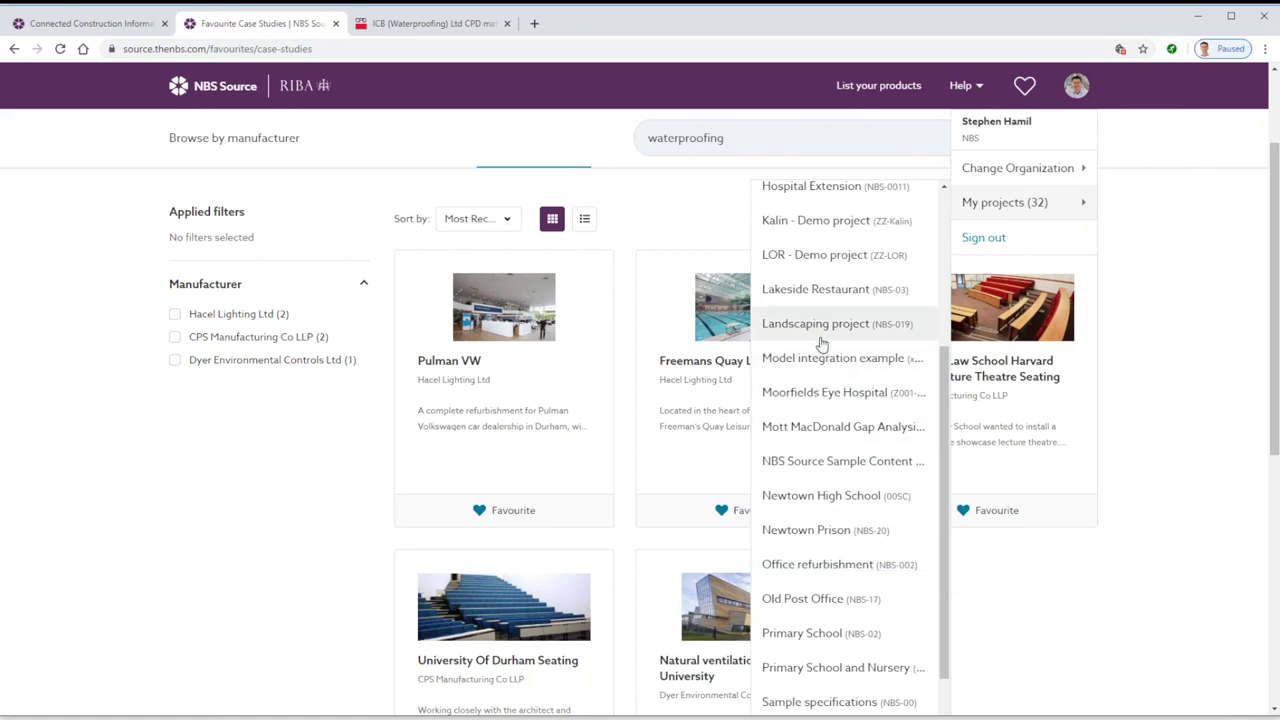
click(819, 292)
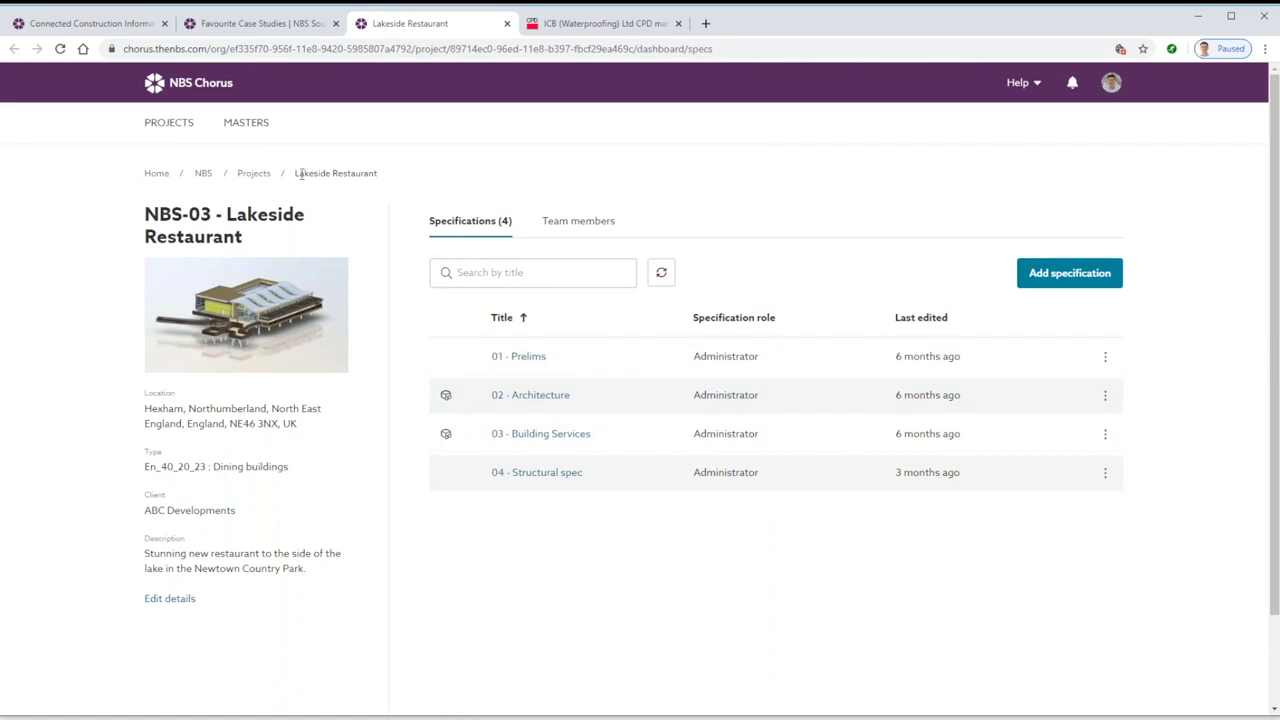
In the Office refurbishment project, create a specification titled "Test spec" using the UK - Uniclass 2015 Work Sections content set.
click(253, 173)
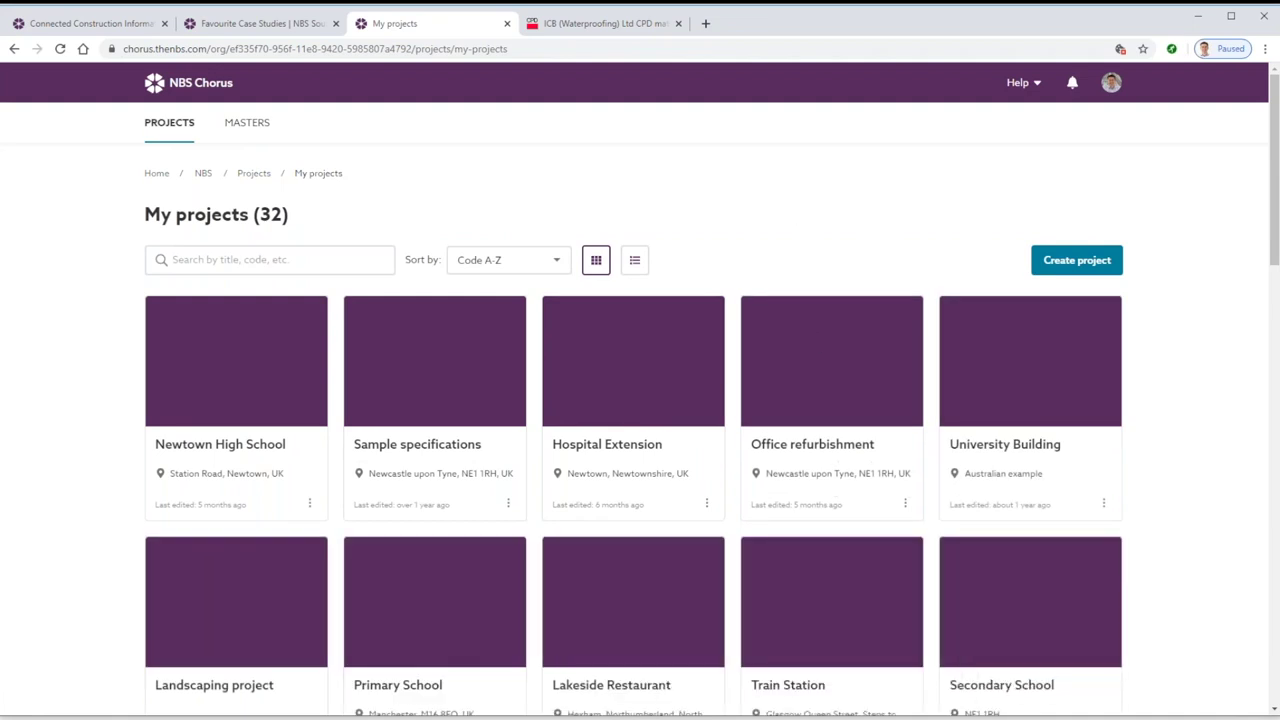
click(800, 352)
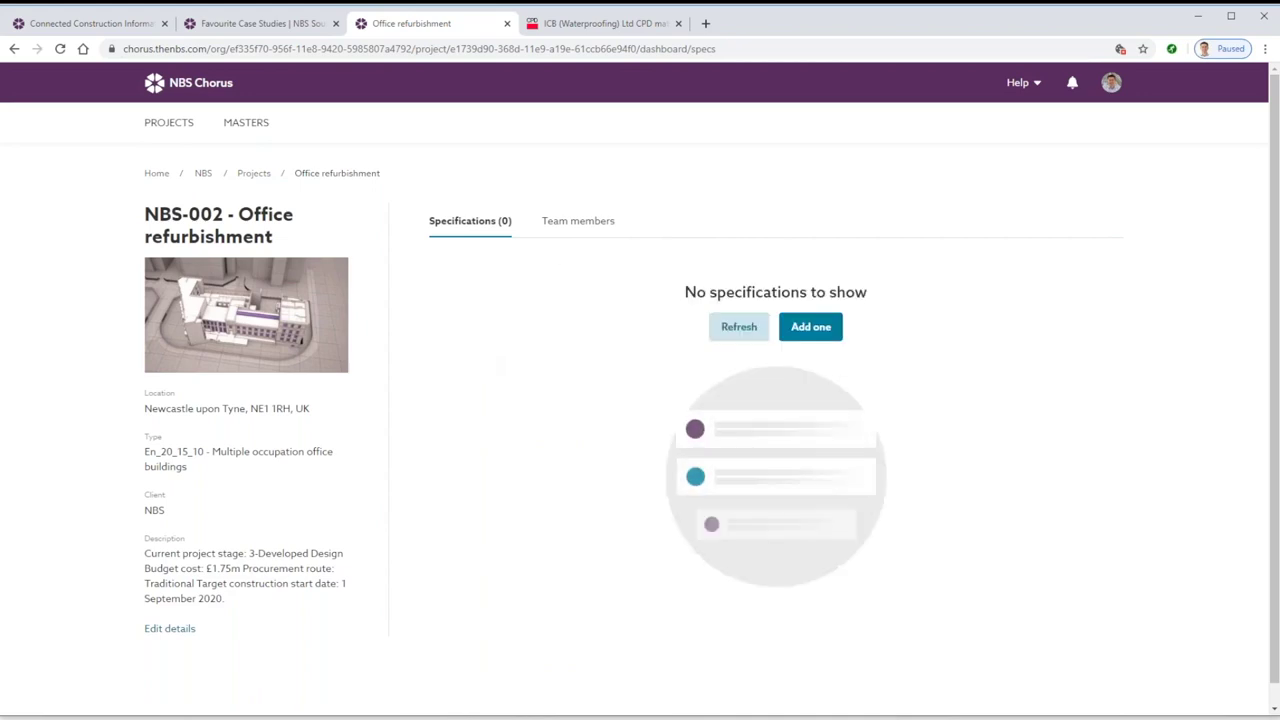
click(810, 326)
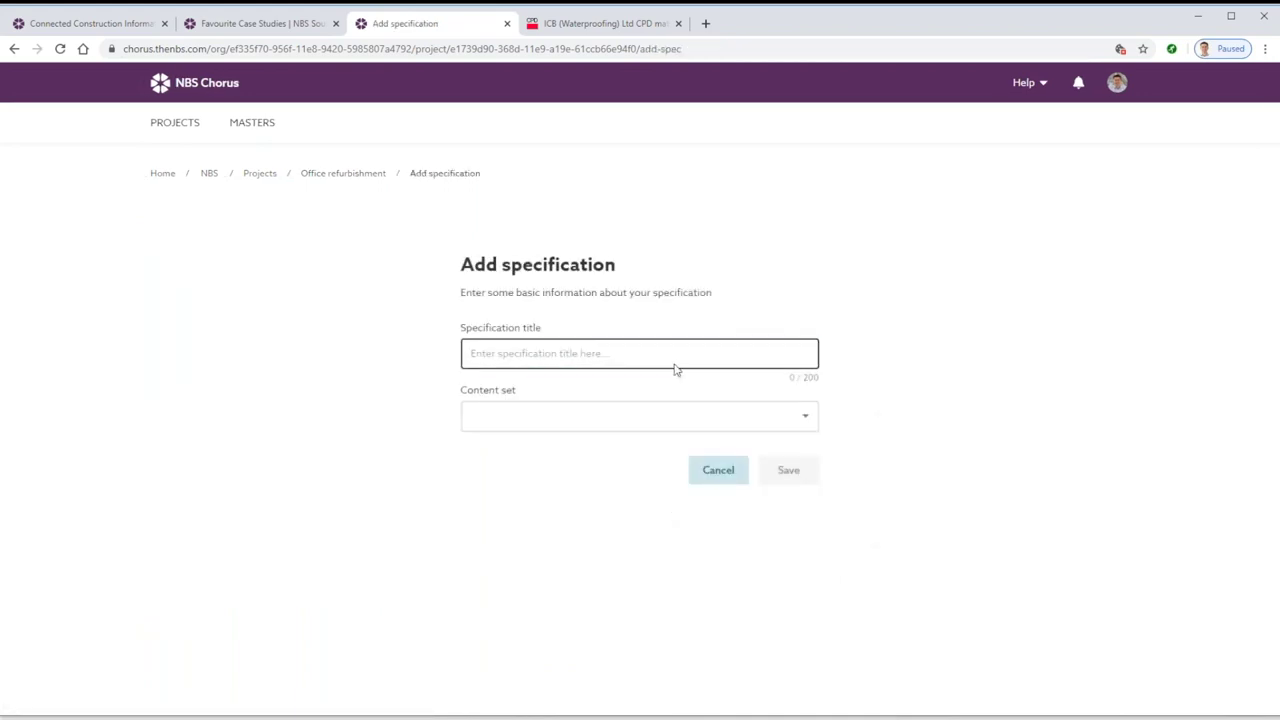
text(Test spec)
click(624, 405)
scroll(590, 500, down, 3)
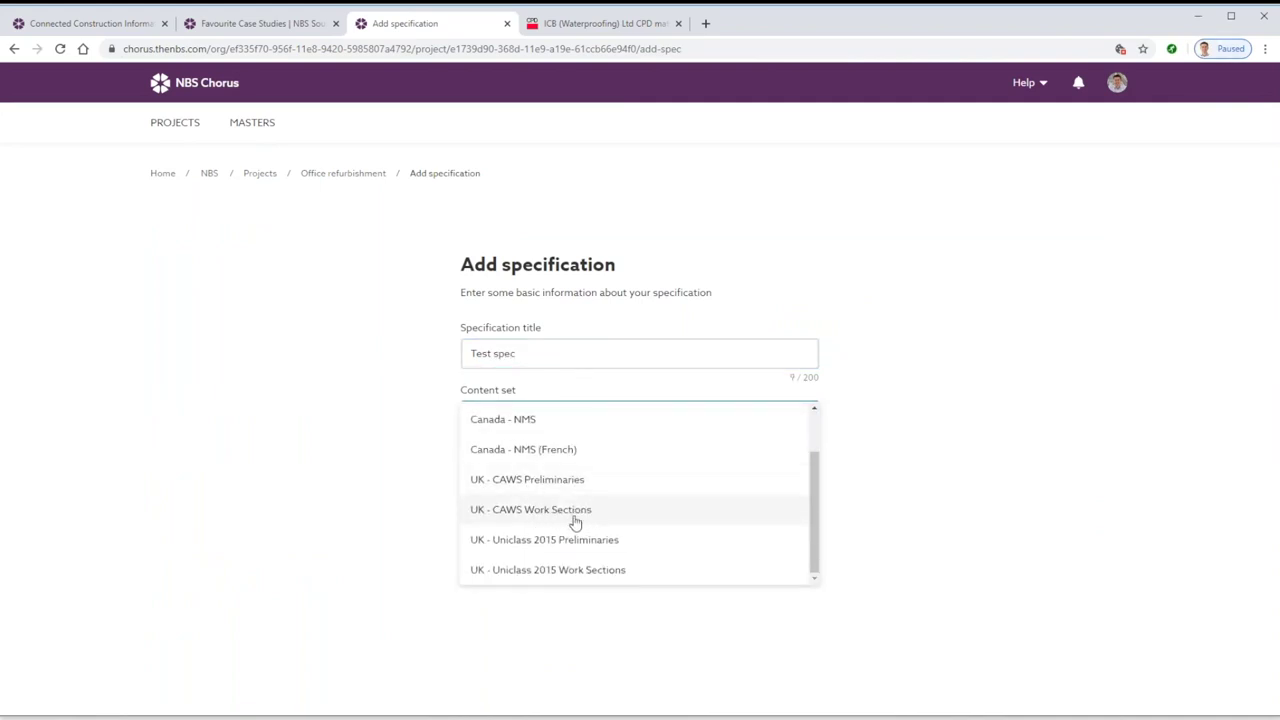
click(553, 570)
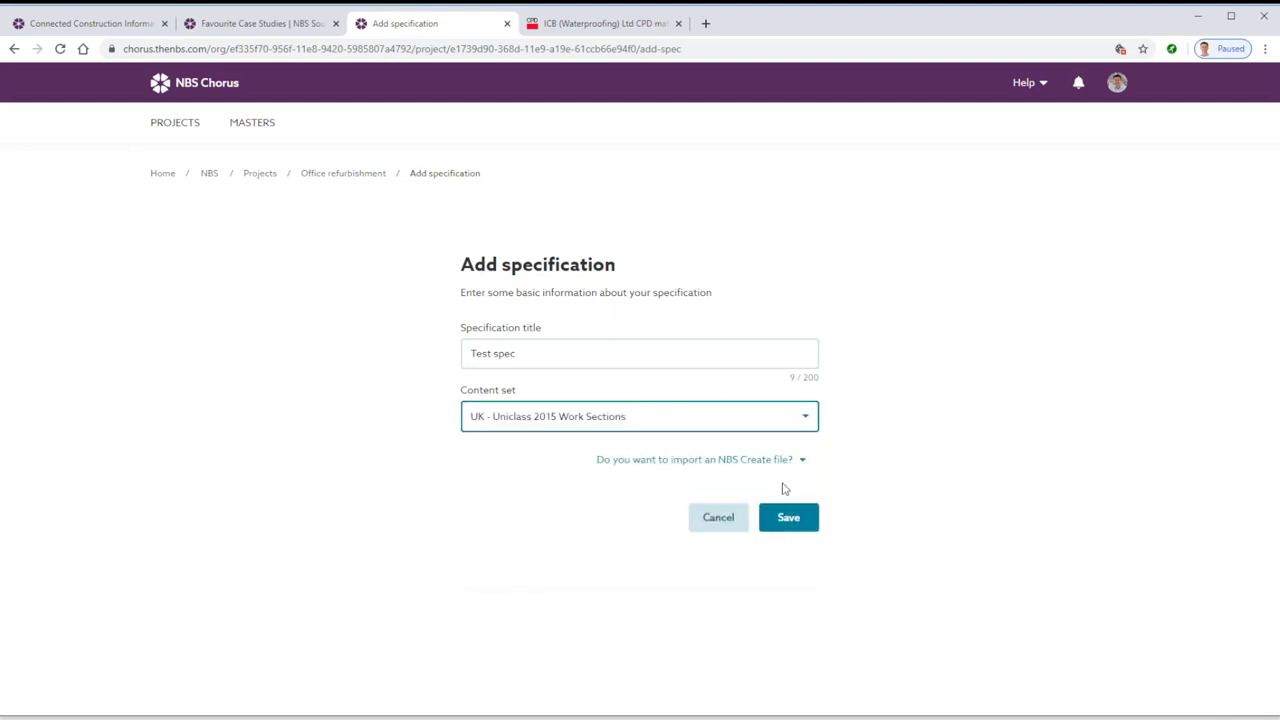
click(789, 517)
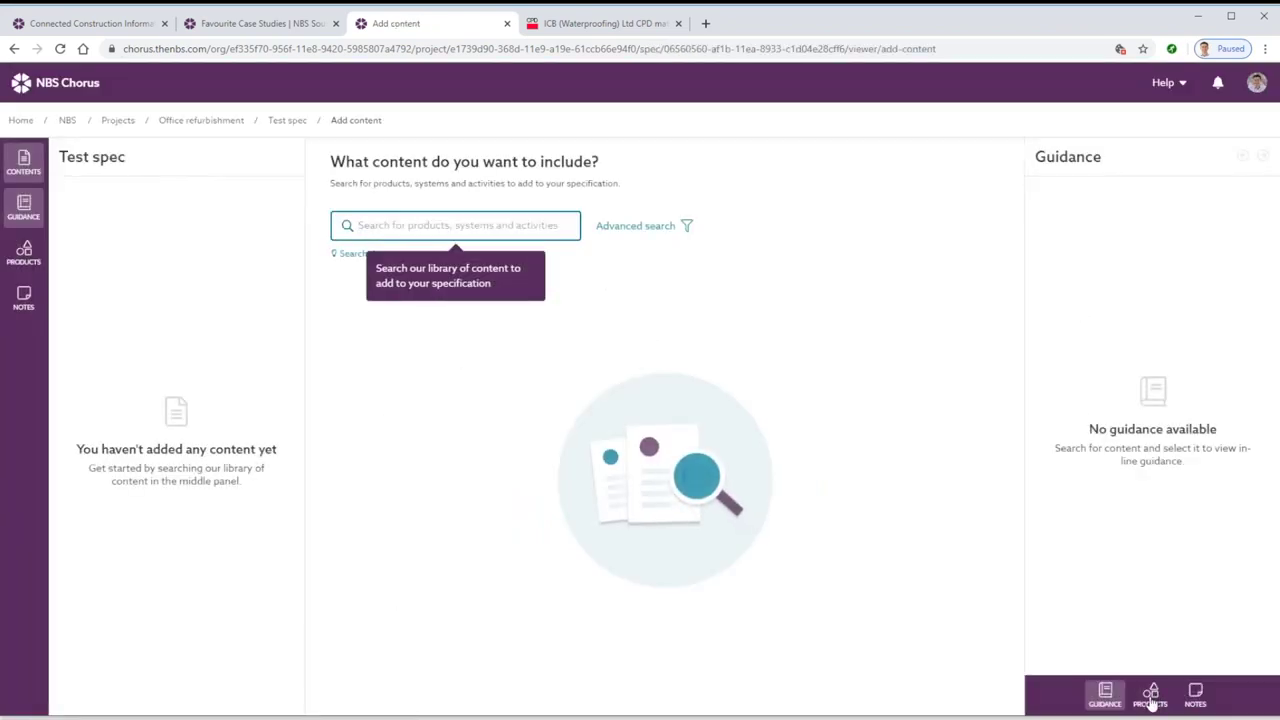
Search the content library for "partition system" and add Gypsum board partition systems (Ss_25_10_30_35) to the specification.
text(partition system)
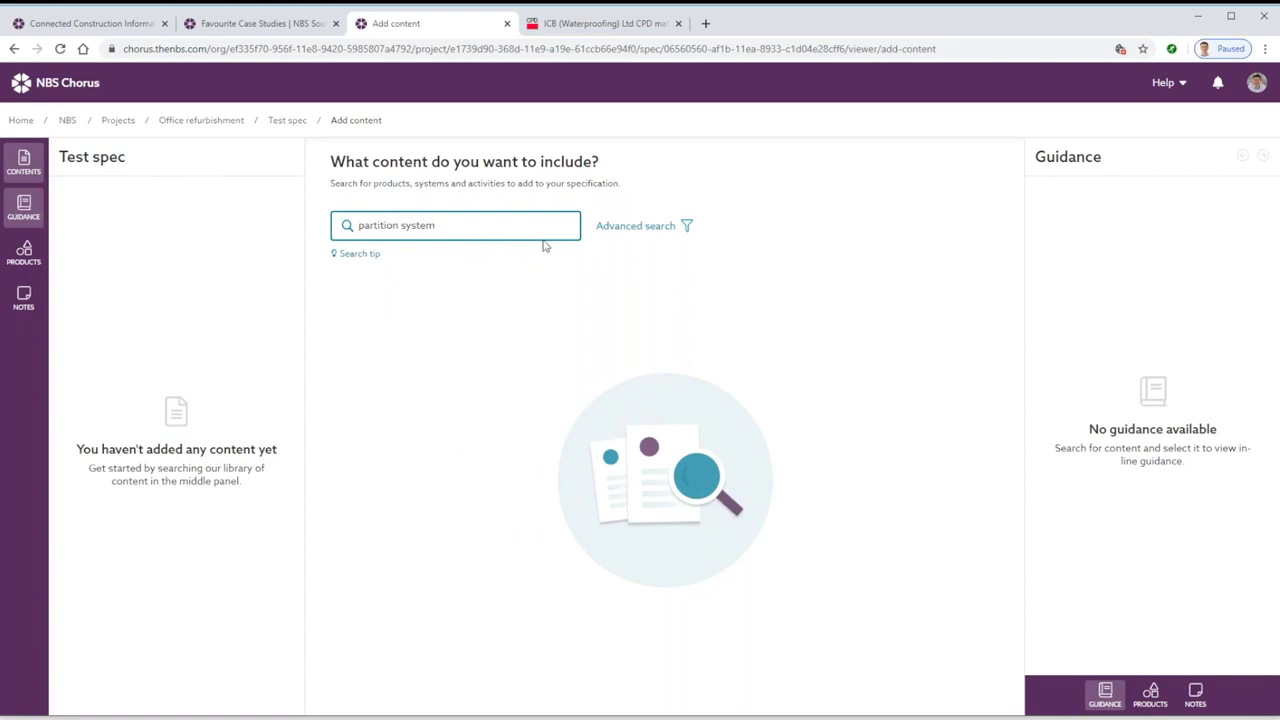
key(Return)
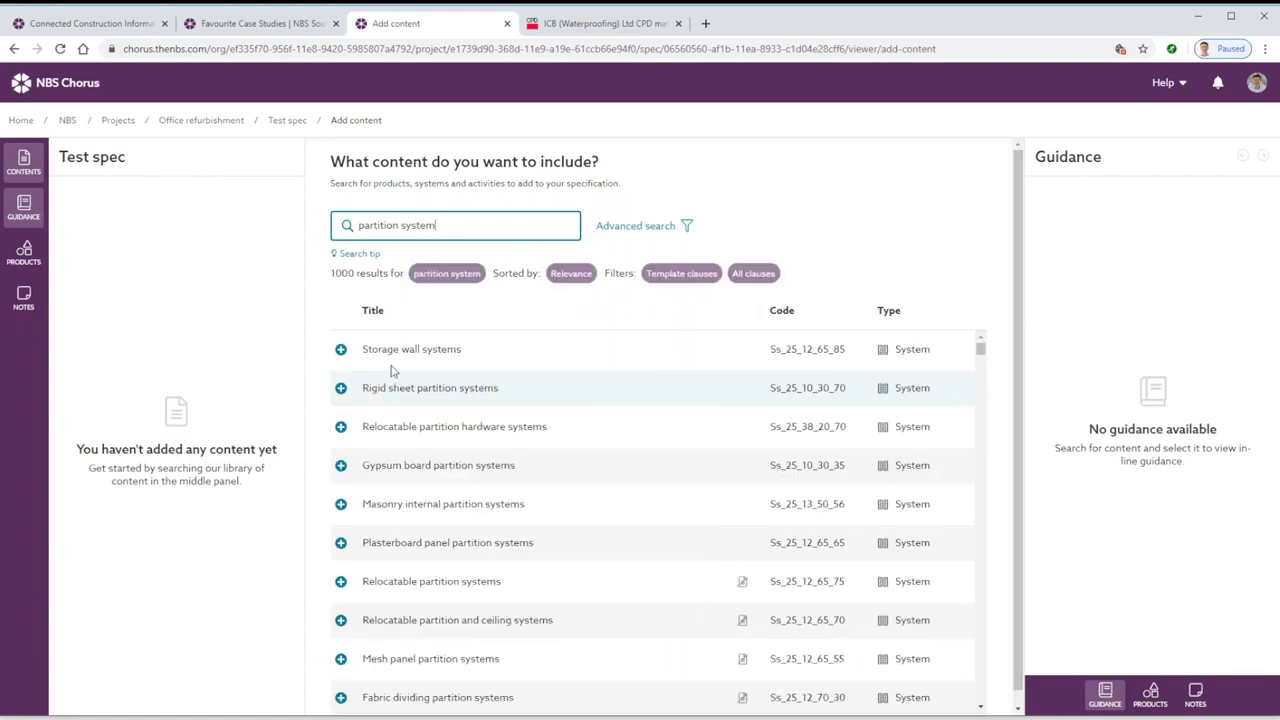
click(341, 466)
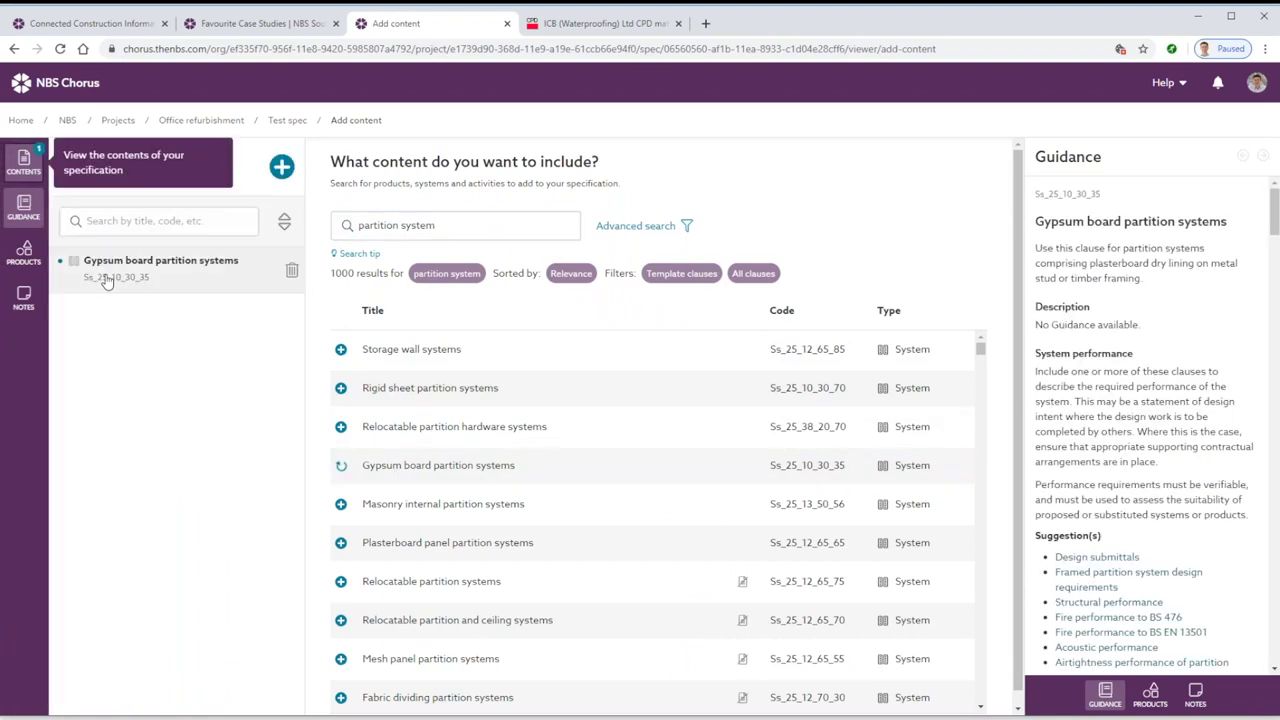
Open the Gypsum board partition systems clause, browse products for its System manufacturer item and open Knauf's Performer for Healthcare Projects: Performer PFH2/13.
click(107, 280)
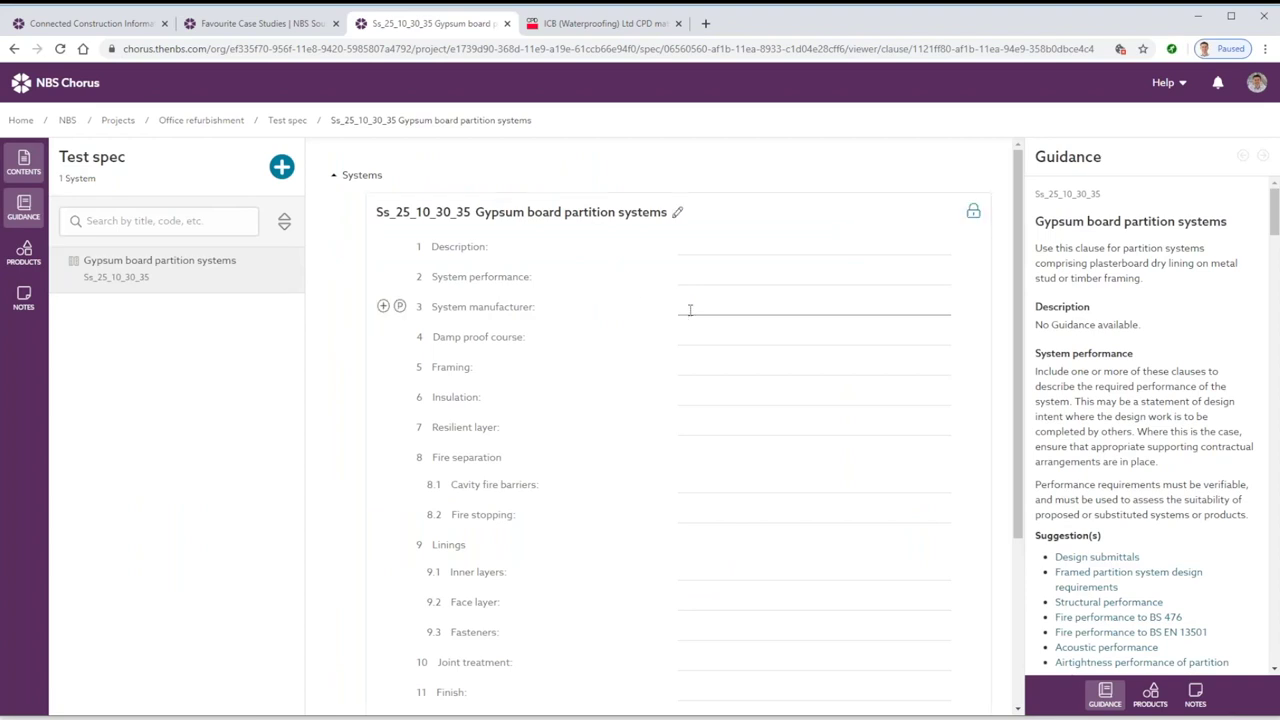
click(690, 310)
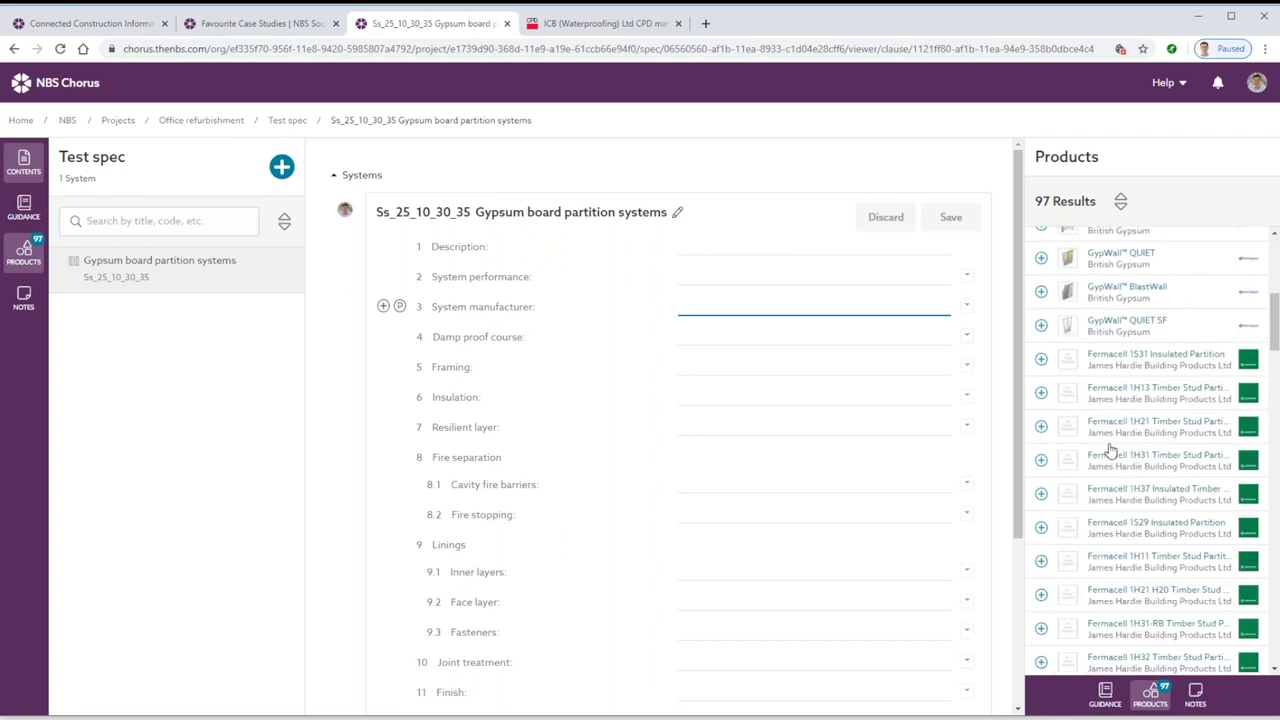
scroll(1110, 452, down, 8)
scroll(1110, 452, down, 4)
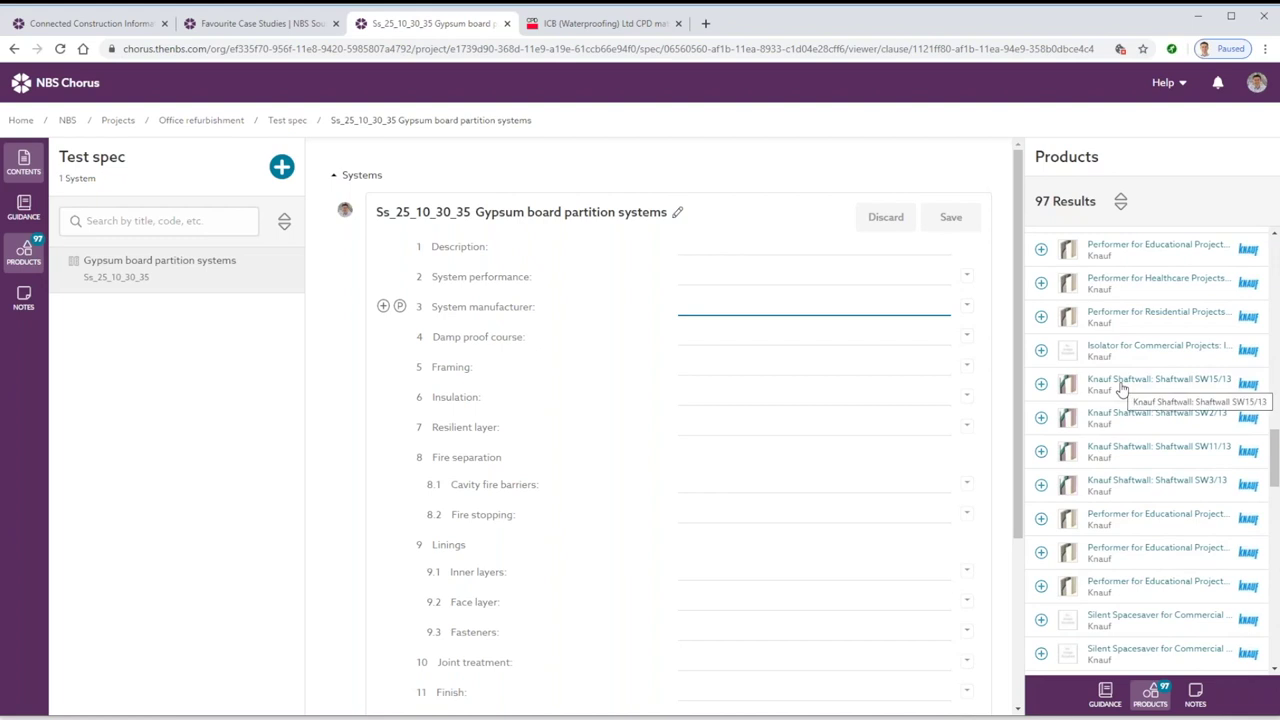
scroll(1122, 385, up, 1)
click(1128, 358)
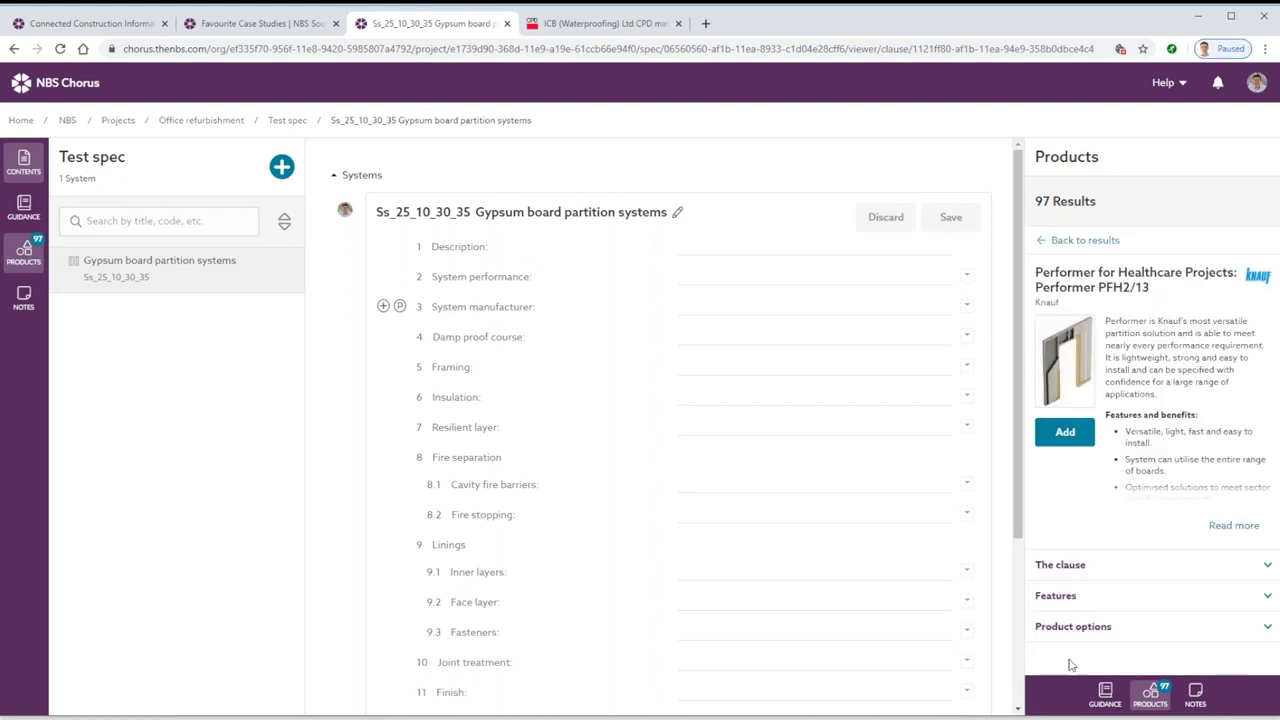
Examine the features and clause details of Knauf's Performer PFH2/13 product.
click(1140, 595)
scroll(1110, 550, down, 1)
scroll(1050, 522, down, 1)
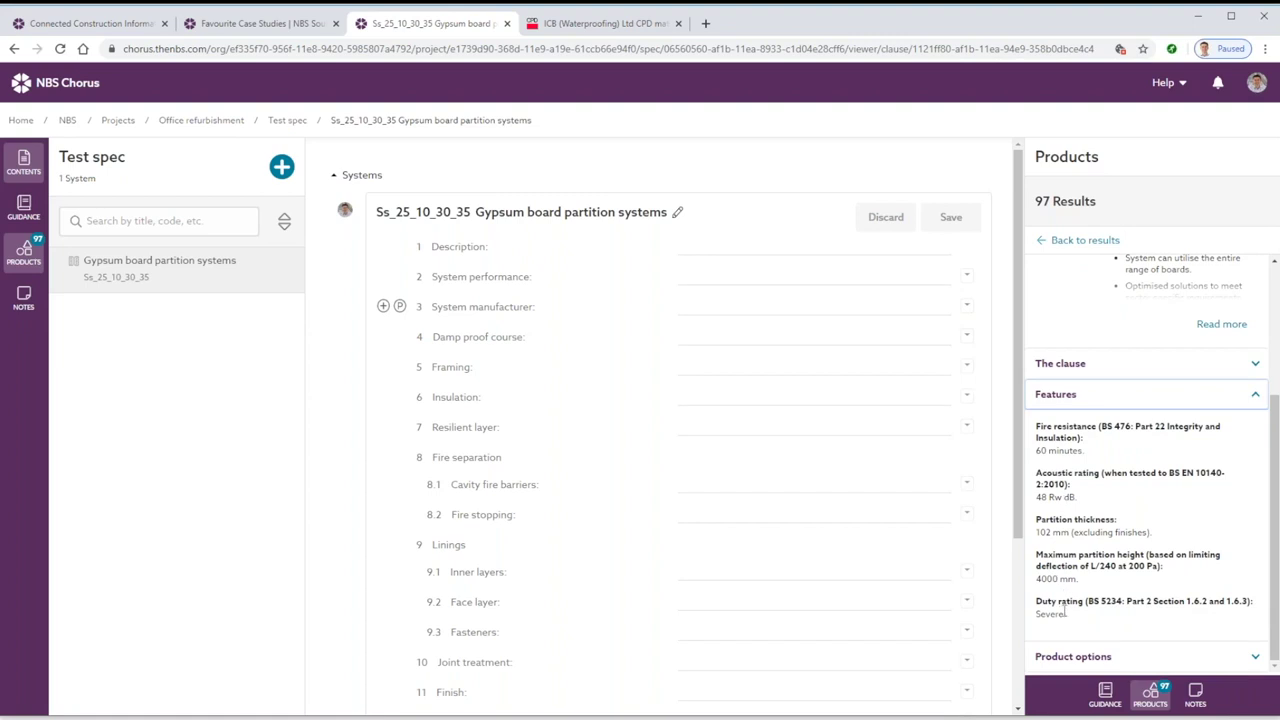
scroll(1115, 580, up, 3)
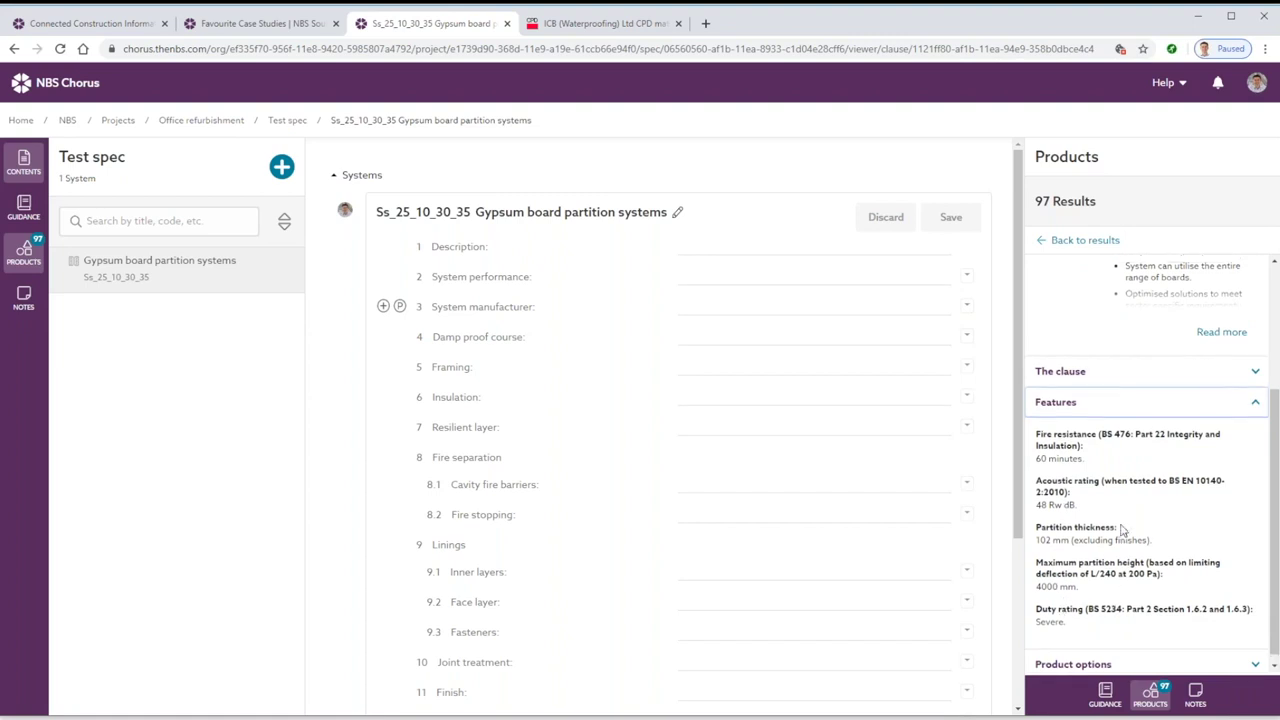
click(1079, 569)
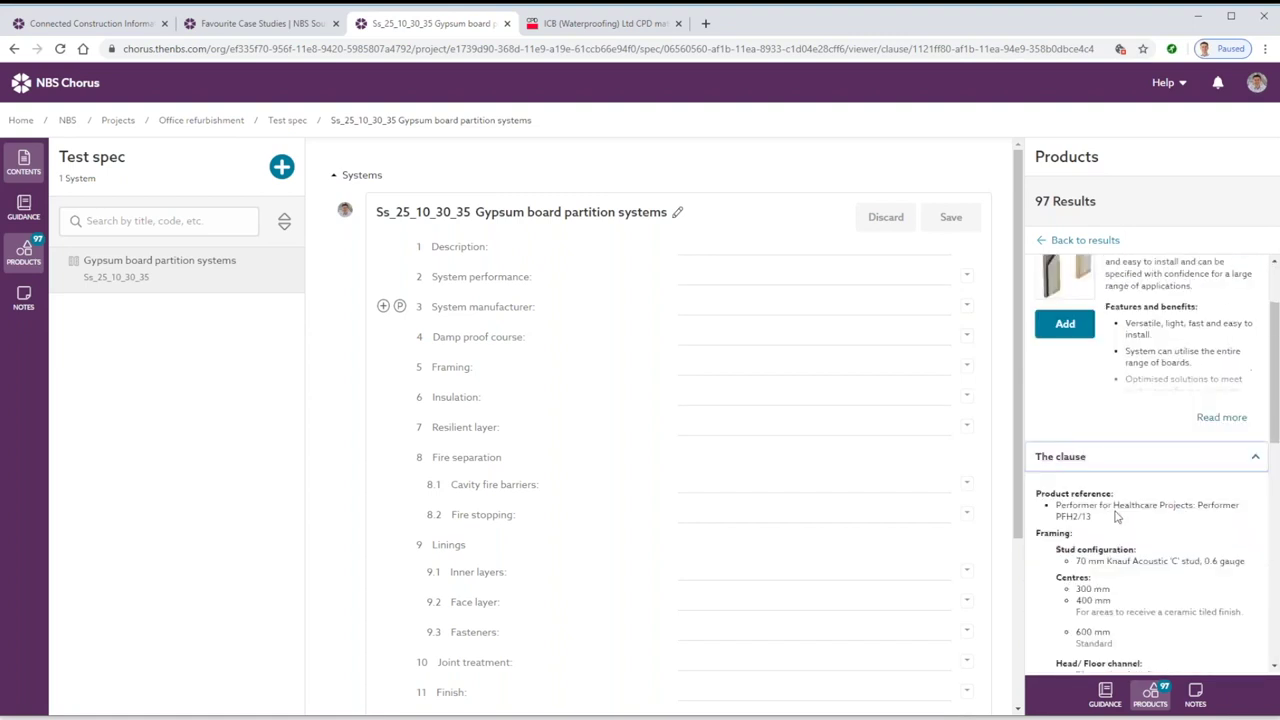
scroll(1090, 512, down, 3)
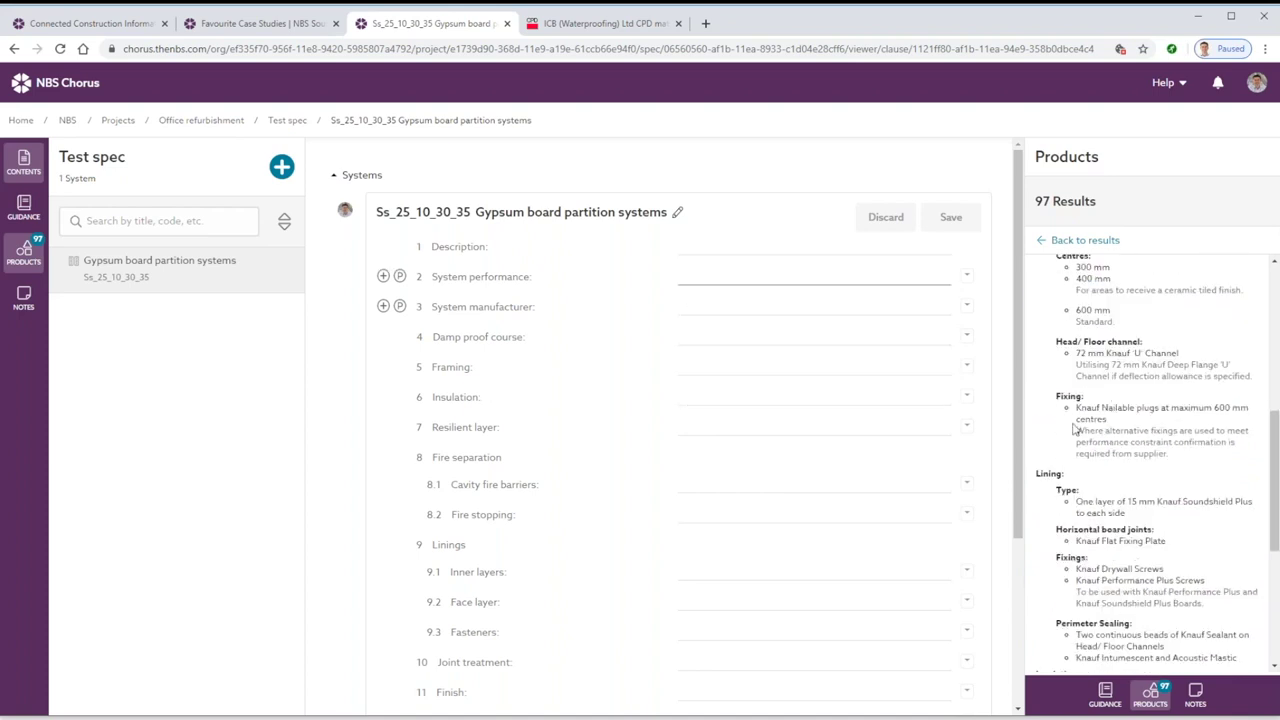
Add Knauf's Performer for Healthcare Projects: Performer PFH2/13 to the partition clause, check its framing guidance and save the clause.
scroll(1116, 442, up, 4)
scroll(1116, 442, up, 1)
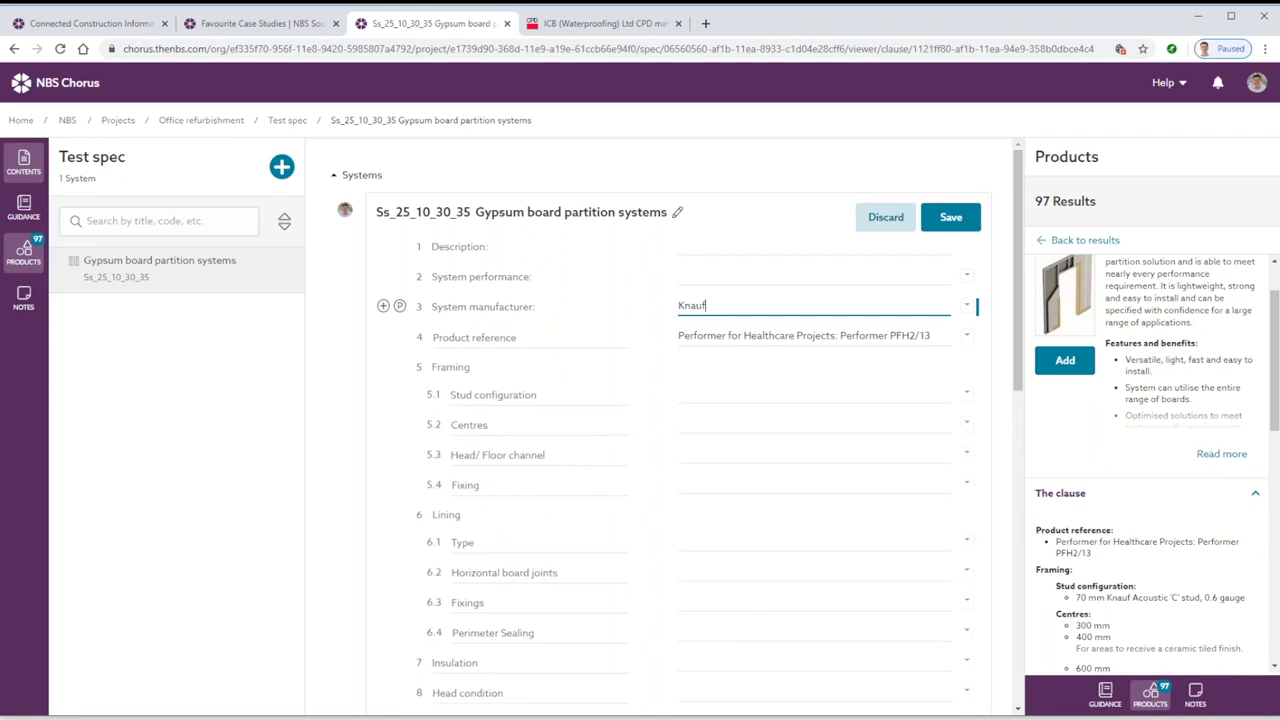
scroll(1096, 521, down, 2)
drag(1076, 505, 1240, 506)
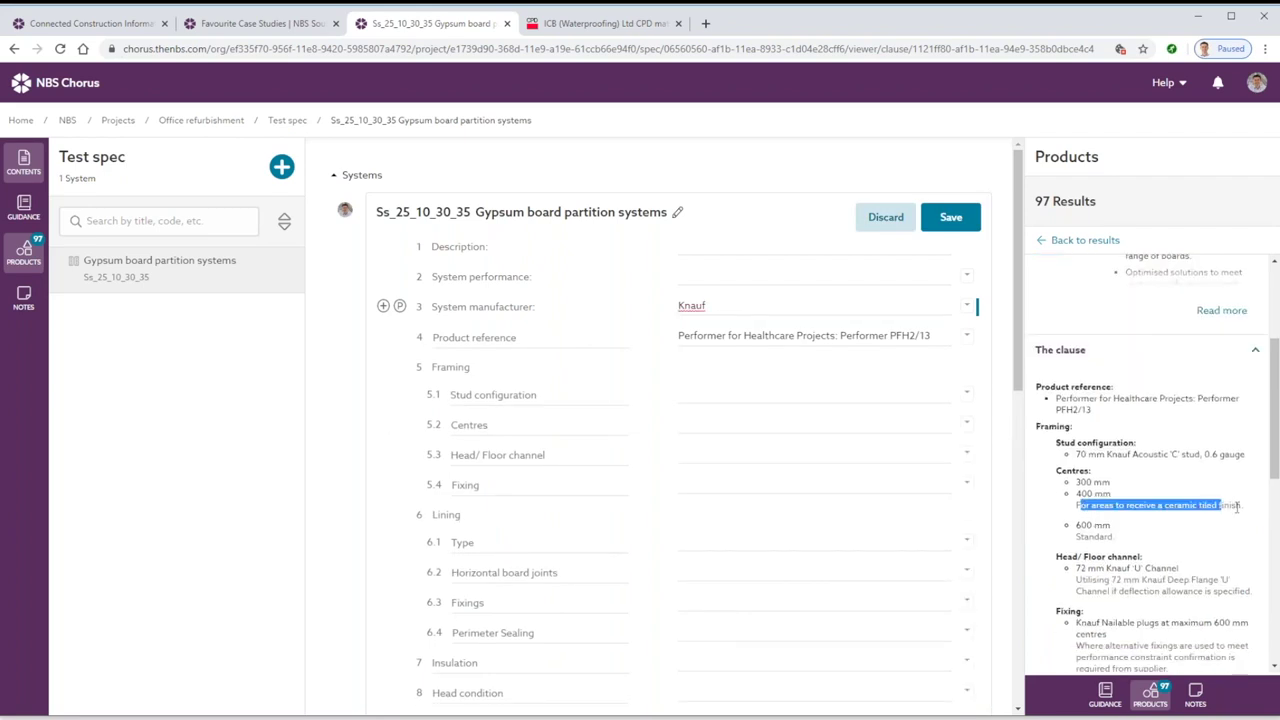
scroll(1154, 424, up, 3)
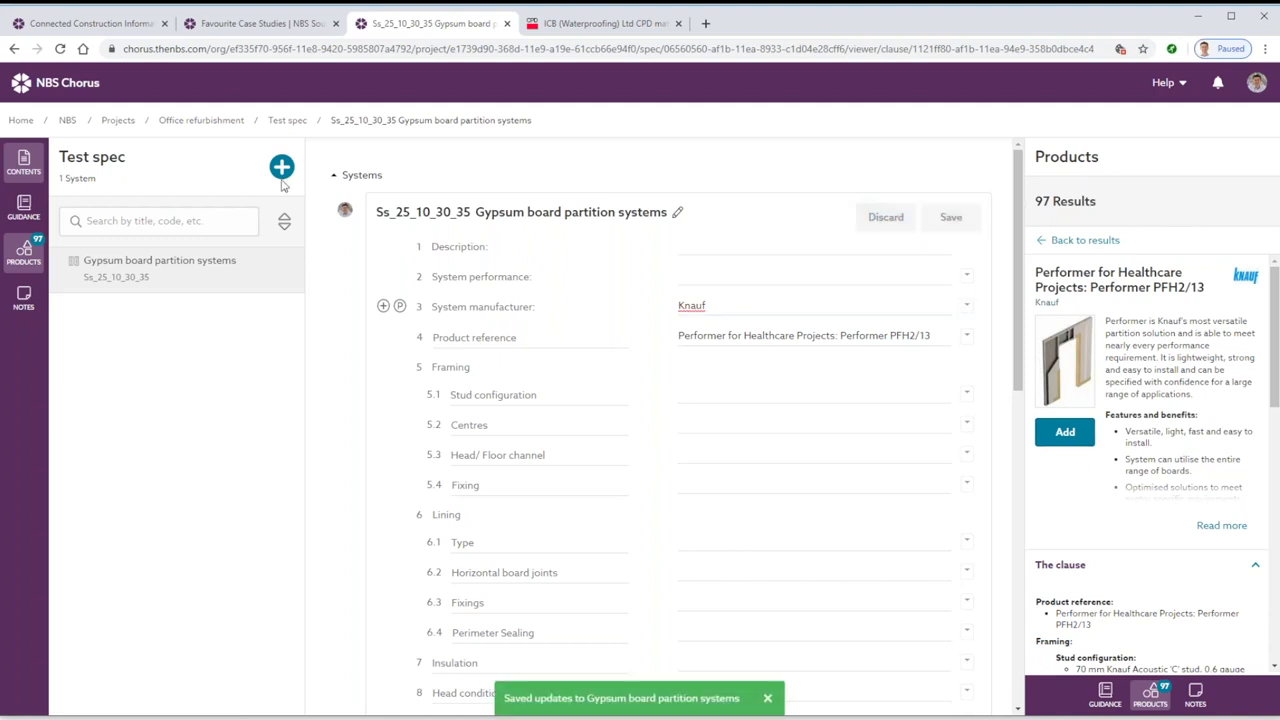
Go back to the Office refurbishment project, view its team members and return to its specifications.
click(222, 124)
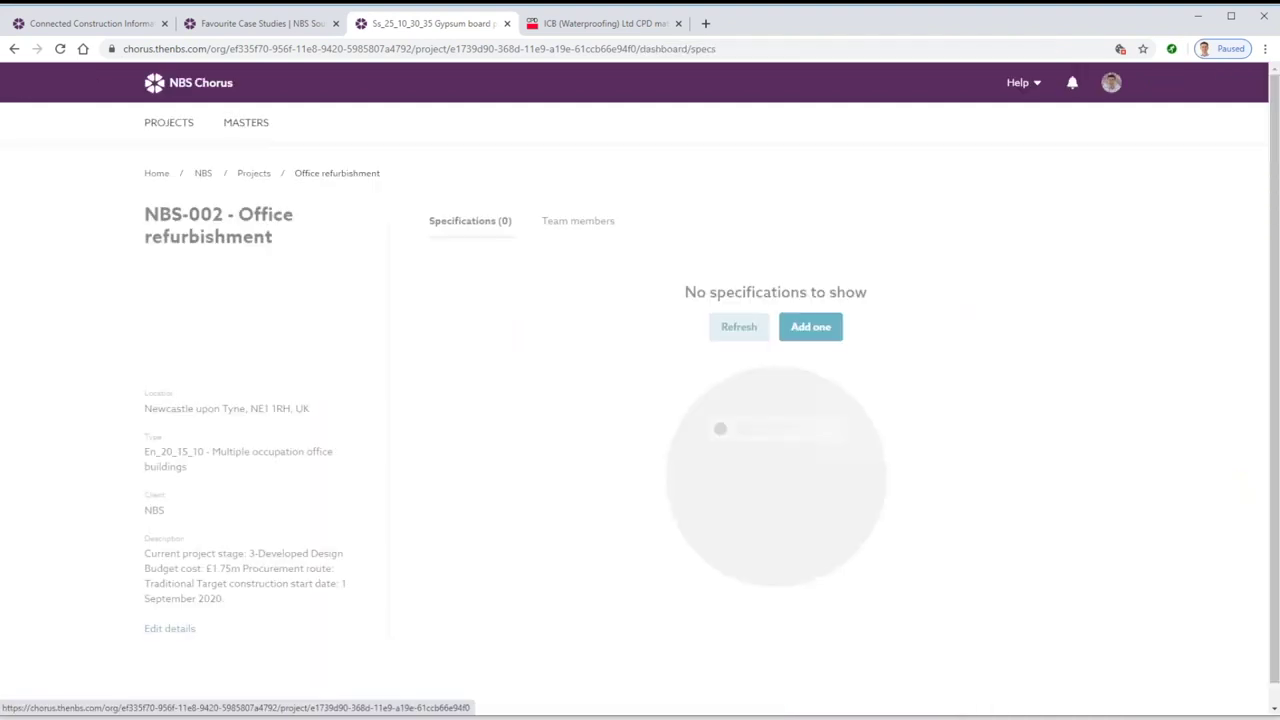
click(563, 229)
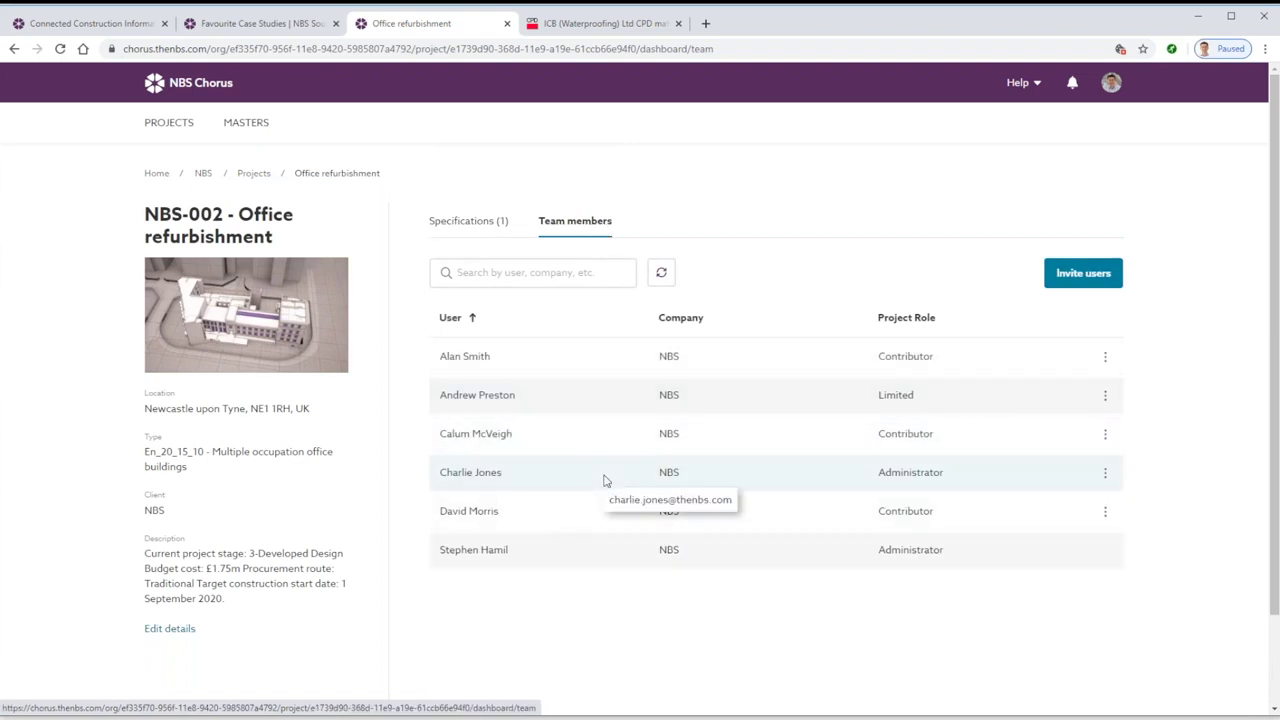
click(452, 232)
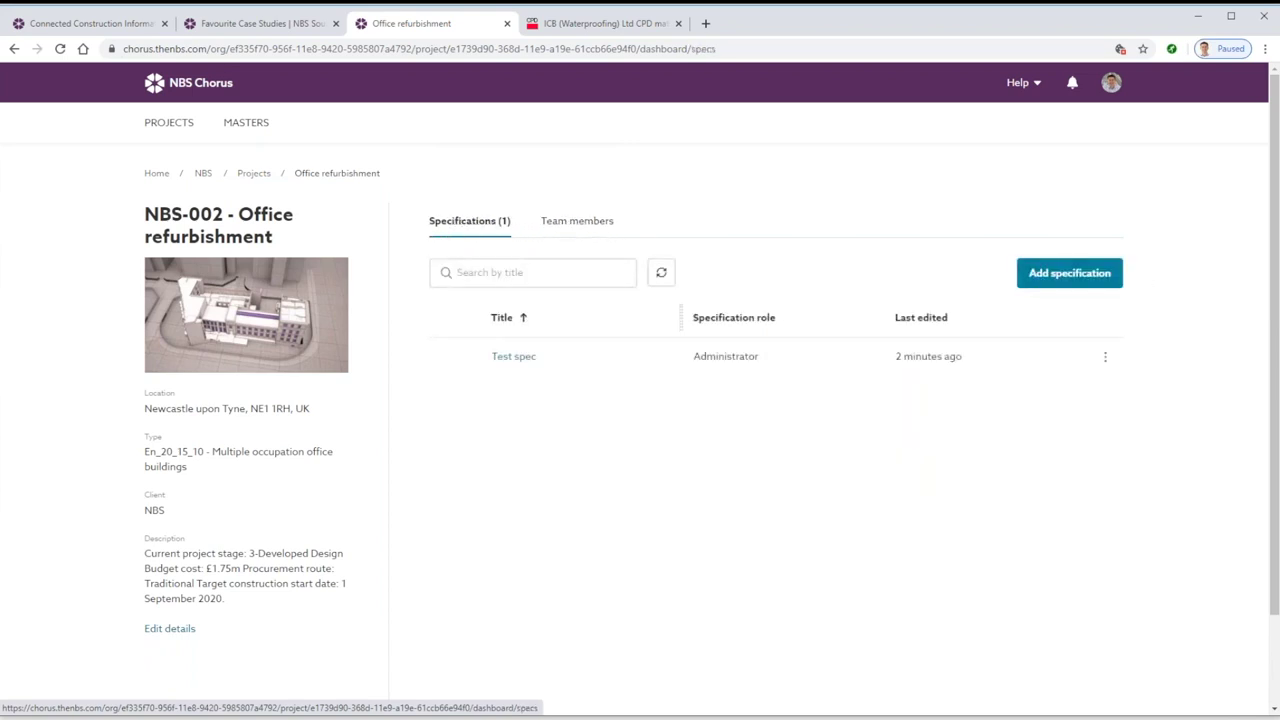
Open Test spec, search the content library and add Unit/ modular suspended ceiling systems (Ss_30_25_22_90) to the specification.
click(511, 358)
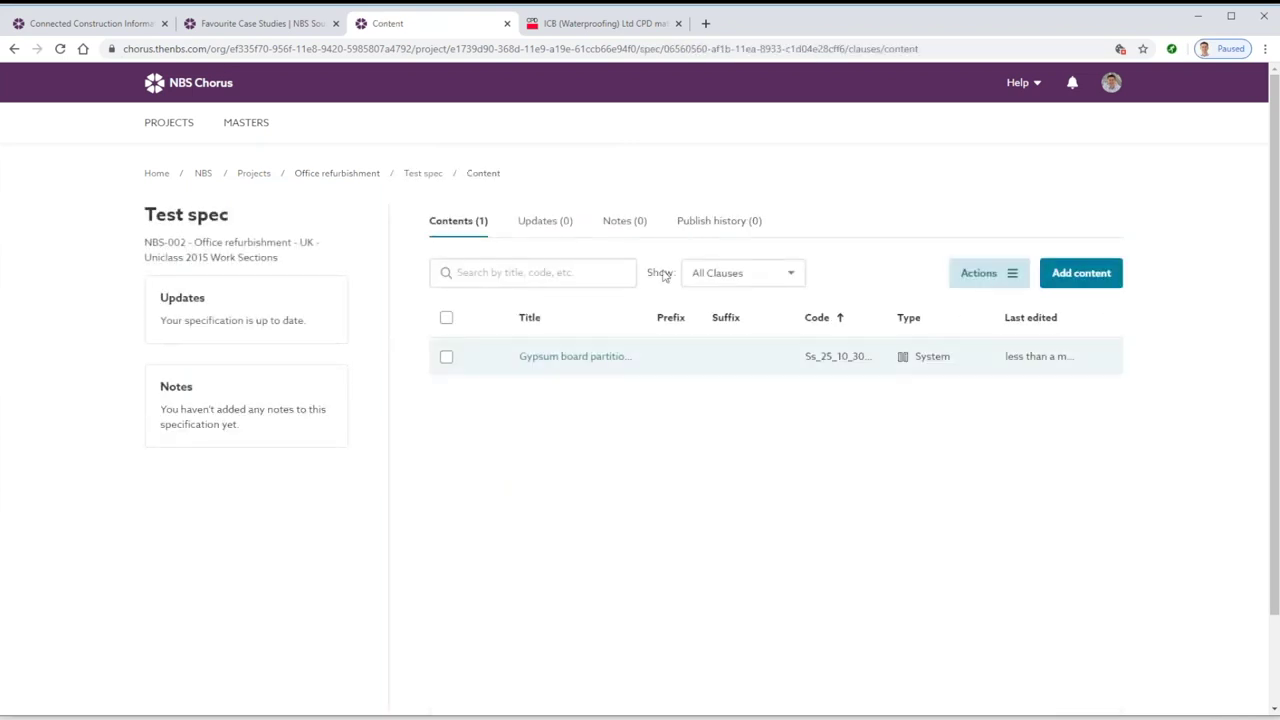
click(1080, 277)
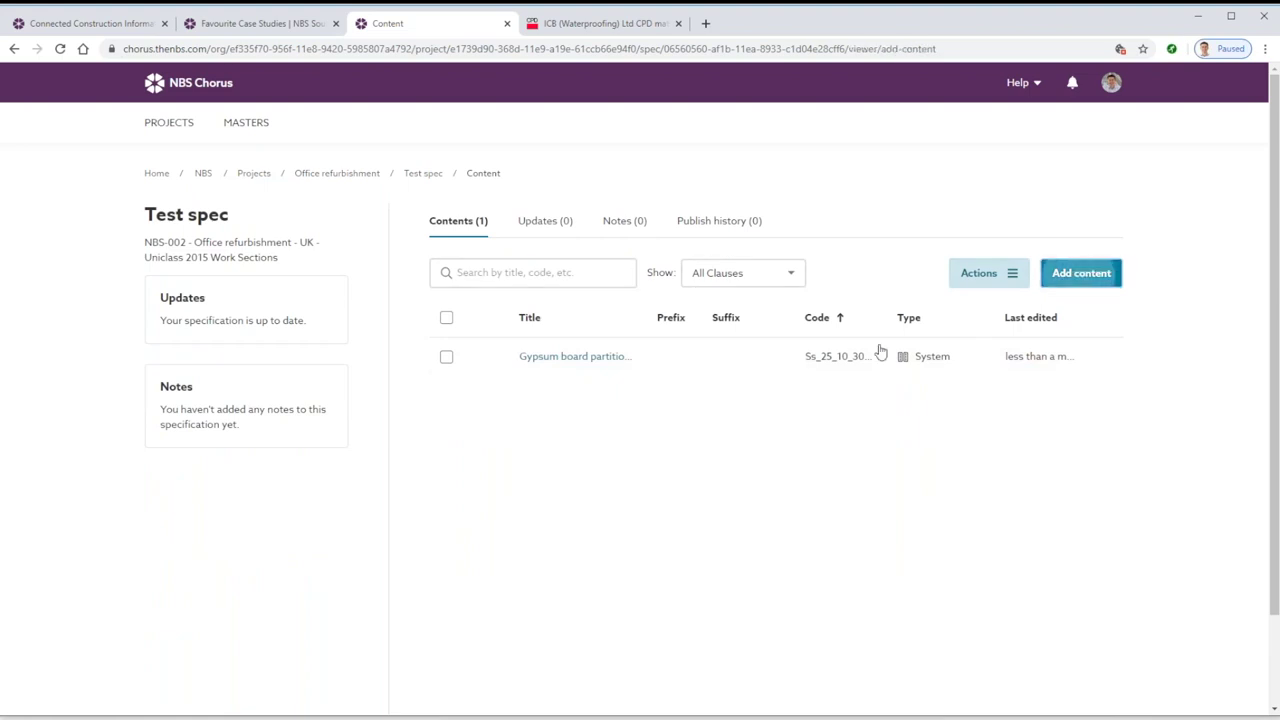
text(g )
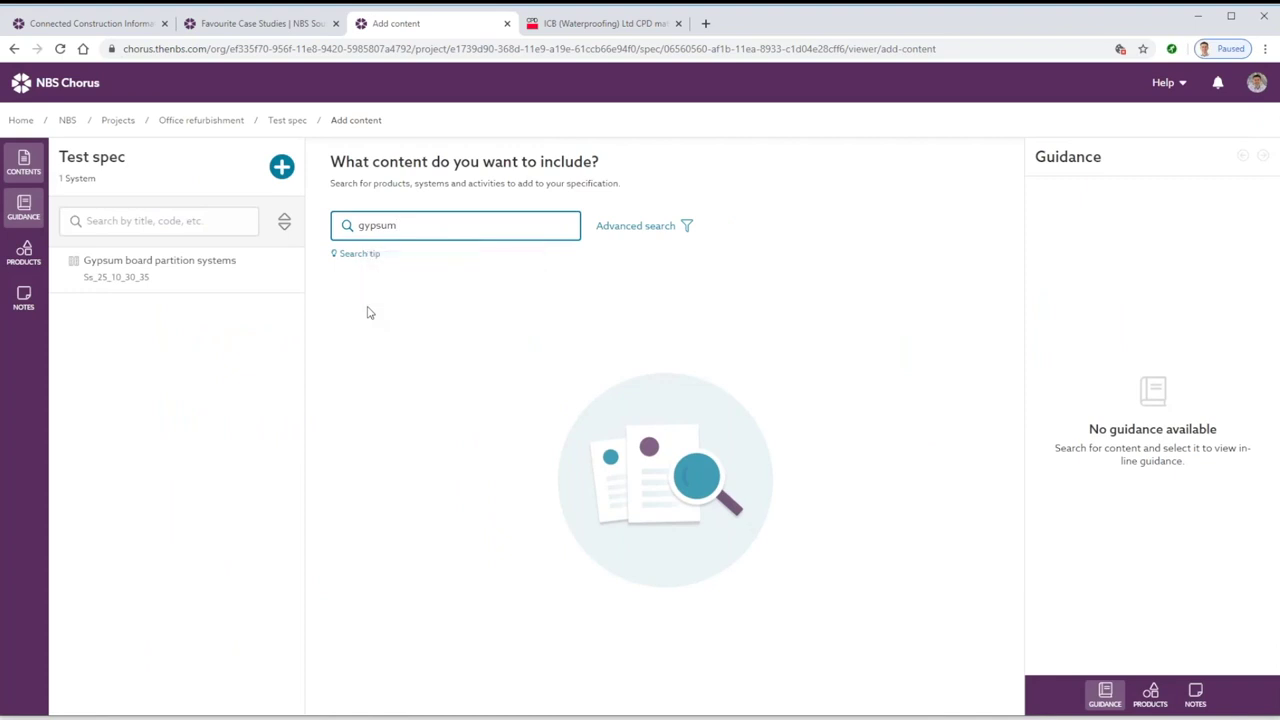
text(syste)
click(341, 466)
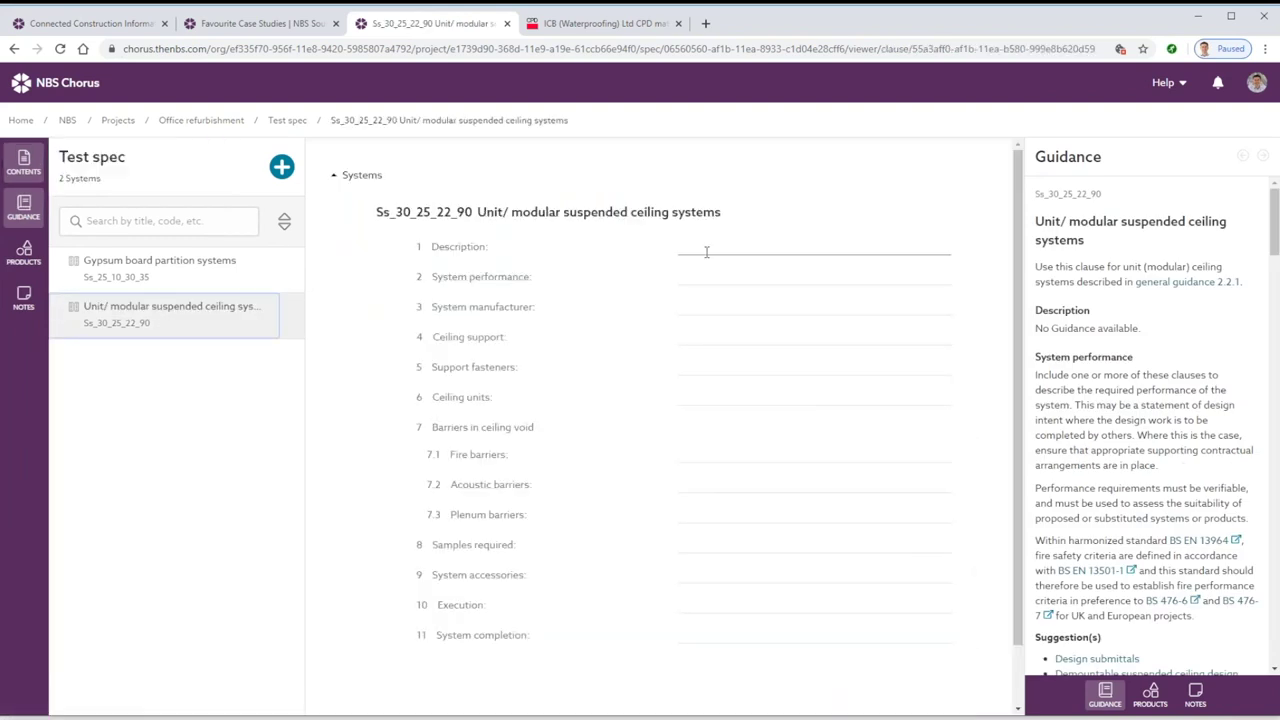
Enter the ceiling clause's description as "Ceiling system to the restaurant." with "Would like" as a separate paragraph, and save it.
click(709, 248)
text(Ceilin)
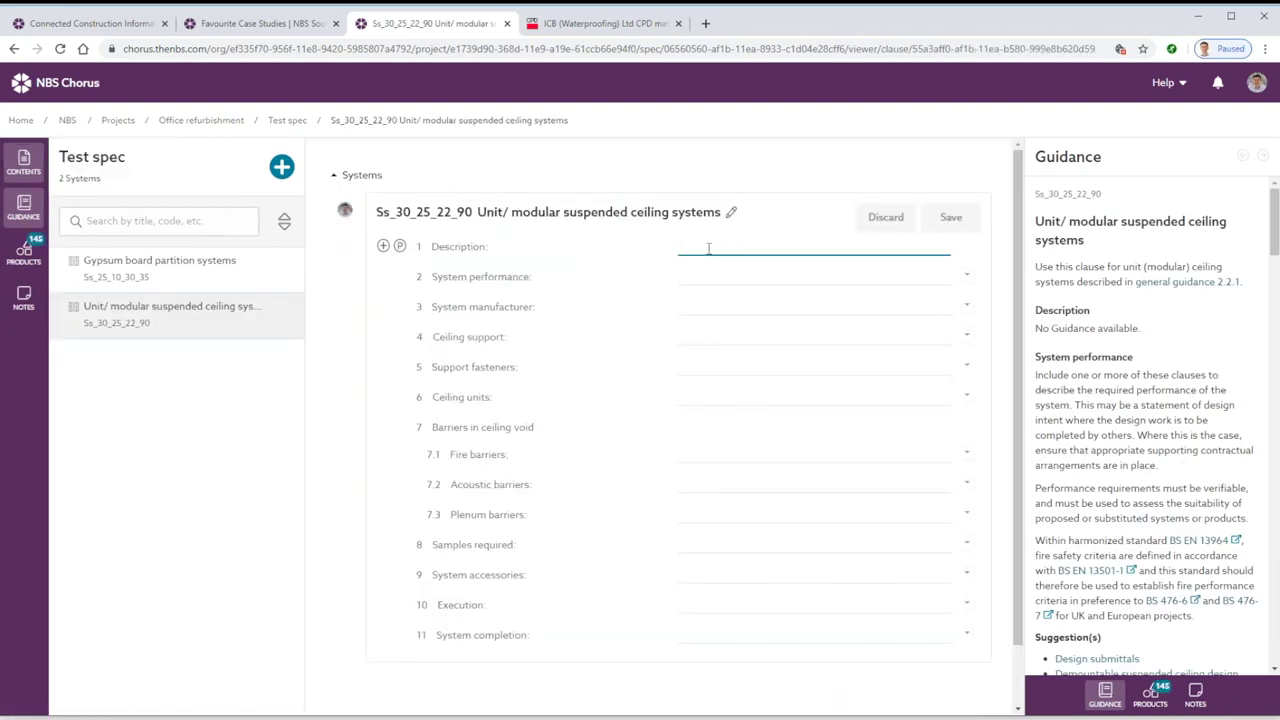
text(g system to the restaurant.)
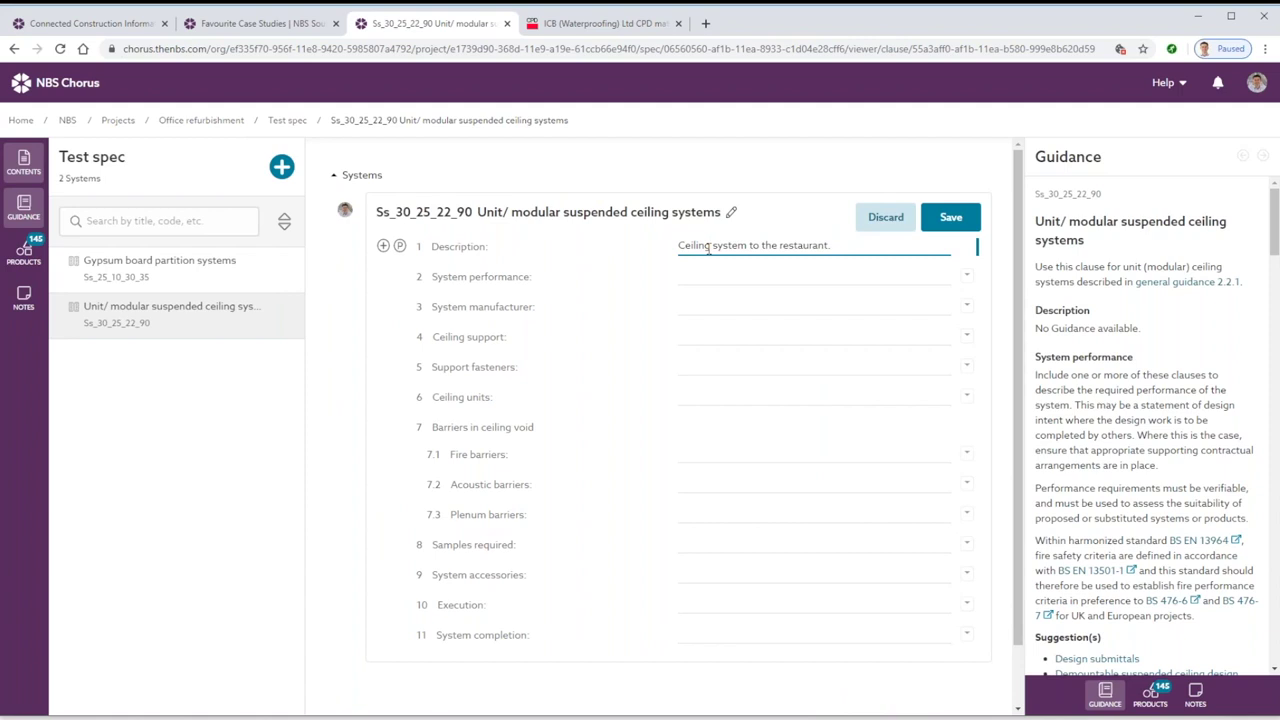
key(Return)
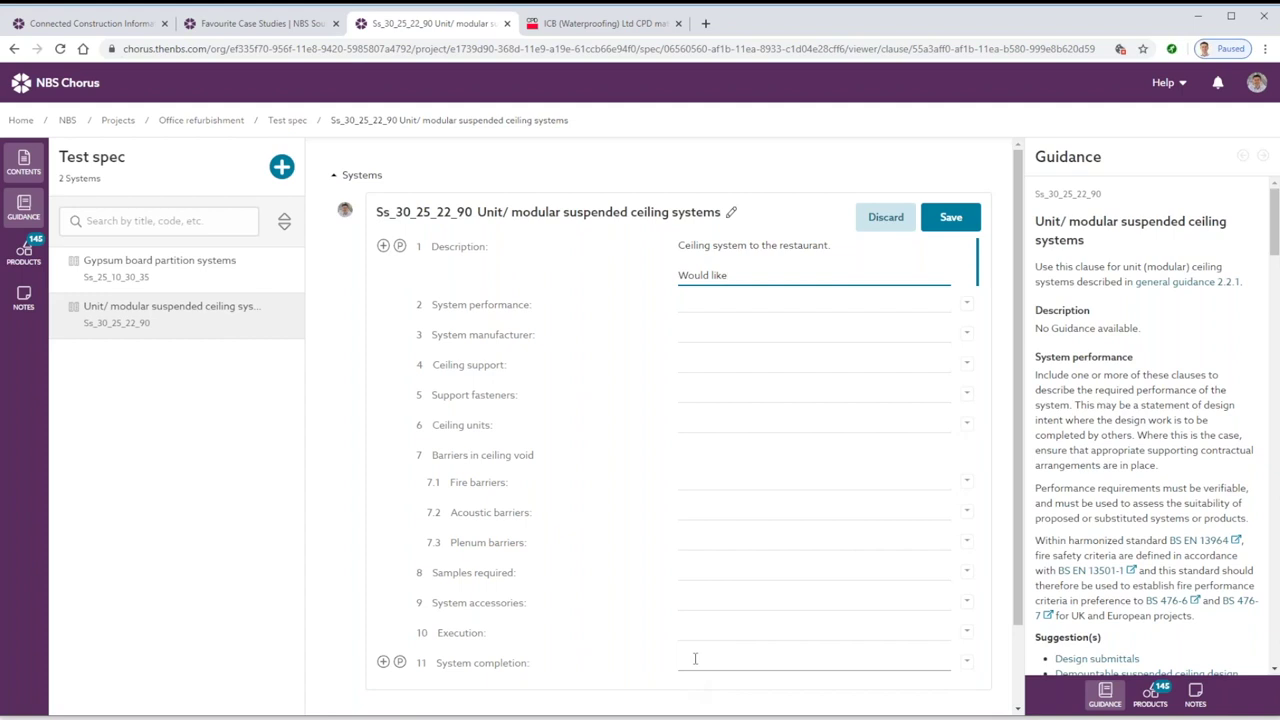
click(950, 217)
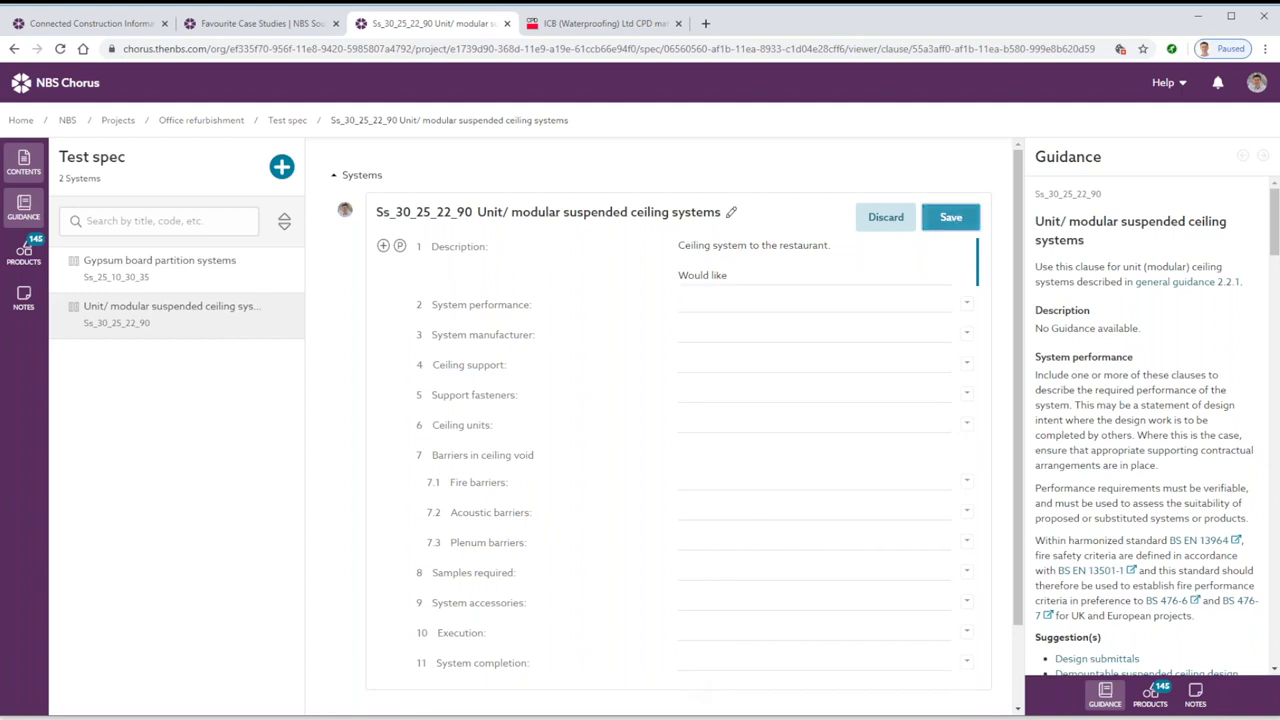
Switch to the NBS website, open the case study "Collaboration success story - Franklin Ellis Architects" and read its background and workflow sections.
click(77, 30)
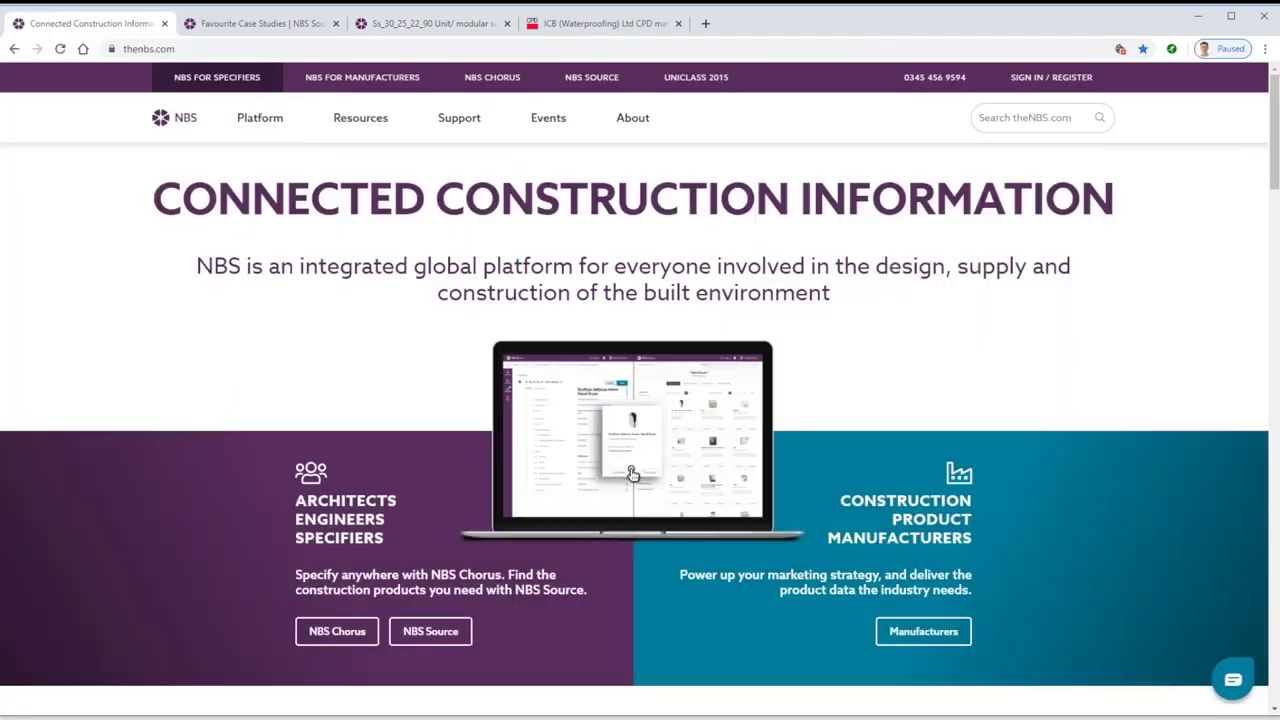
mouse_move(360, 117)
click(385, 305)
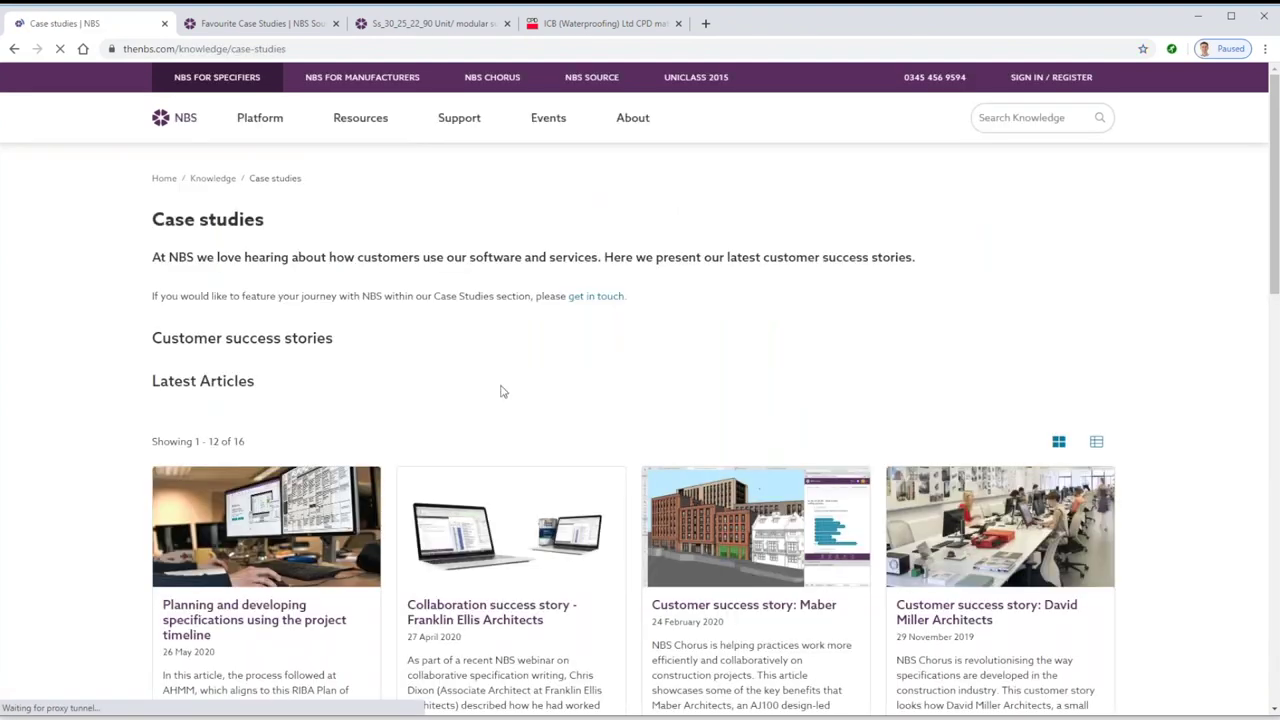
scroll(487, 480, down, 2)
click(487, 480)
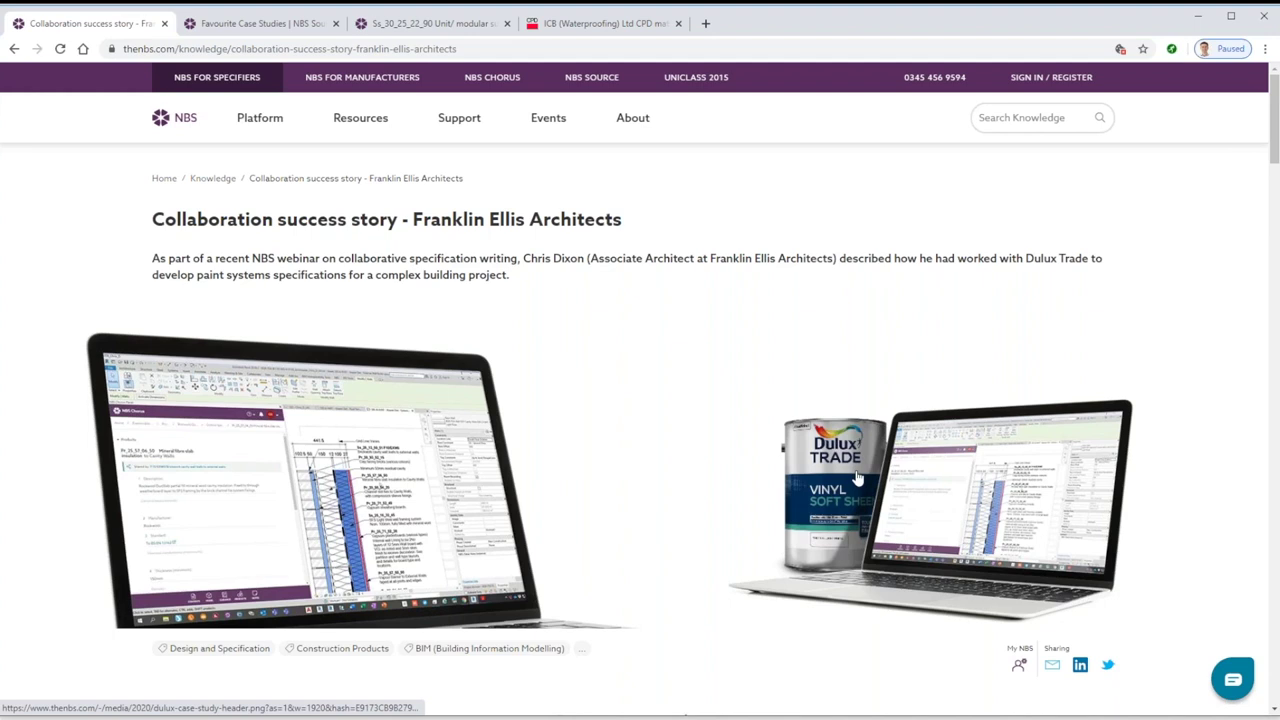
scroll(784, 487, down, 3)
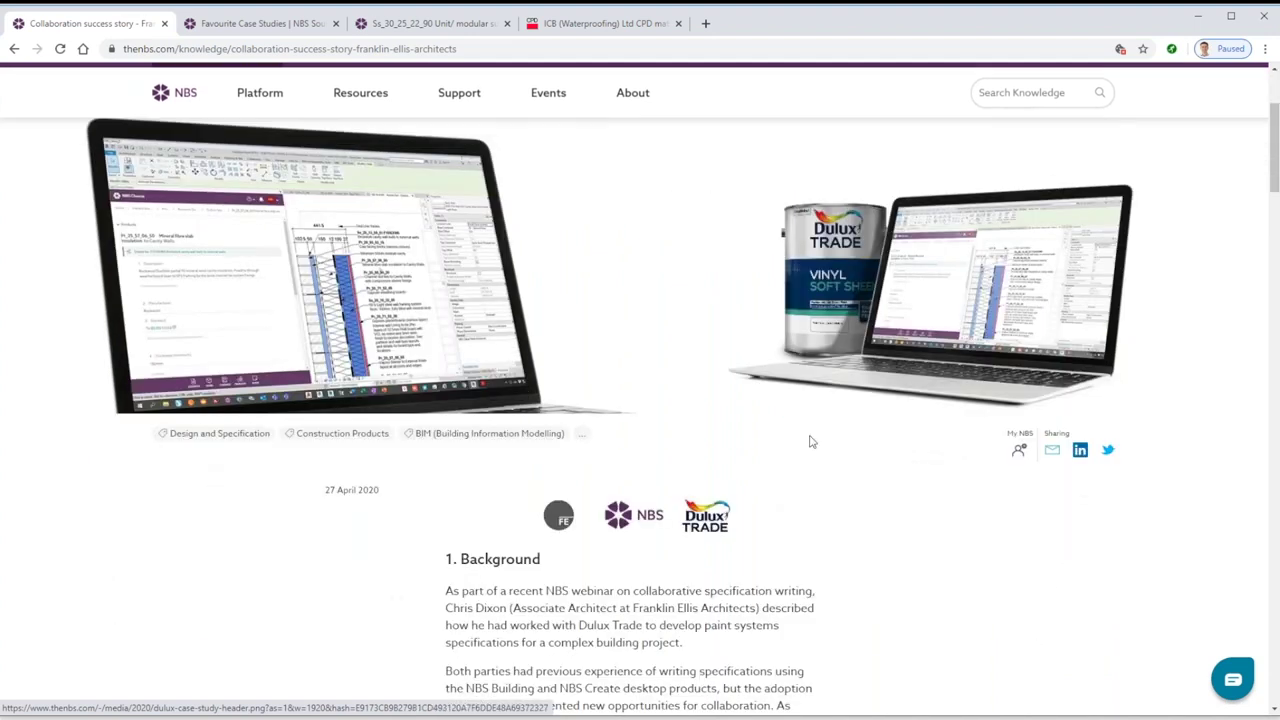
scroll(812, 442, down, 5)
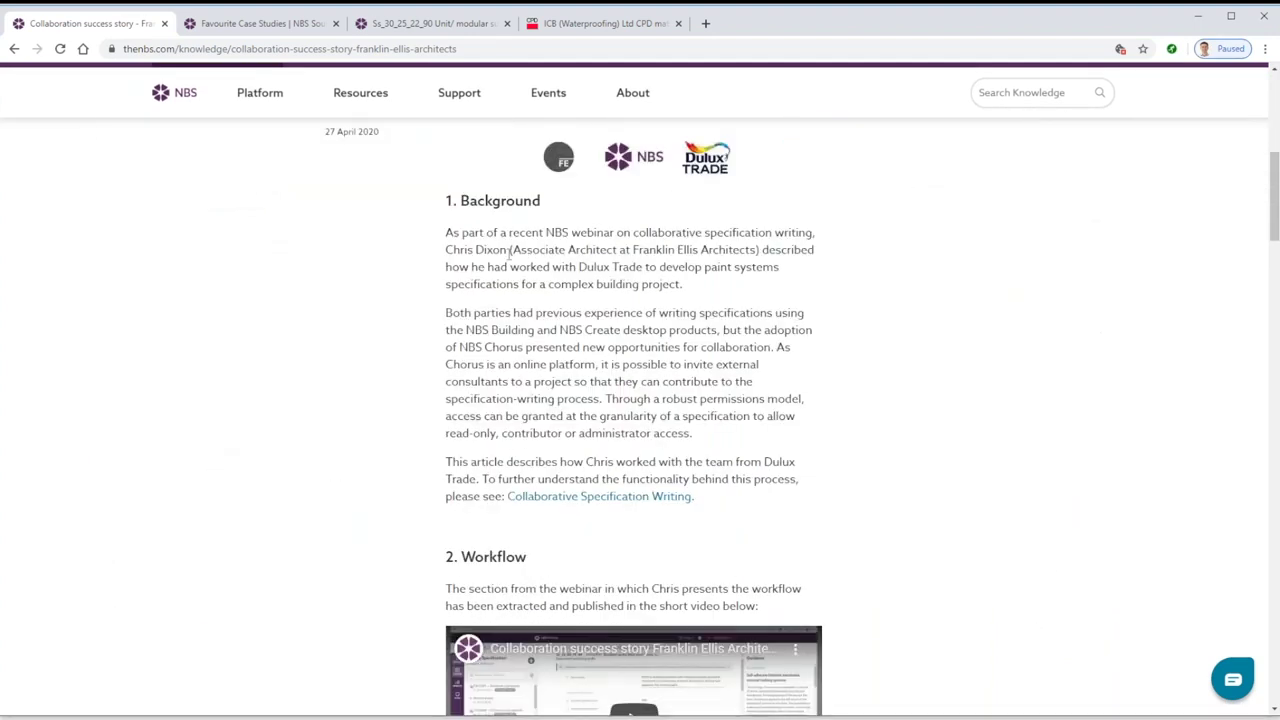
scroll(510, 250, down, 3)
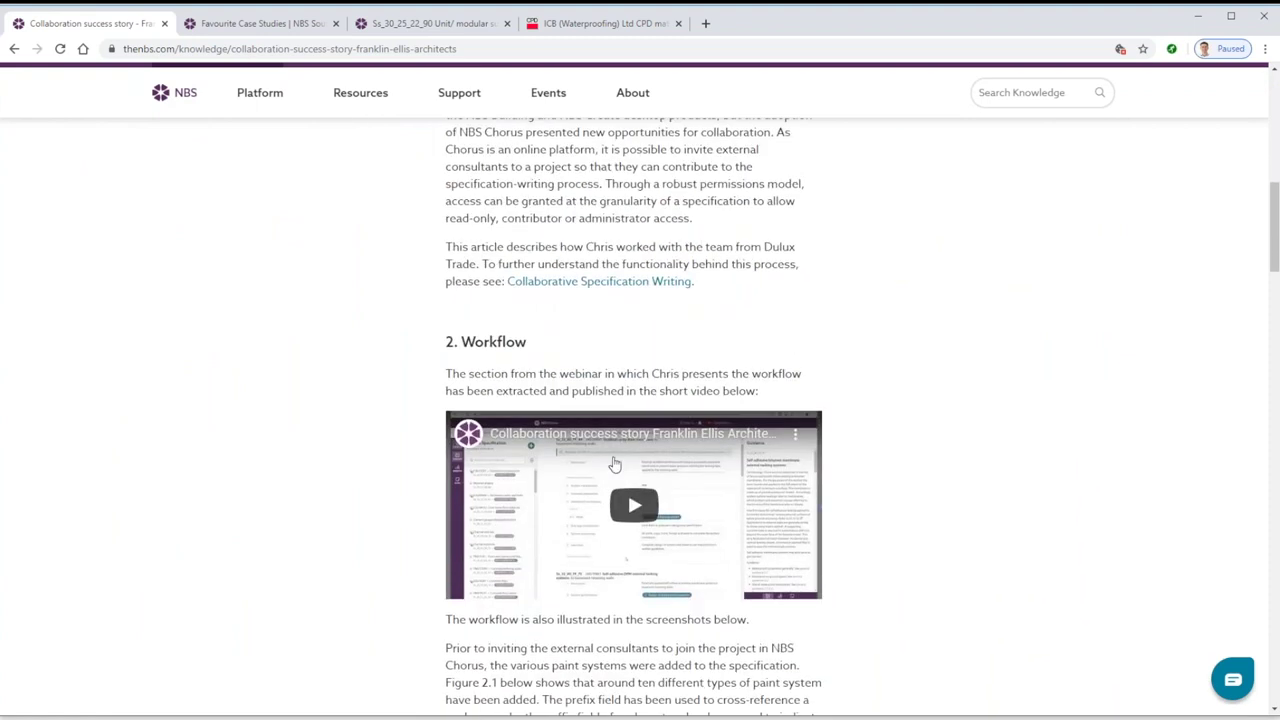